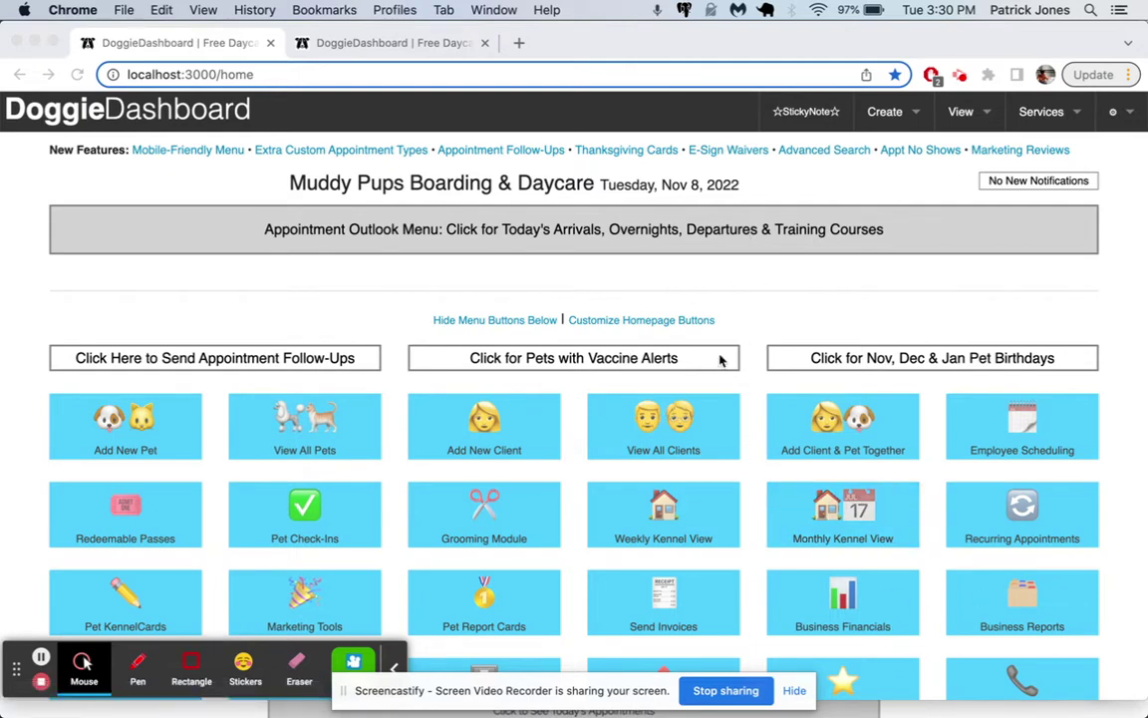
Step: View the empty Pet Database, then switch to the empty Client Database
{"action": "left_click", "coordinate": [960, 113]}
{"action": "mouse_move", "coordinate": [953, 155]}
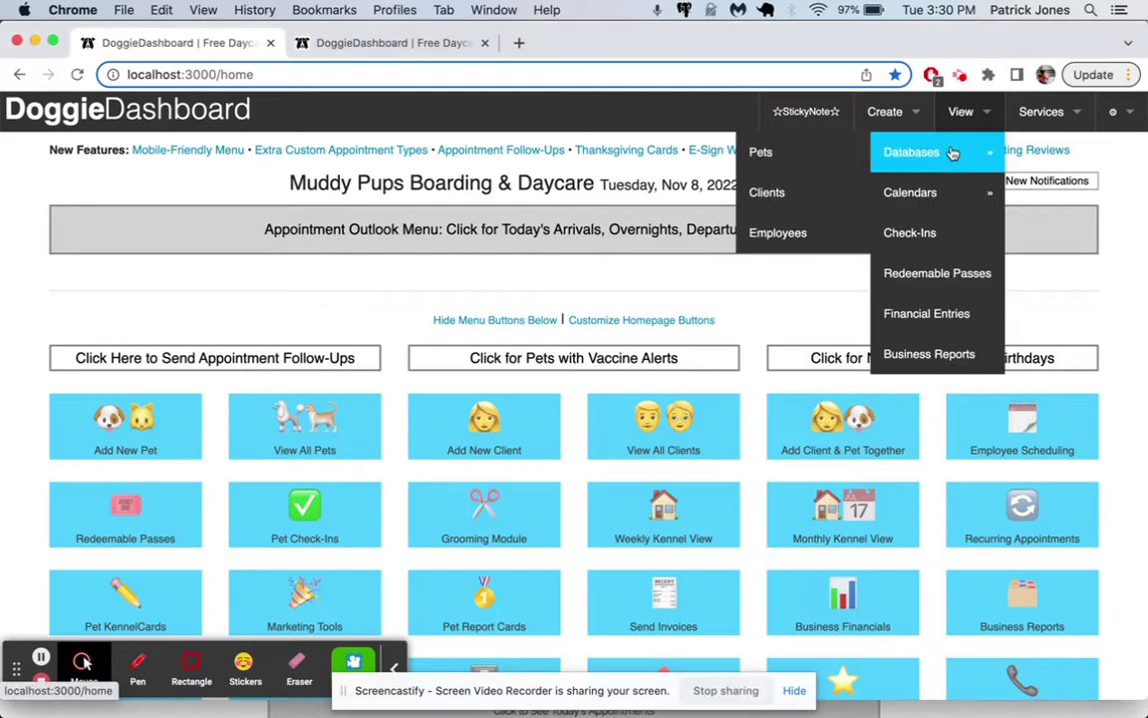
{"action": "left_click", "coordinate": [839, 157]}
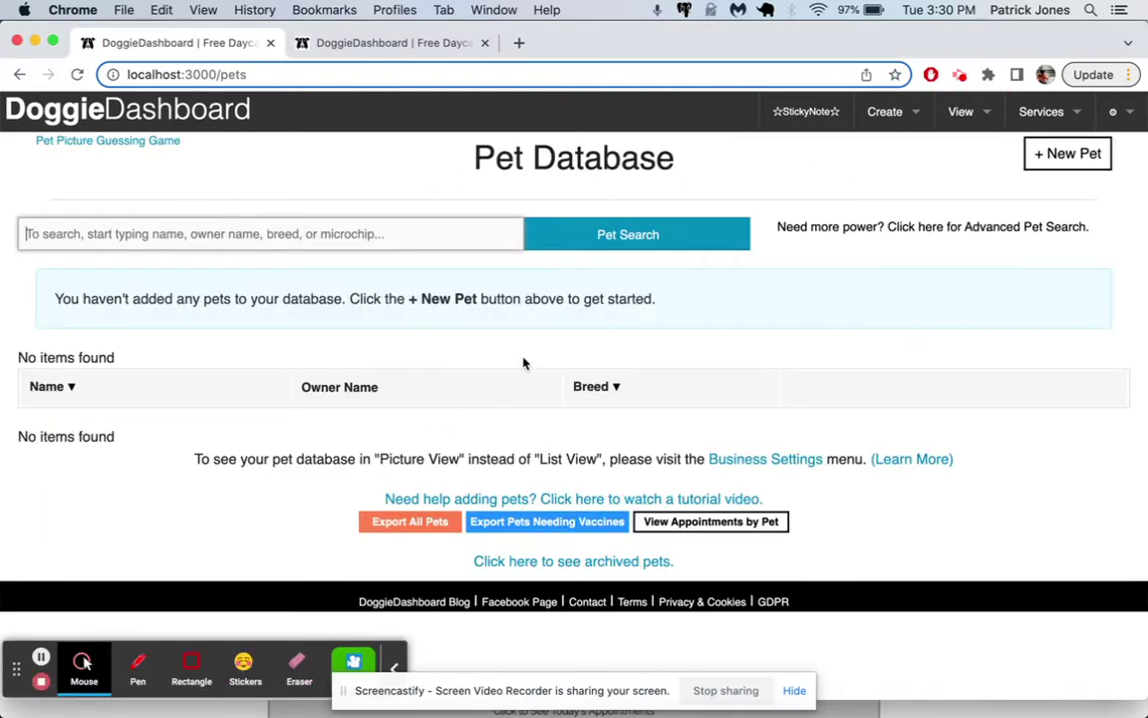
{"action": "left_click", "coordinate": [960, 112]}
{"action": "mouse_move", "coordinate": [883, 155]}
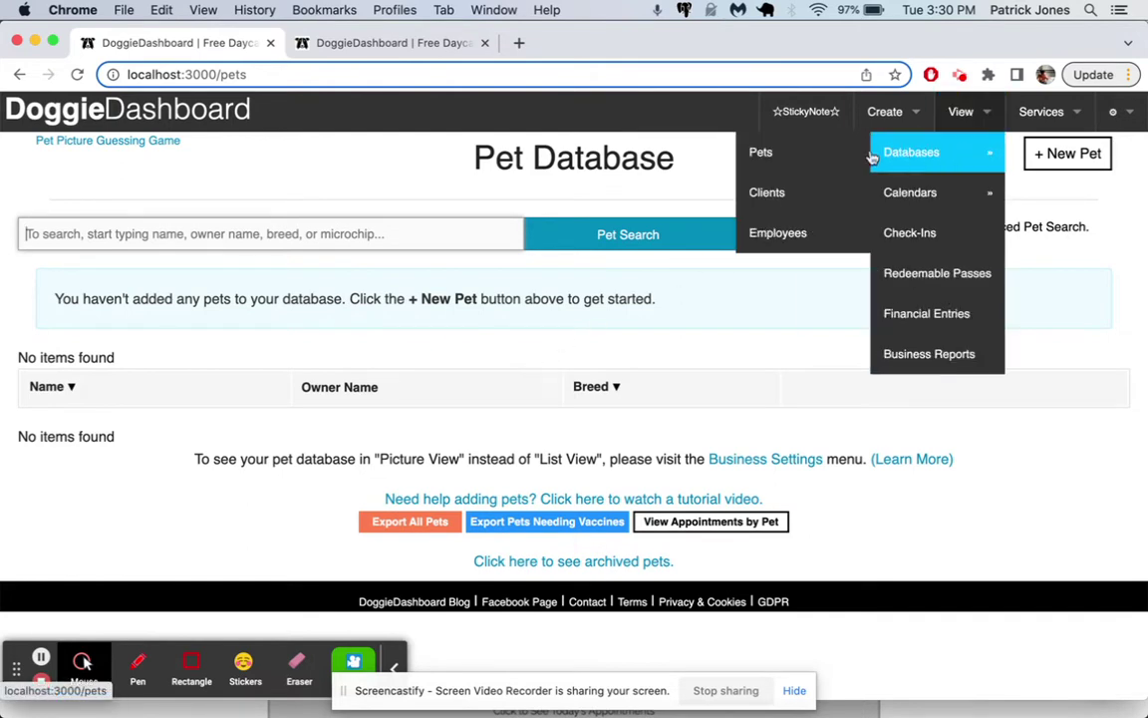
{"action": "left_click", "coordinate": [812, 199]}
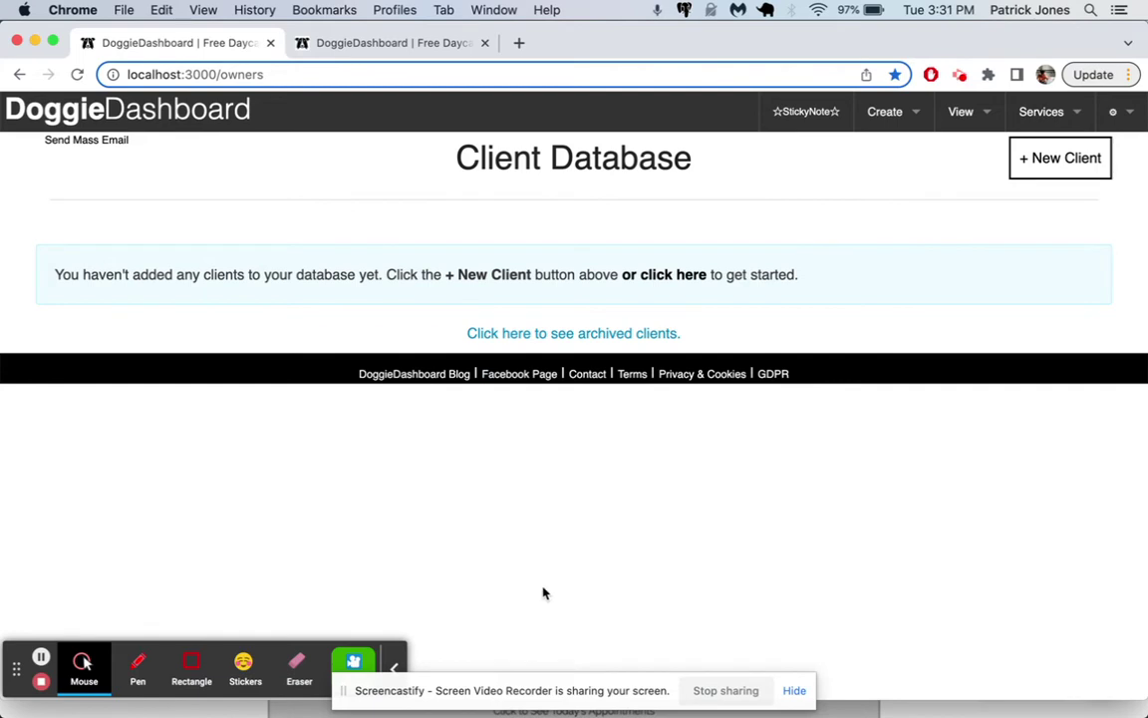
Step: Start a new client record and enter the owner's first and last name, phone number and e-mail
{"action": "left_click", "coordinate": [897, 117]}
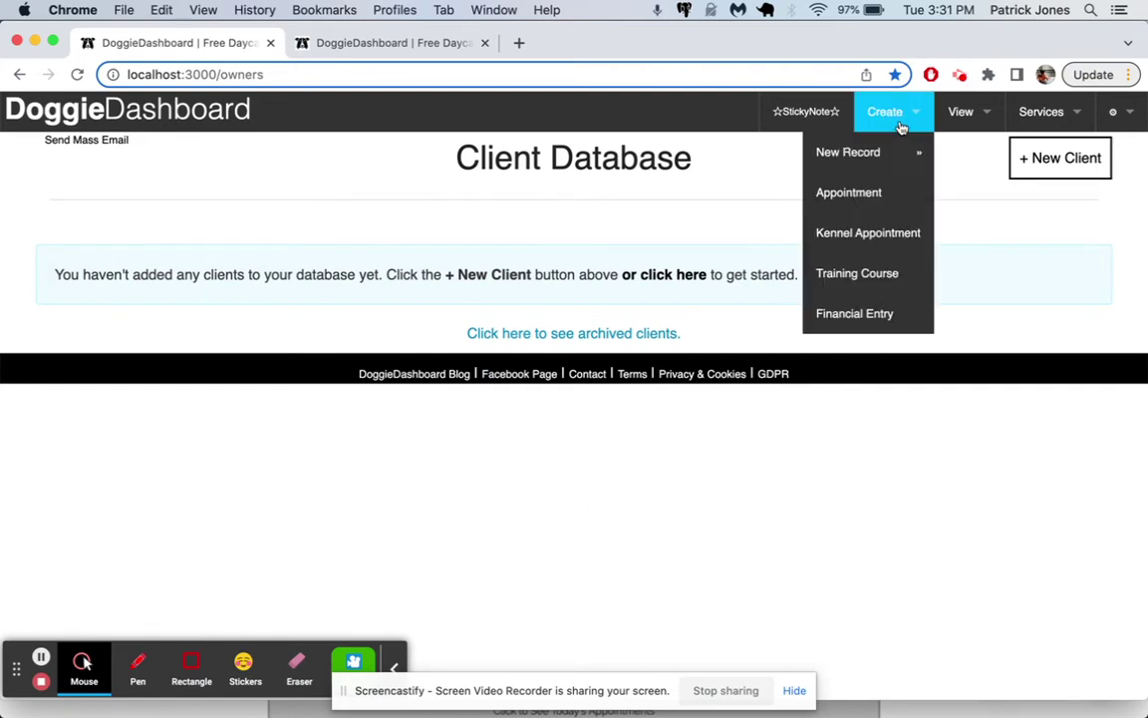
{"action": "mouse_move", "coordinate": [883, 163]}
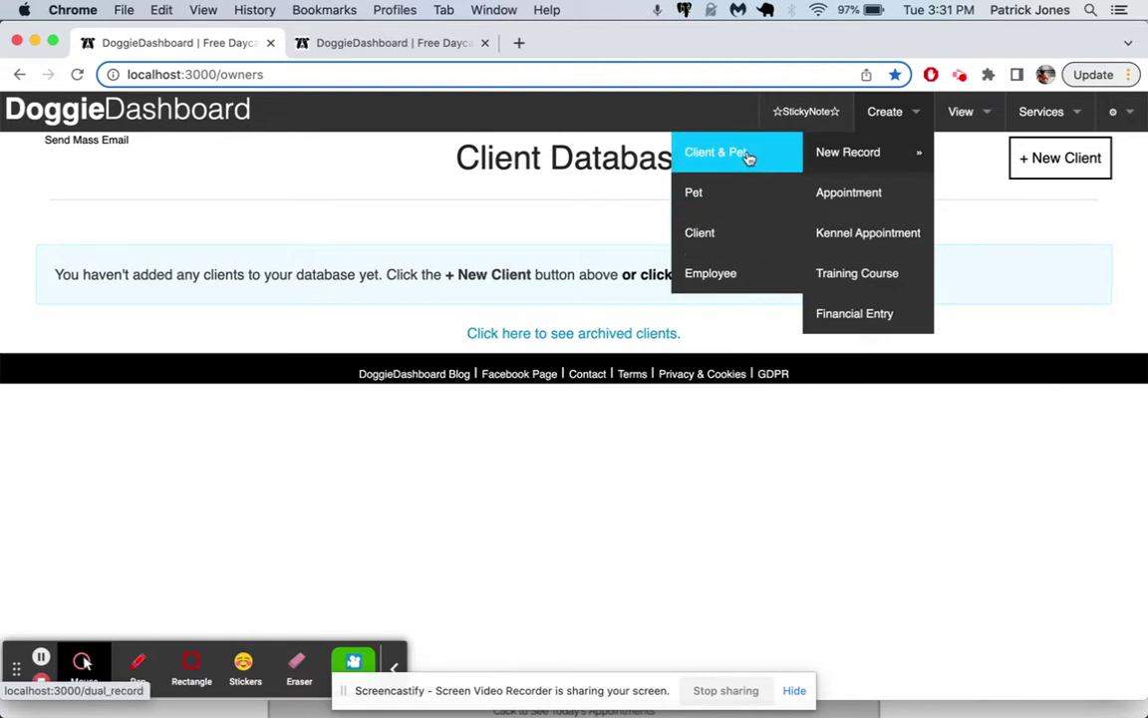
{"action": "left_click", "coordinate": [724, 228]}
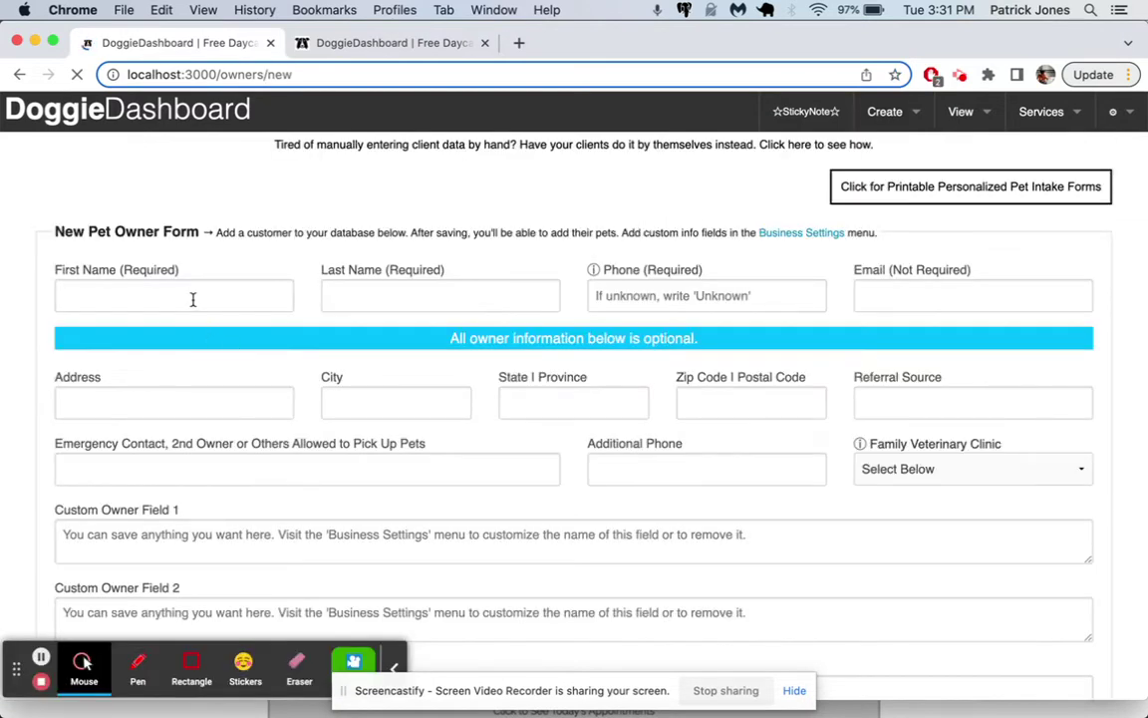
{"action": "left_click", "coordinate": [193, 298]}
{"action": "key", "text": "Tab"}
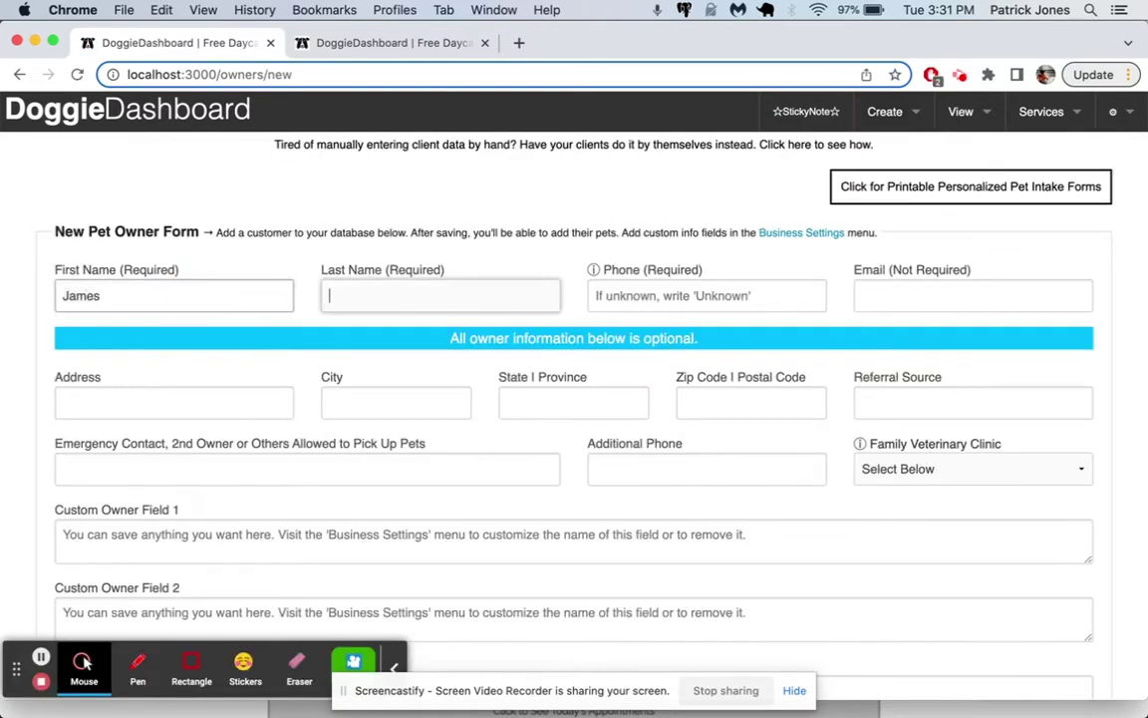
{"action": "key", "text": "Tab"}
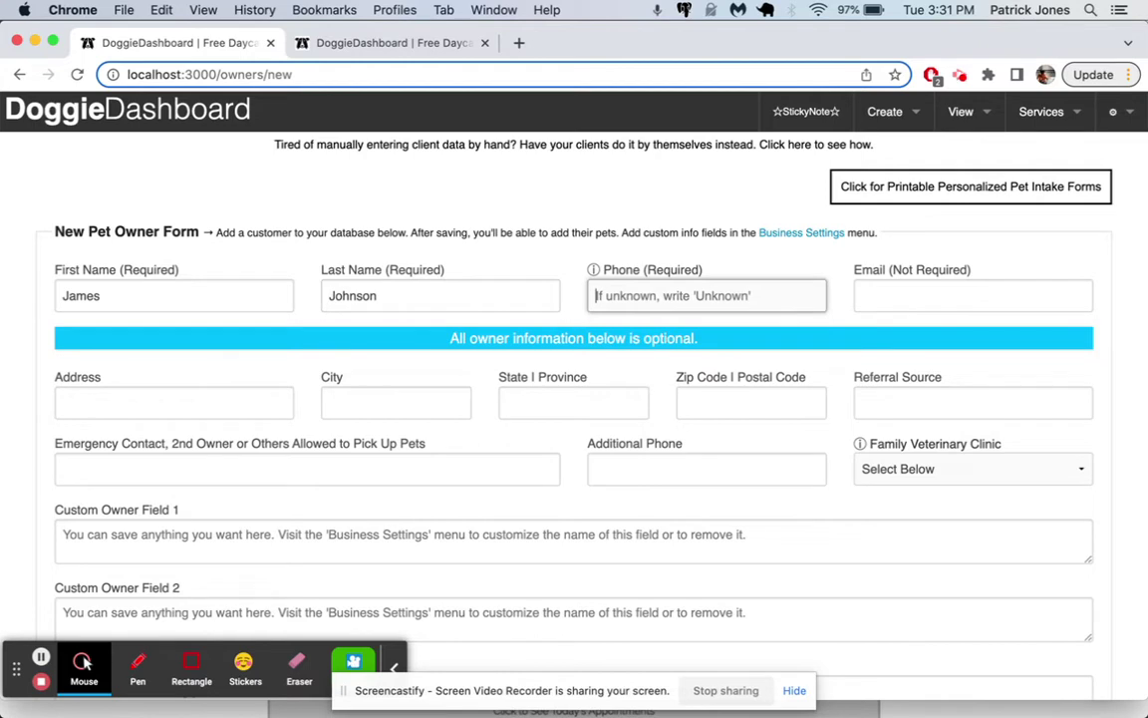
{"action": "type", "text": "555-444-3333"}
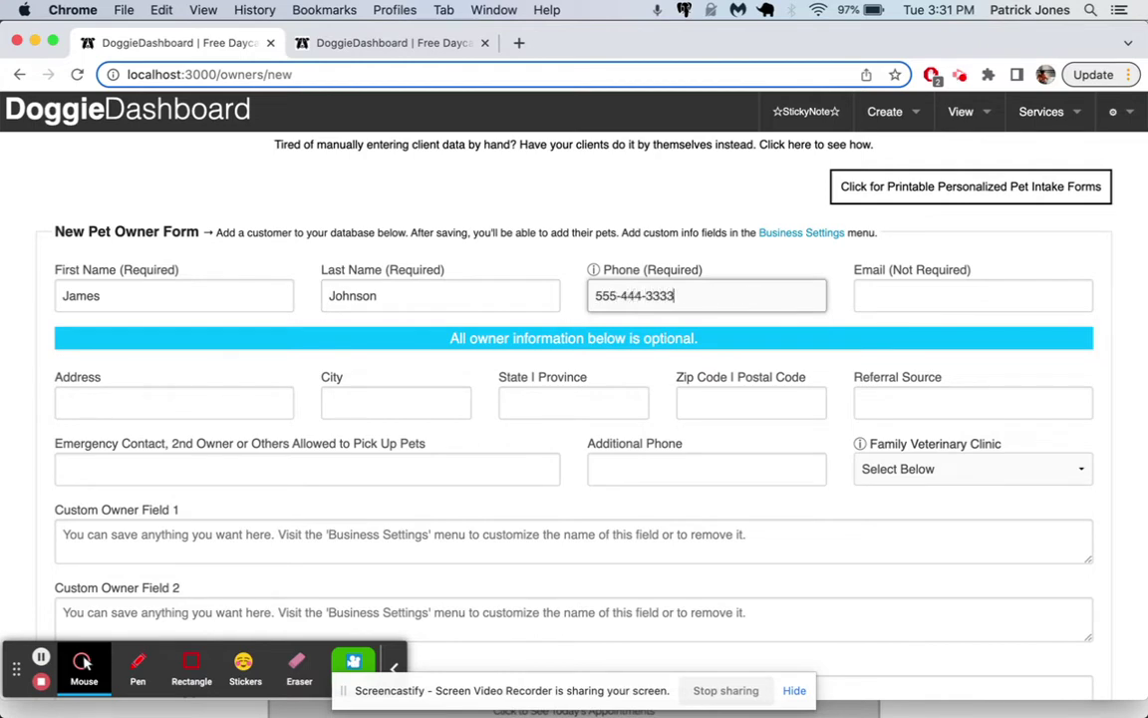
{"action": "key", "text": "Tab"}
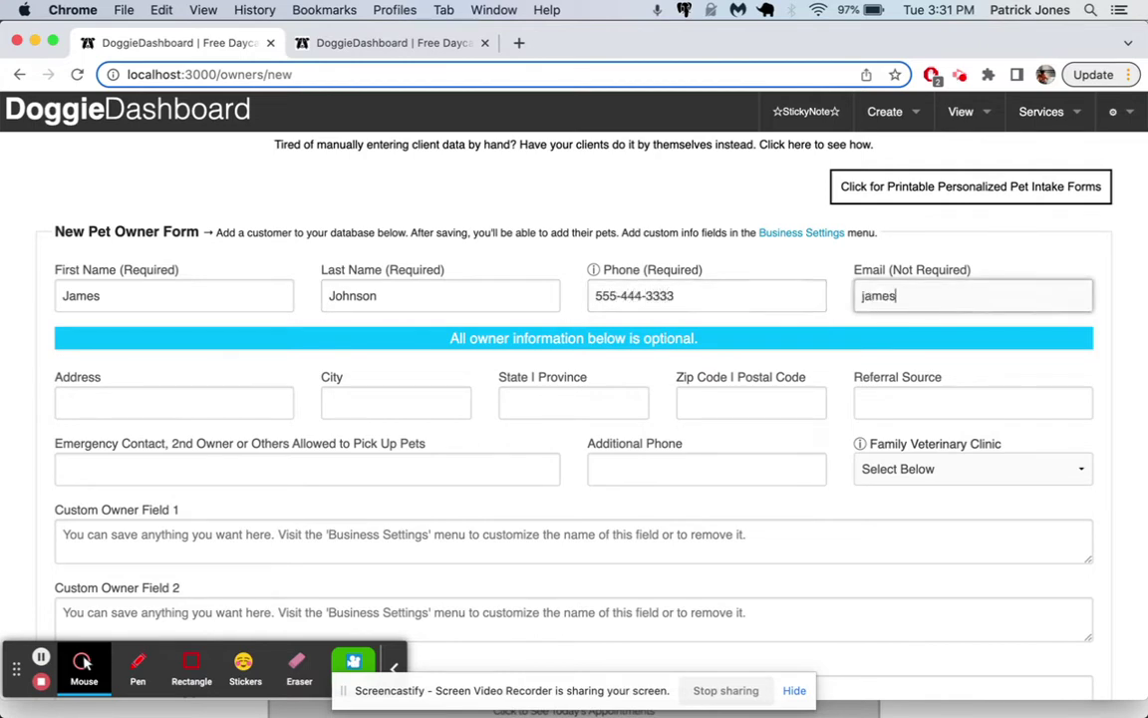
{"action": "type", "text": "james_j@example.com"}
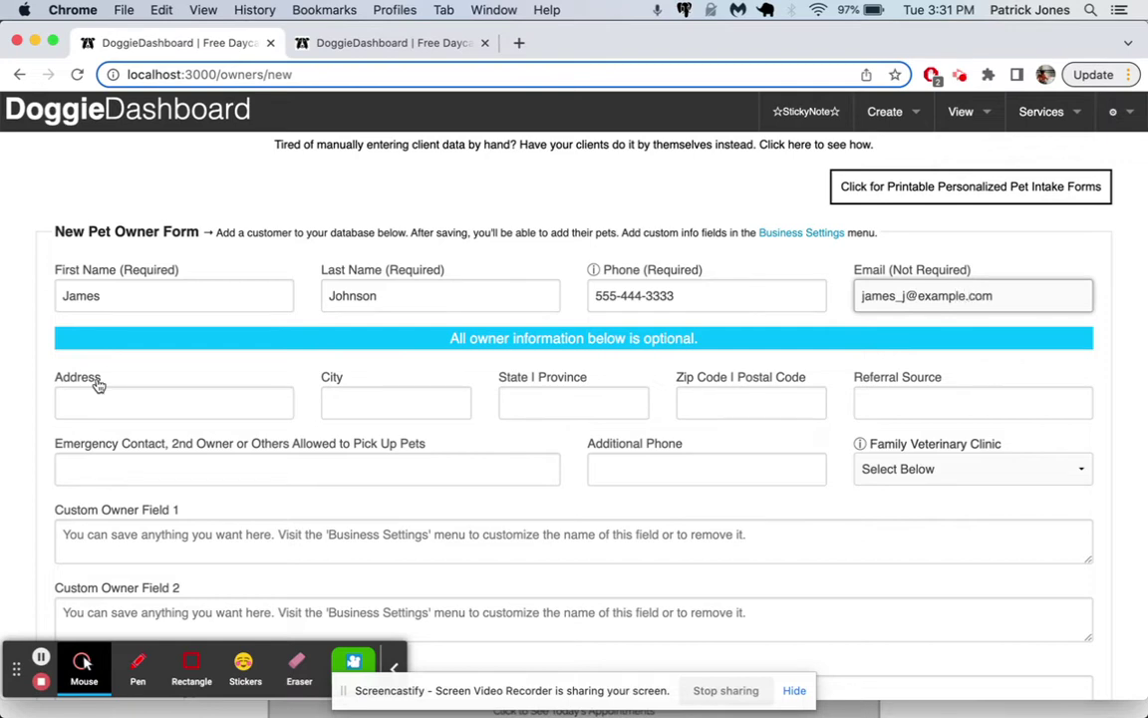
{"action": "scroll", "coordinate": [95, 385], "scroll_direction": "down", "scroll_amount": 2}
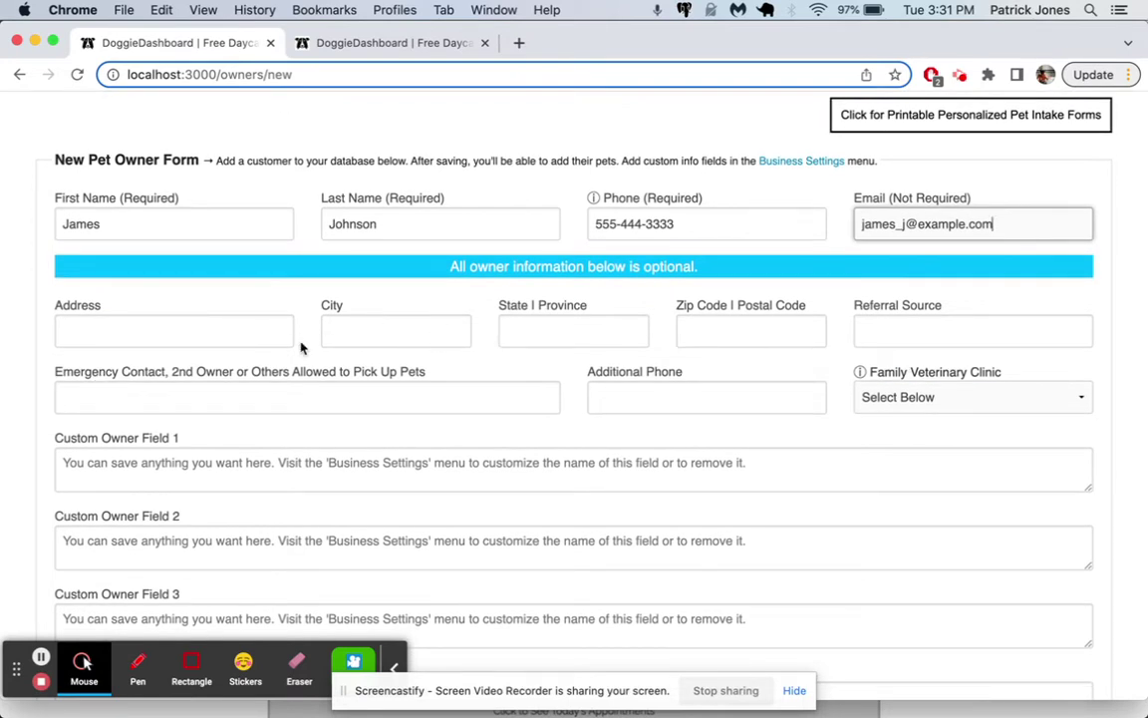
Step: Fill in the client's street address, city, state and zip code
{"action": "left_click", "coordinate": [246, 334]}
{"action": "type", "text": "55"}
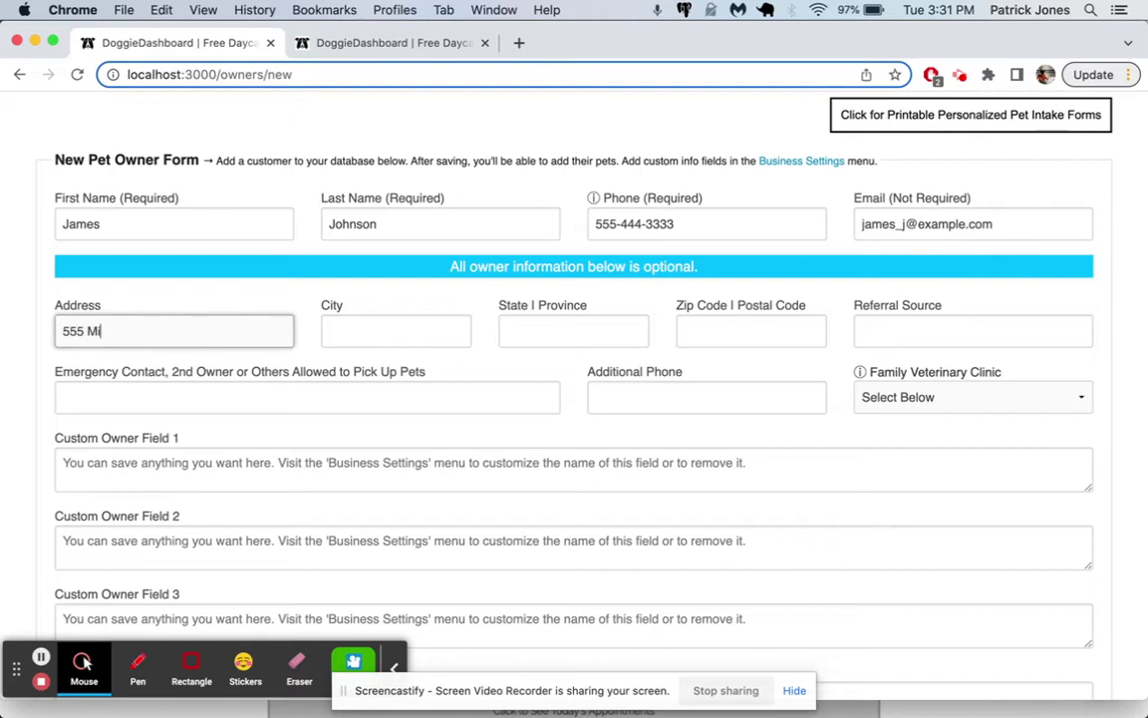
{"action": "type", "text": "5 Main Street"}
{"action": "key", "text": "Tab"}
{"action": "type", "text": "CHicag"}
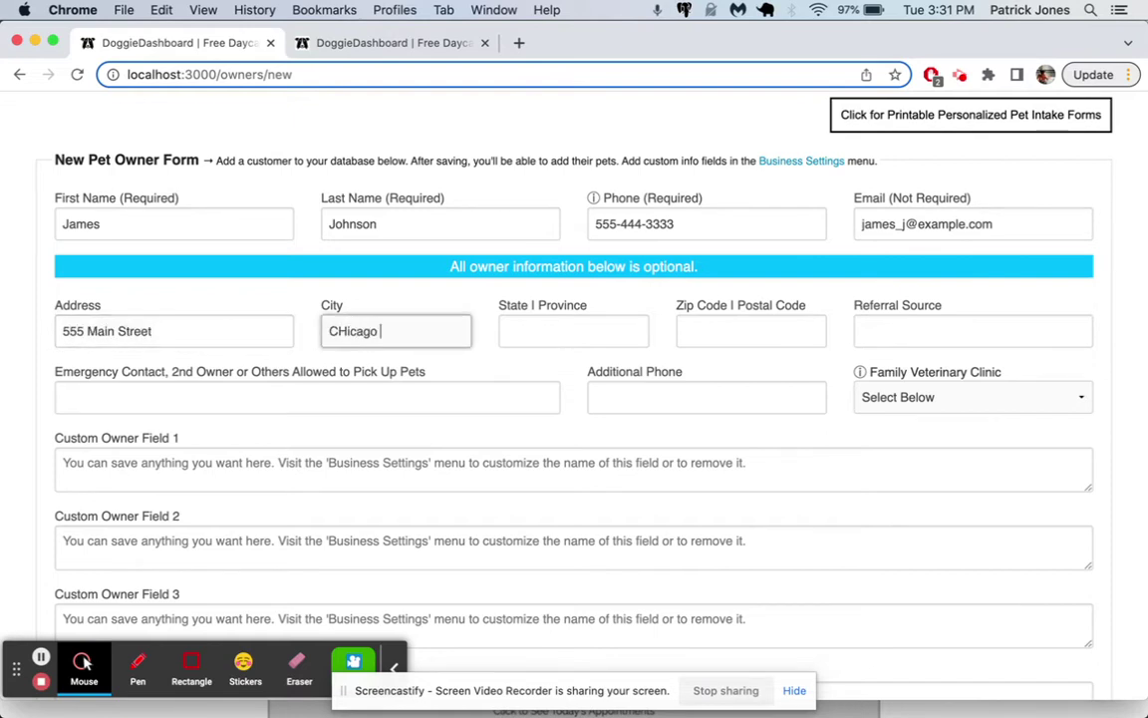
{"action": "type", "text": "o"}
{"action": "key", "text": "Tab"}
{"action": "type", "text": "IL"}
{"action": "key", "text": "Tab"}
{"action": "type", "text": "59383"}
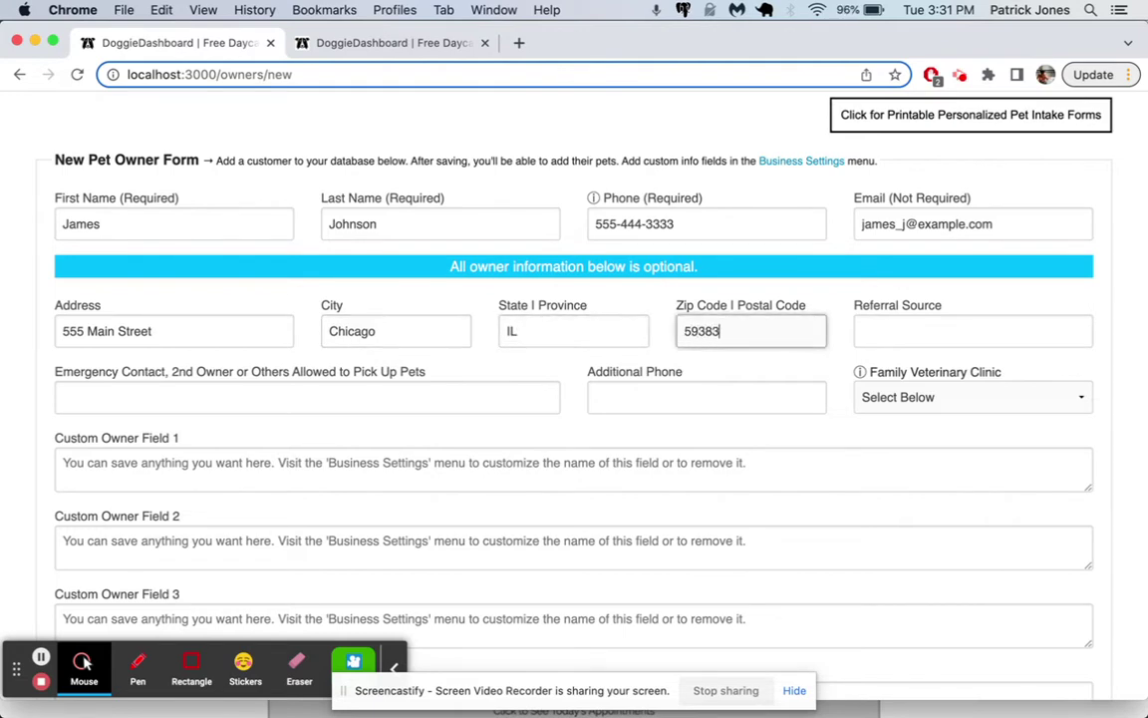
{"action": "scroll", "coordinate": [397, 431], "scroll_direction": "down", "scroll_amount": 2}
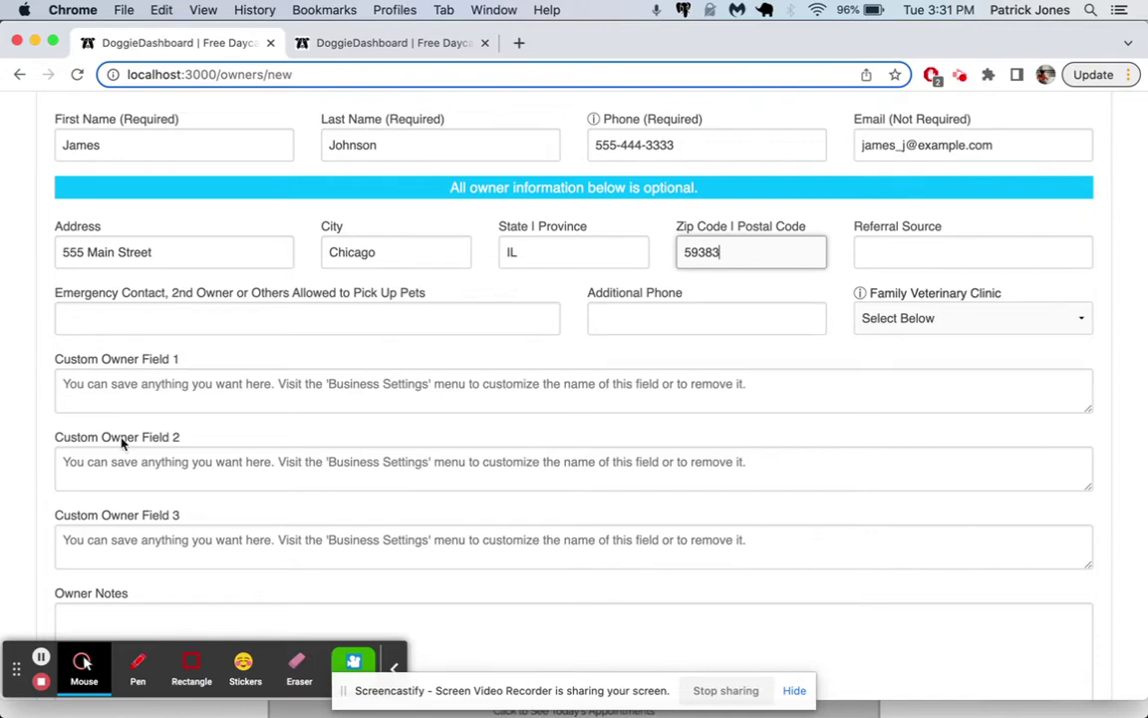
{"action": "scroll", "coordinate": [249, 438], "scroll_direction": "up", "scroll_amount": 4}
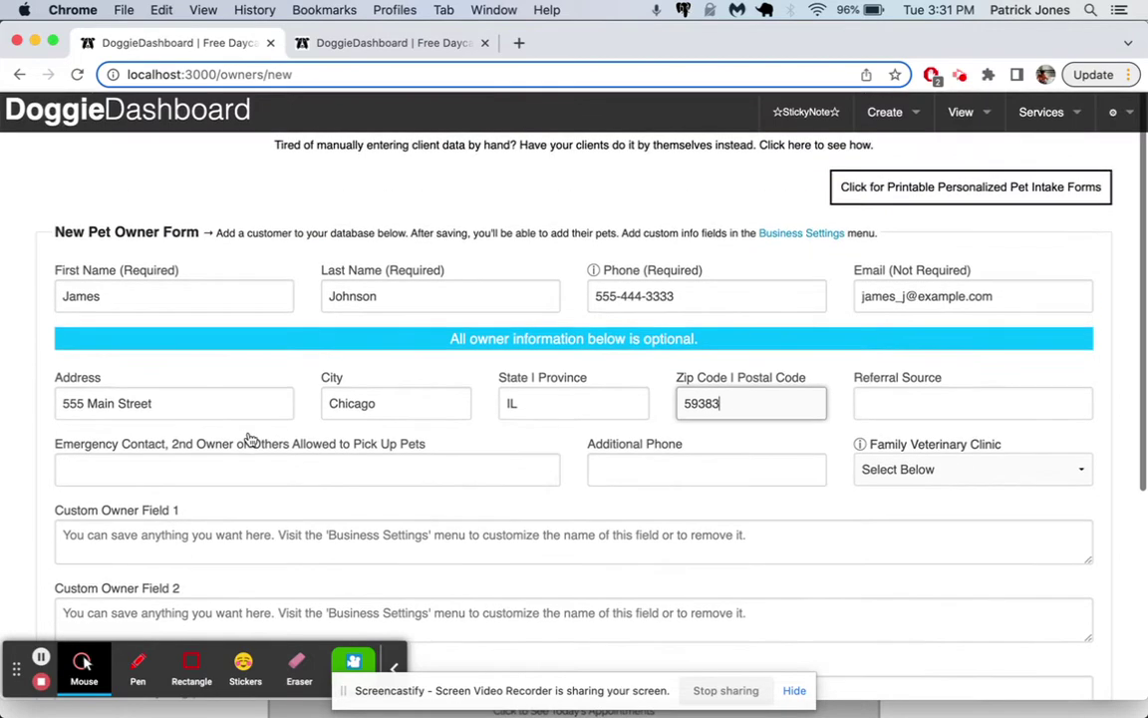
{"action": "scroll", "coordinate": [546, 483], "scroll_direction": "down", "scroll_amount": 8}
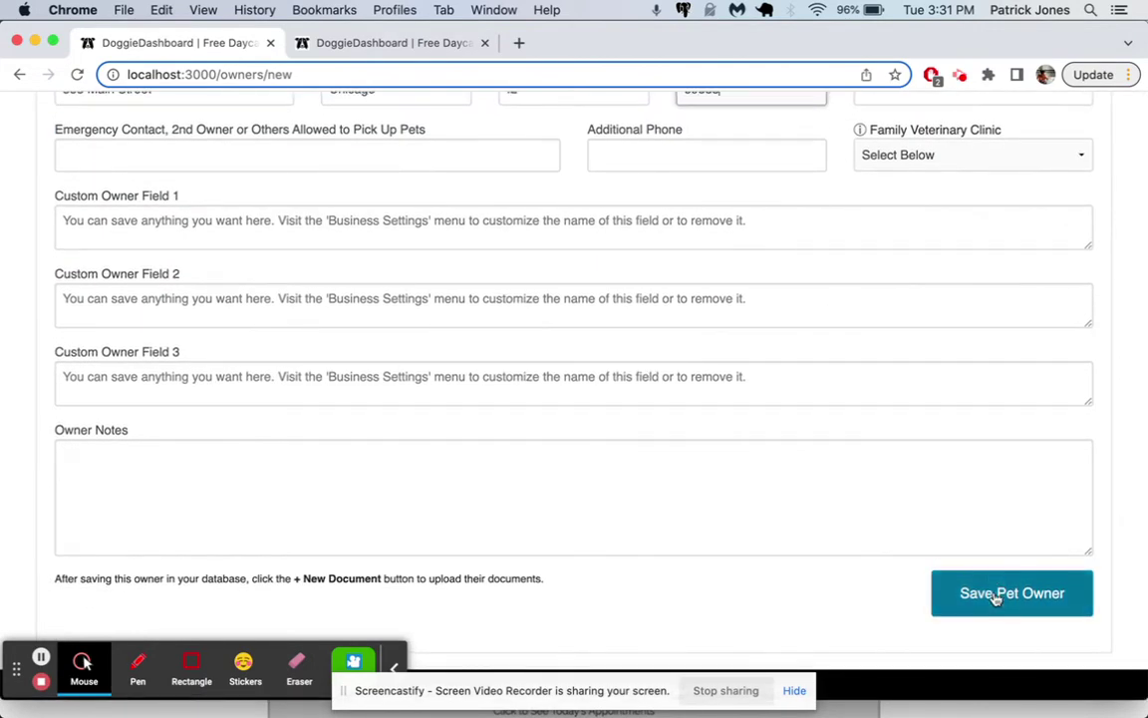
Step: Save the new pet owner record, dismiss the success banner, and go to Account Settings
{"action": "left_click", "coordinate": [994, 595]}
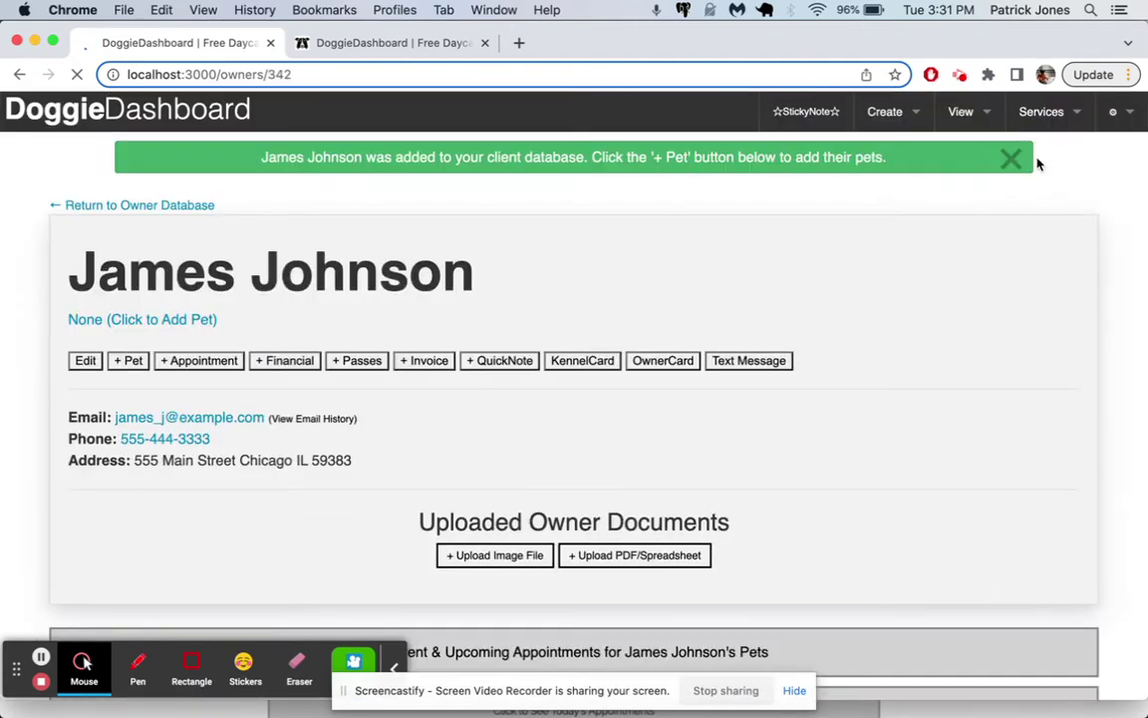
{"action": "left_click", "coordinate": [1013, 161]}
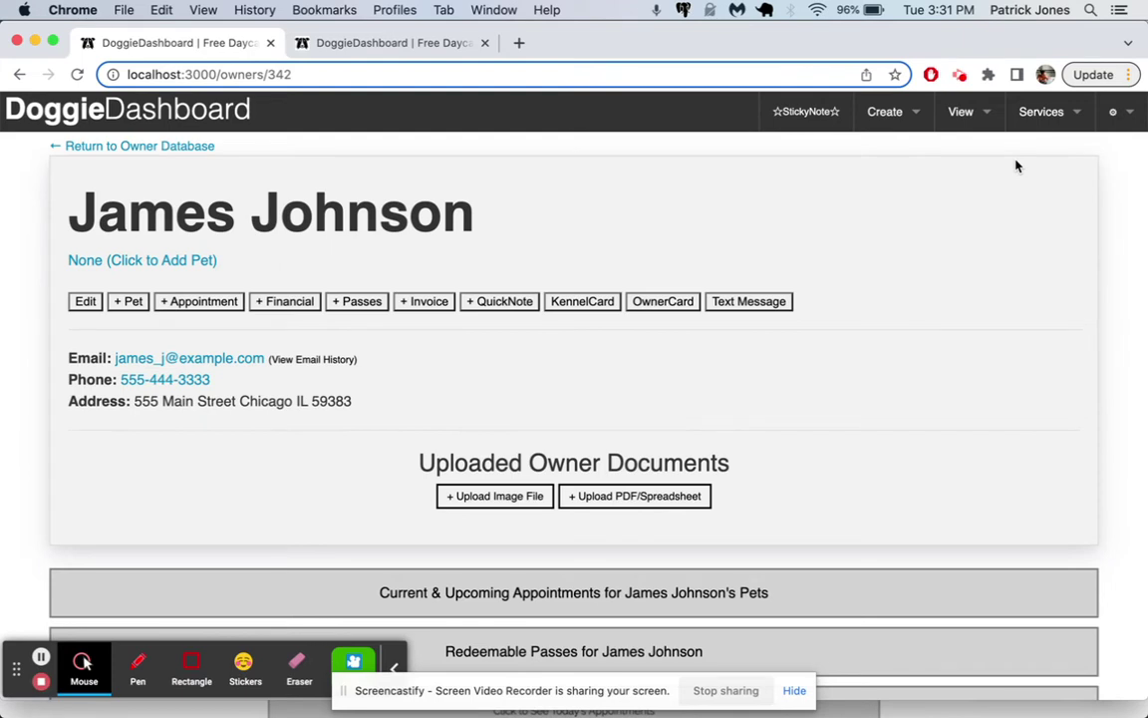
{"action": "left_click", "coordinate": [1114, 112]}
{"action": "mouse_move", "coordinate": [1057, 151]}
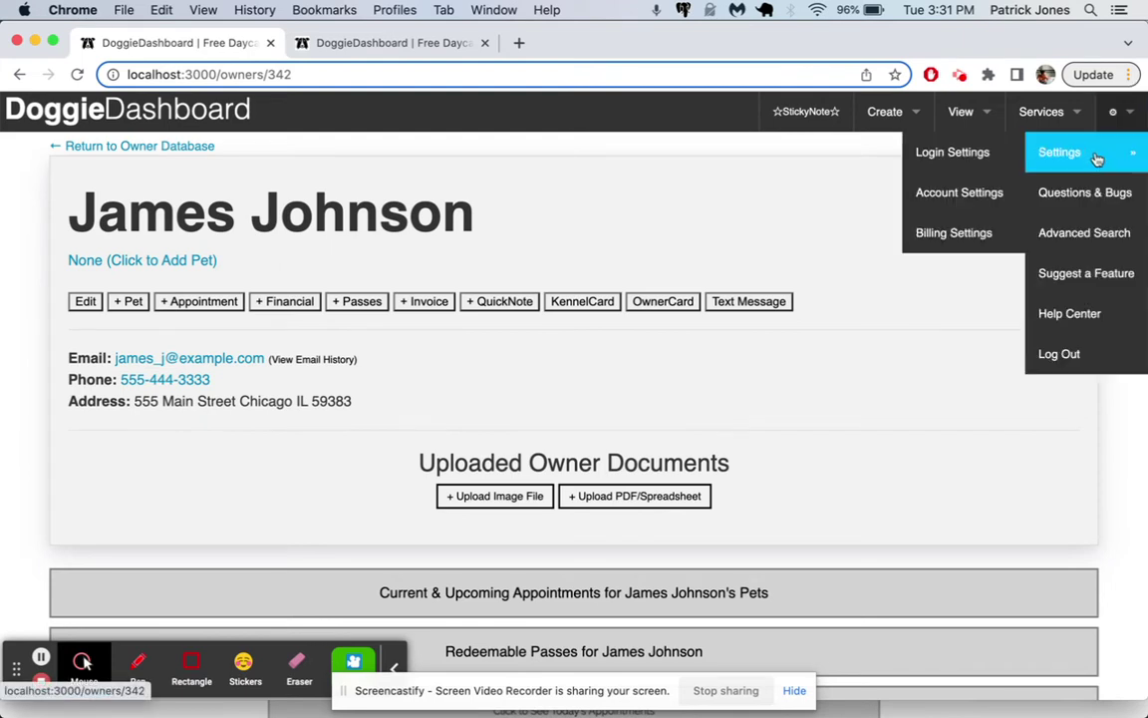
{"action": "left_click", "coordinate": [973, 197]}
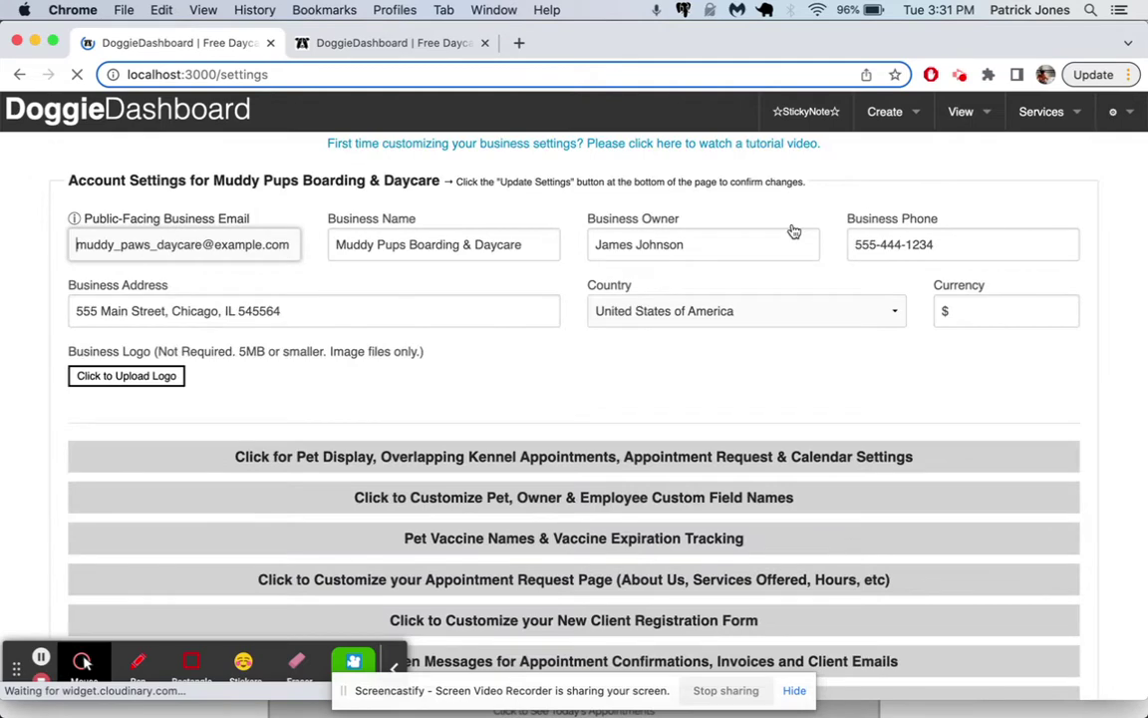
Step: Expand Custom Field Names and blank the second and third pet, owner and employee fields
{"action": "scroll", "coordinate": [770, 233], "scroll_direction": "down", "scroll_amount": 2}
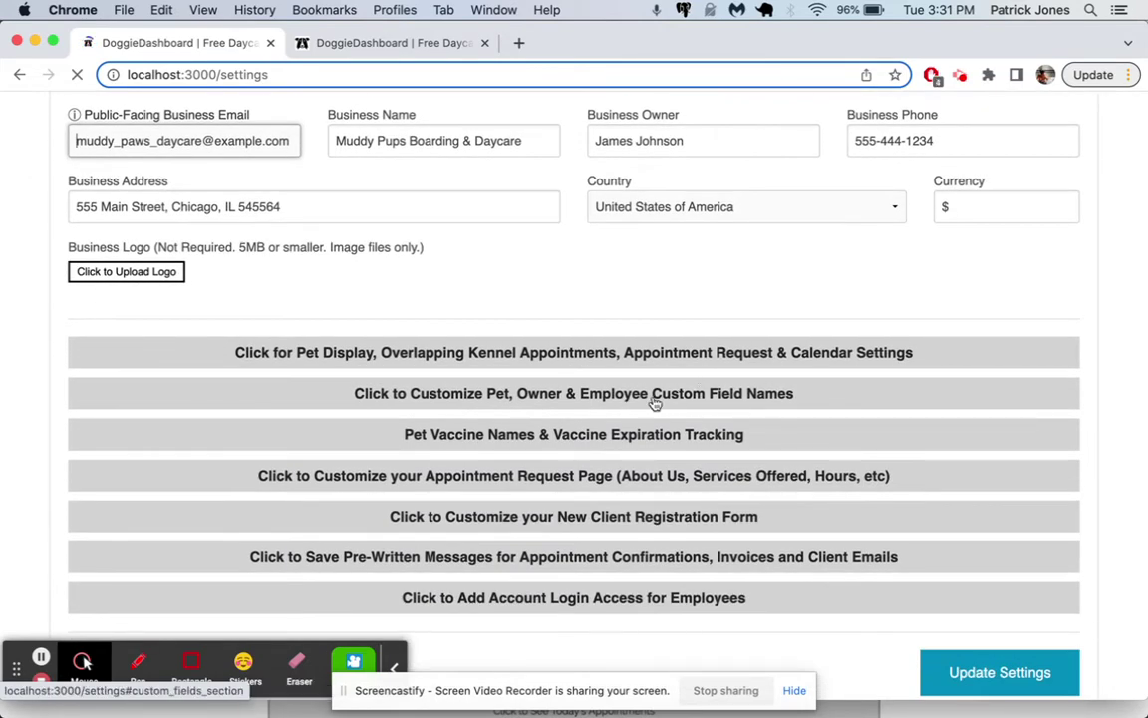
{"action": "left_click", "coordinate": [687, 401]}
{"action": "scroll", "coordinate": [792, 408], "scroll_direction": "down", "scroll_amount": 5}
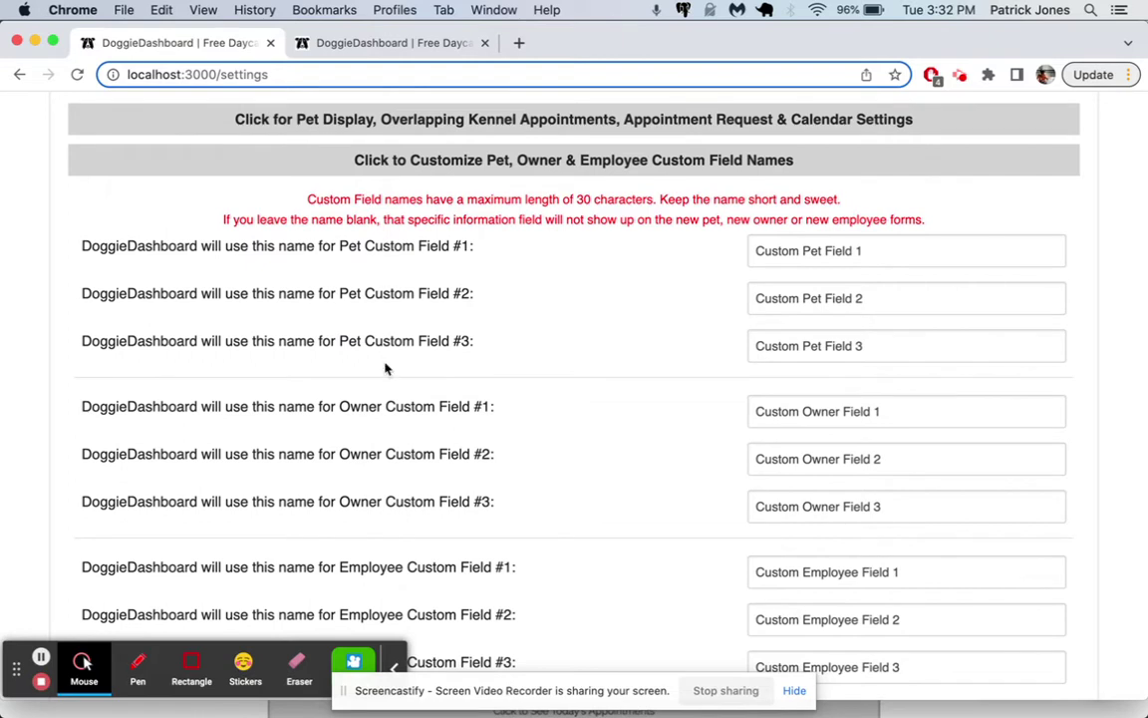
{"action": "scroll", "coordinate": [383, 505], "scroll_direction": "down", "scroll_amount": 3}
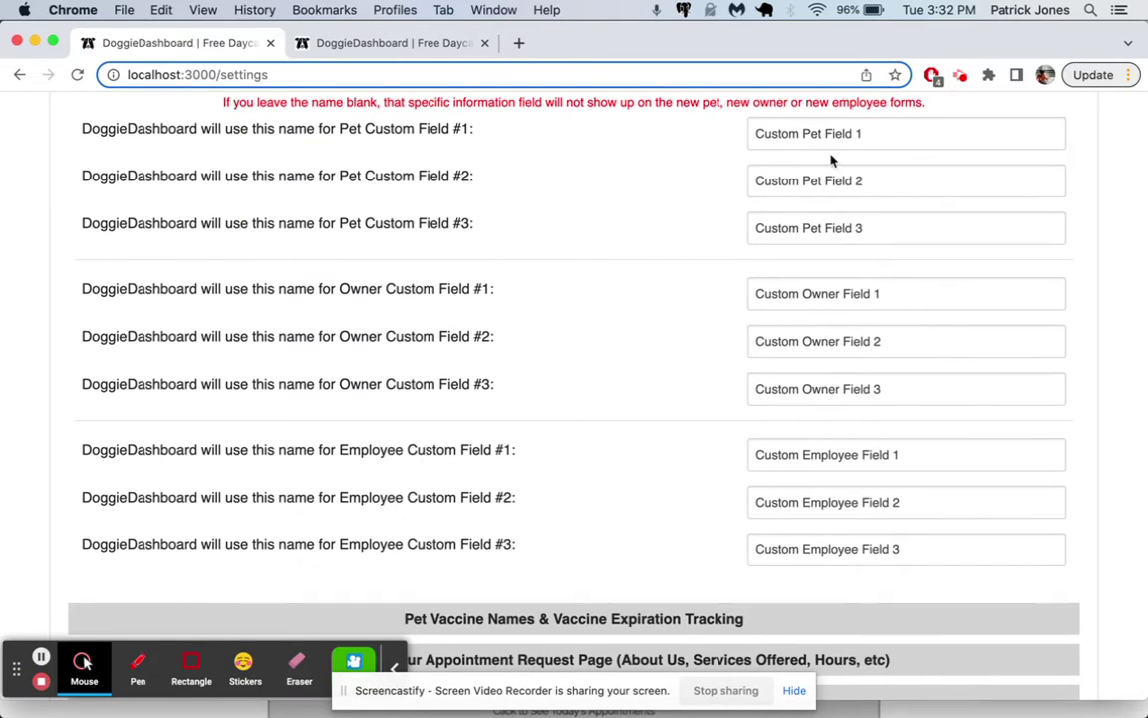
{"action": "scroll", "coordinate": [892, 352], "scroll_direction": "up", "scroll_amount": 2}
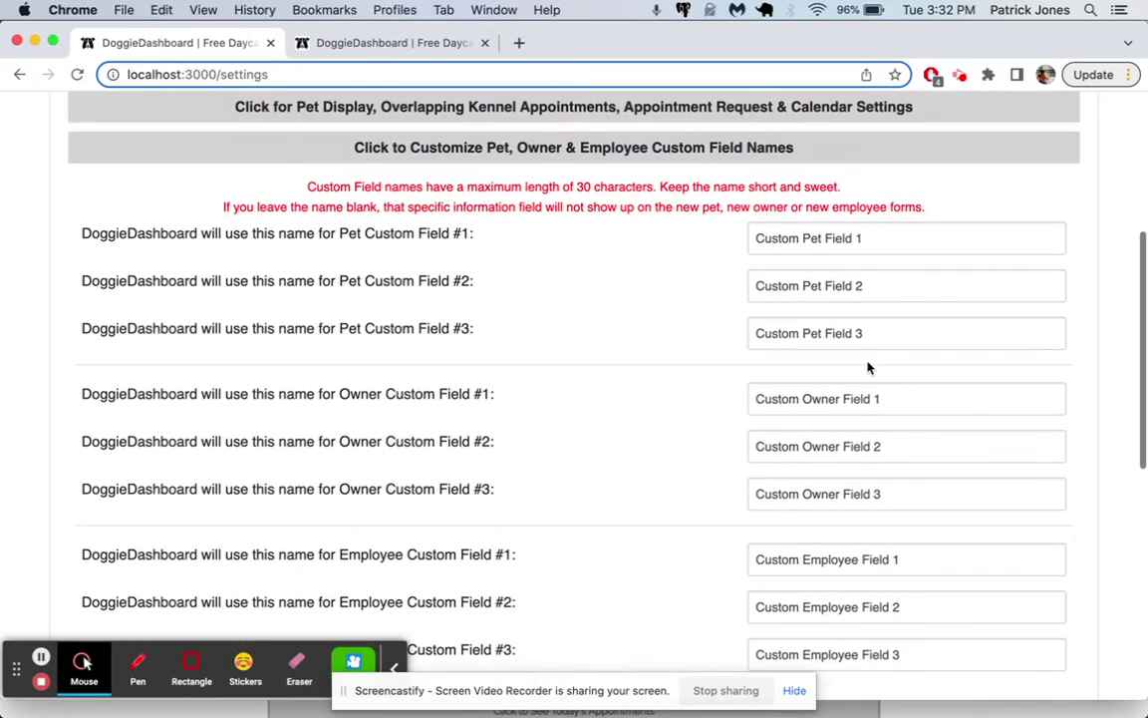
{"action": "double_click", "coordinate": [844, 336]}
{"action": "triple_click", "coordinate": [845, 336]}
{"action": "key", "text": "BackSpace"}
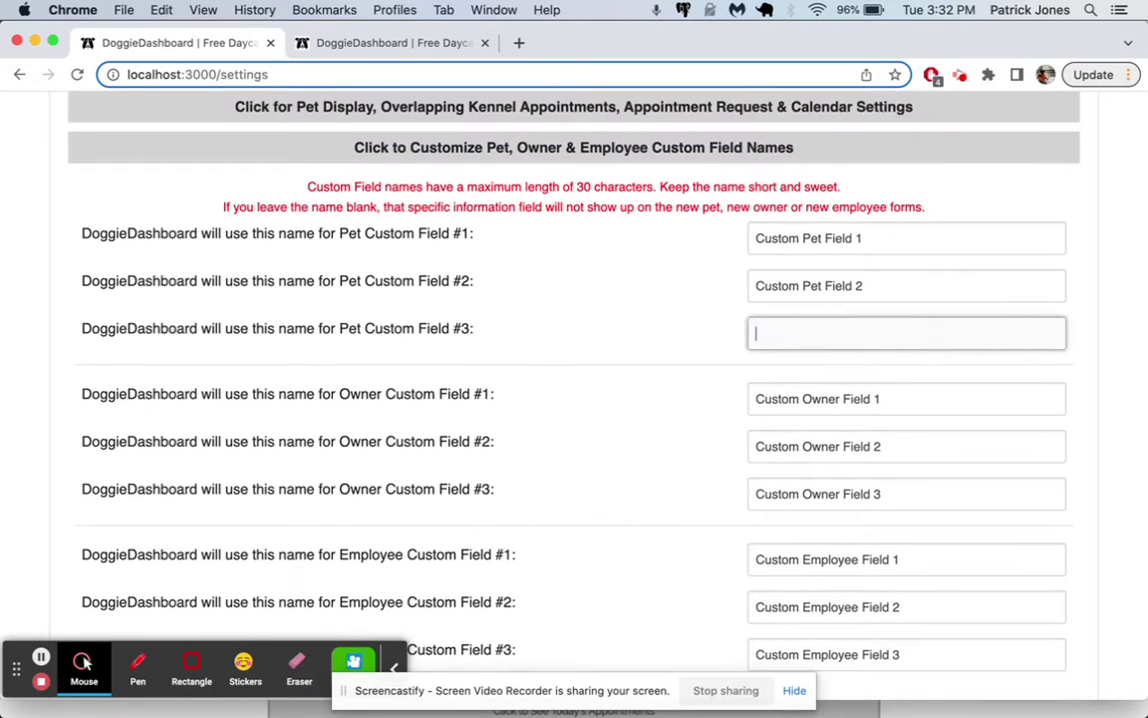
{"action": "triple_click", "coordinate": [834, 285]}
{"action": "key", "text": "BackSpace"}
{"action": "triple_click", "coordinate": [841, 496]}
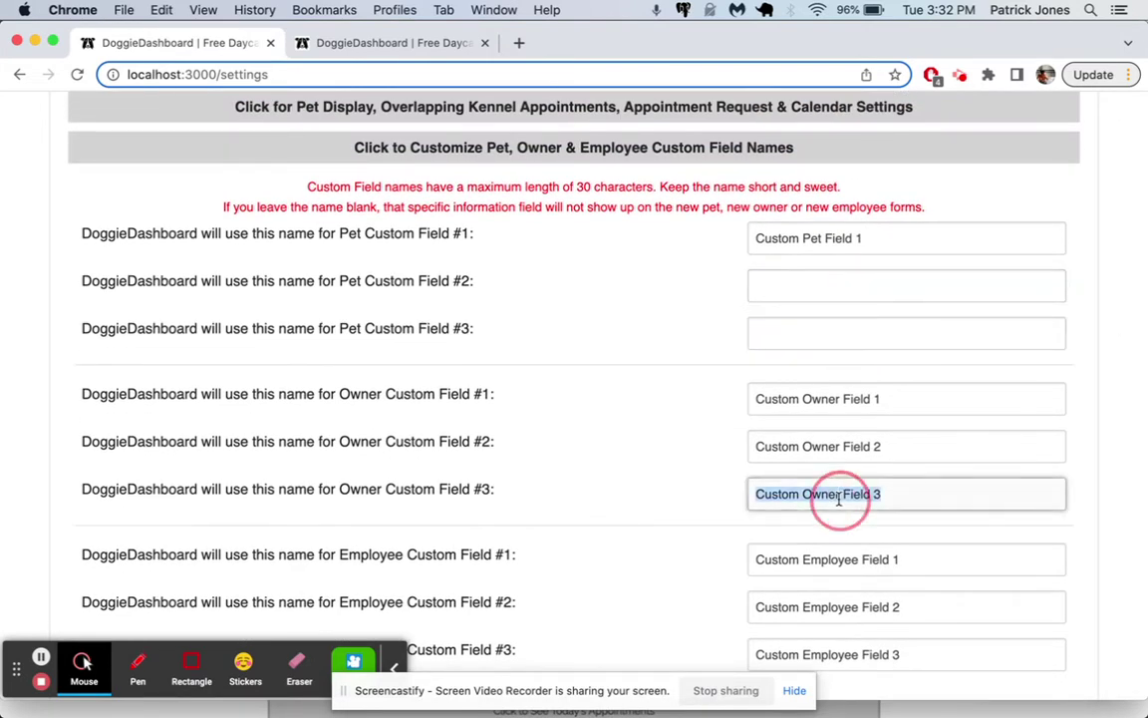
{"action": "key", "text": "BackSpace"}
{"action": "triple_click", "coordinate": [833, 447]}
{"action": "key", "text": "BackSpace"}
{"action": "triple_click", "coordinate": [856, 604]}
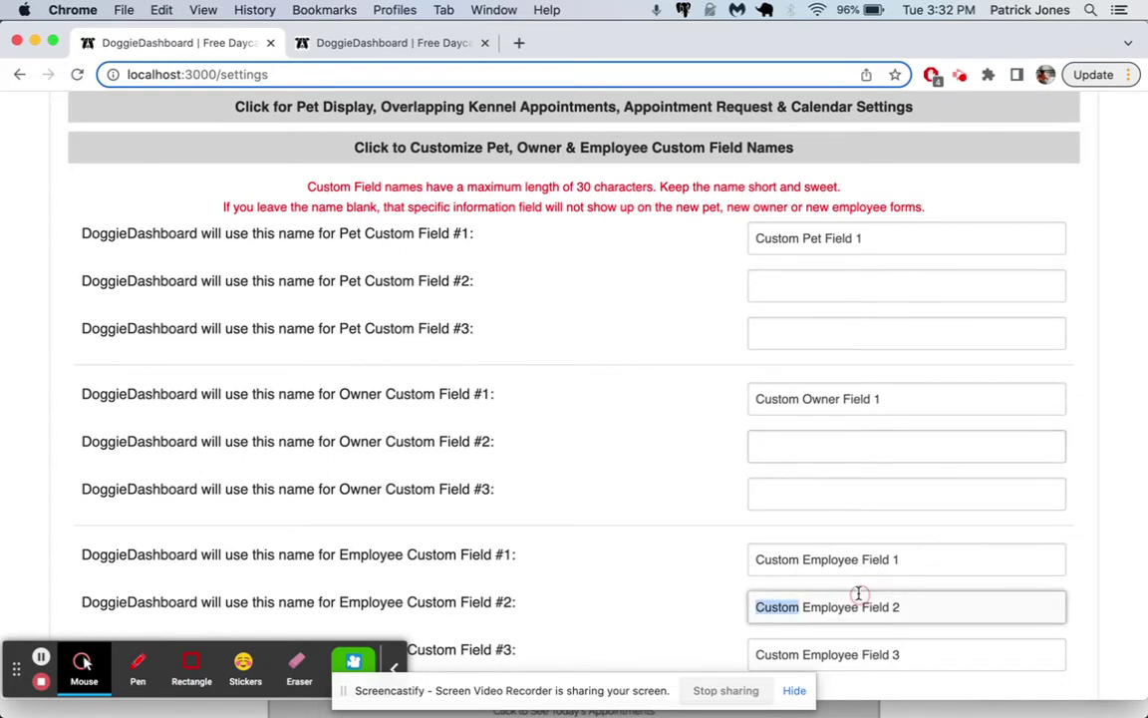
{"action": "key", "text": "BackSpace"}
{"action": "triple_click", "coordinate": [856, 654]}
{"action": "key", "text": "BackSpace"}
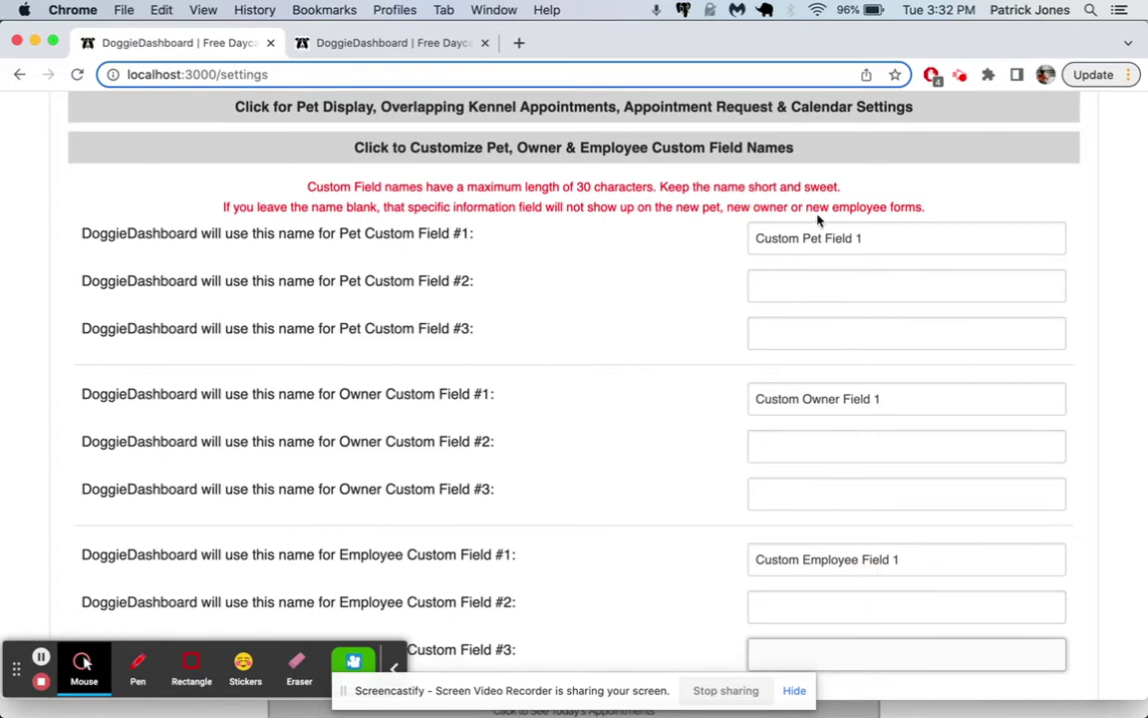
Step: Name the first pet, owner and employee fields Incident Report, Payment Notes and a days-off field, then save
{"action": "triple_click", "coordinate": [817, 242]}
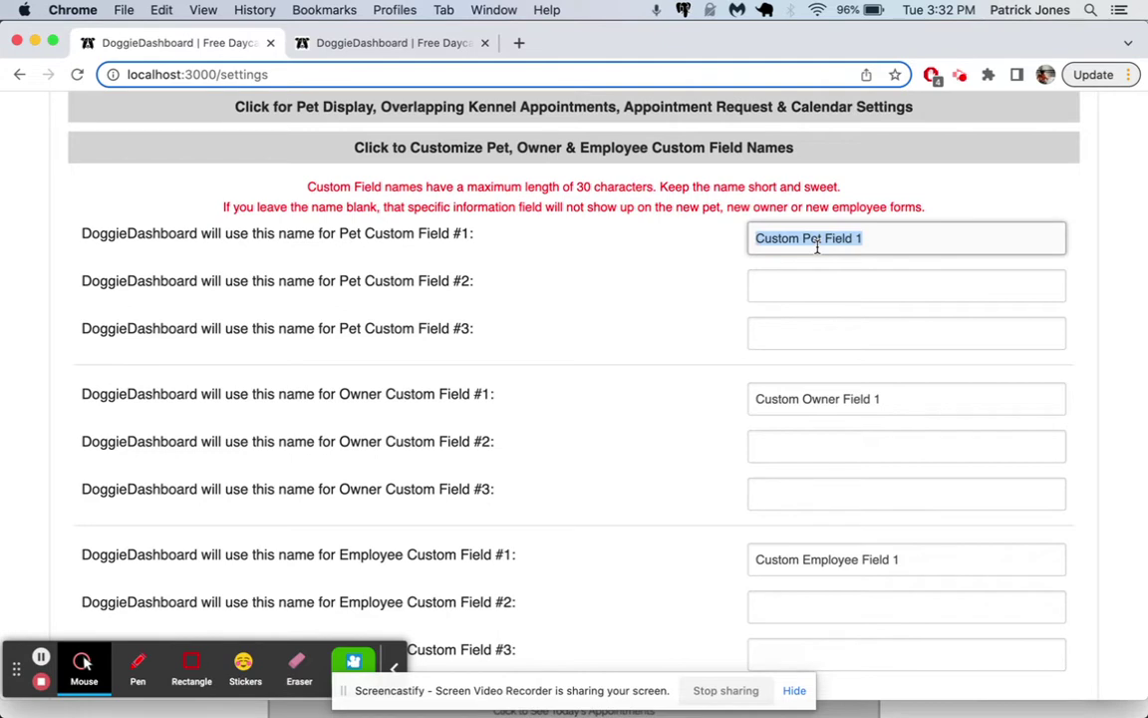
{"action": "type", "text": "Incident Report"}
{"action": "triple_click", "coordinate": [853, 401]}
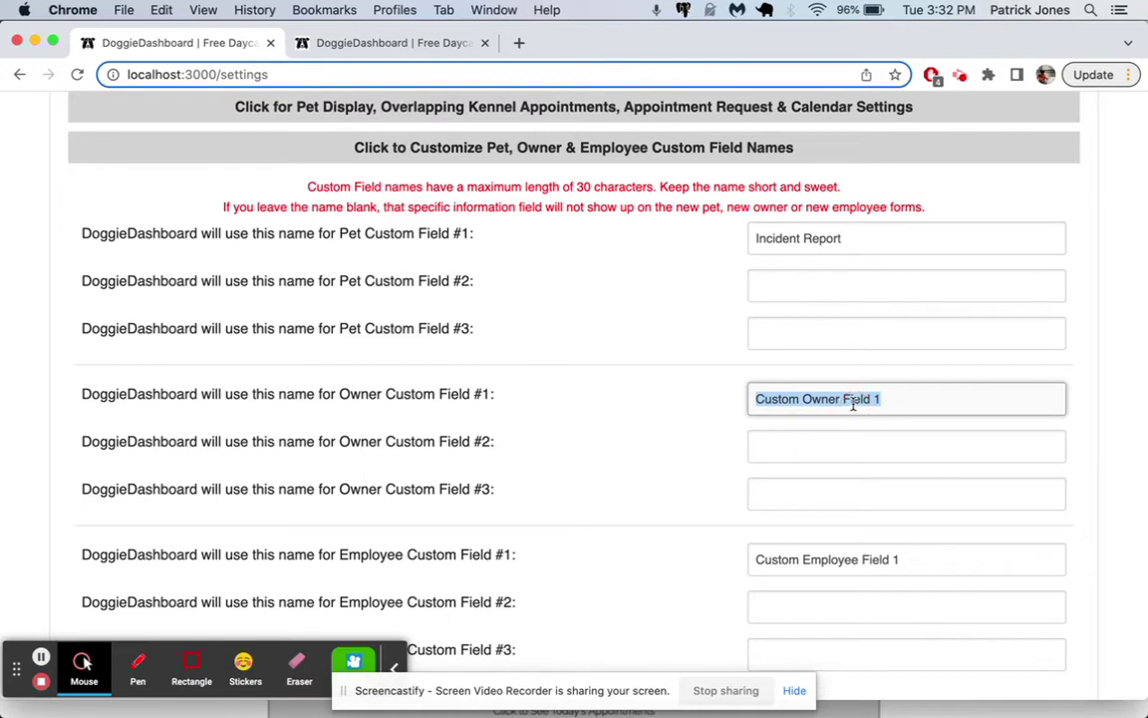
{"action": "type", "text": "Paym"}
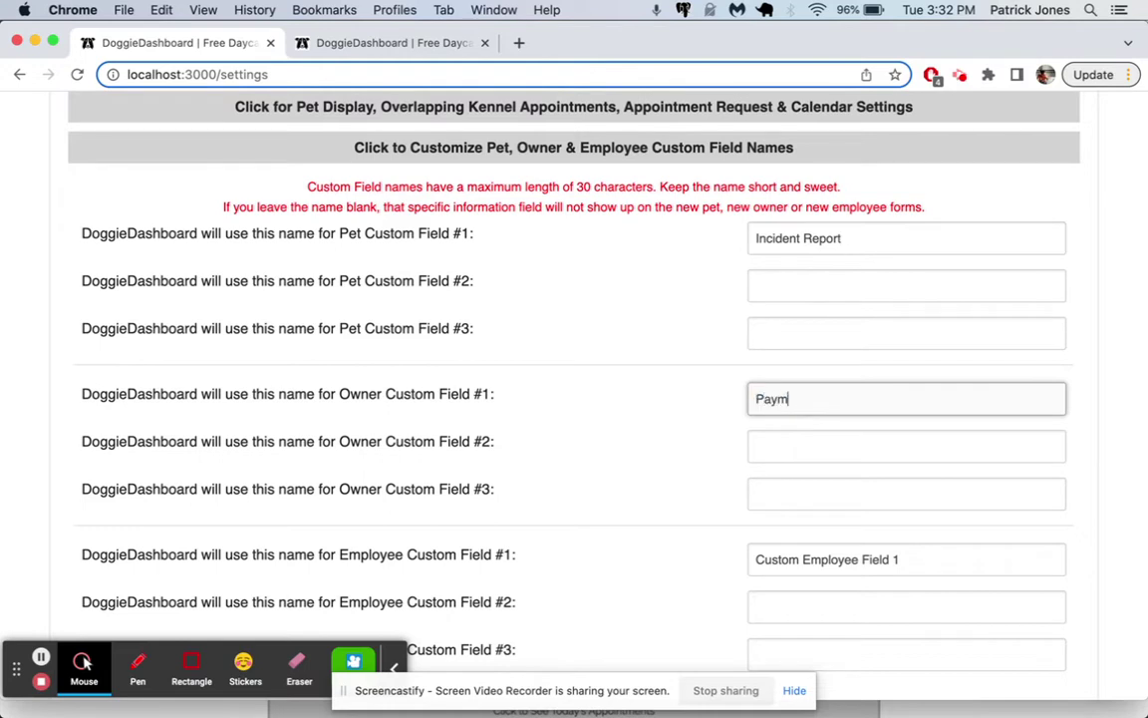
{"action": "type", "text": "ent Notes"}
{"action": "scroll", "coordinate": [679, 364], "scroll_direction": "down", "scroll_amount": 2}
{"action": "double_click", "coordinate": [831, 451]}
{"action": "triple_click", "coordinate": [831, 450]}
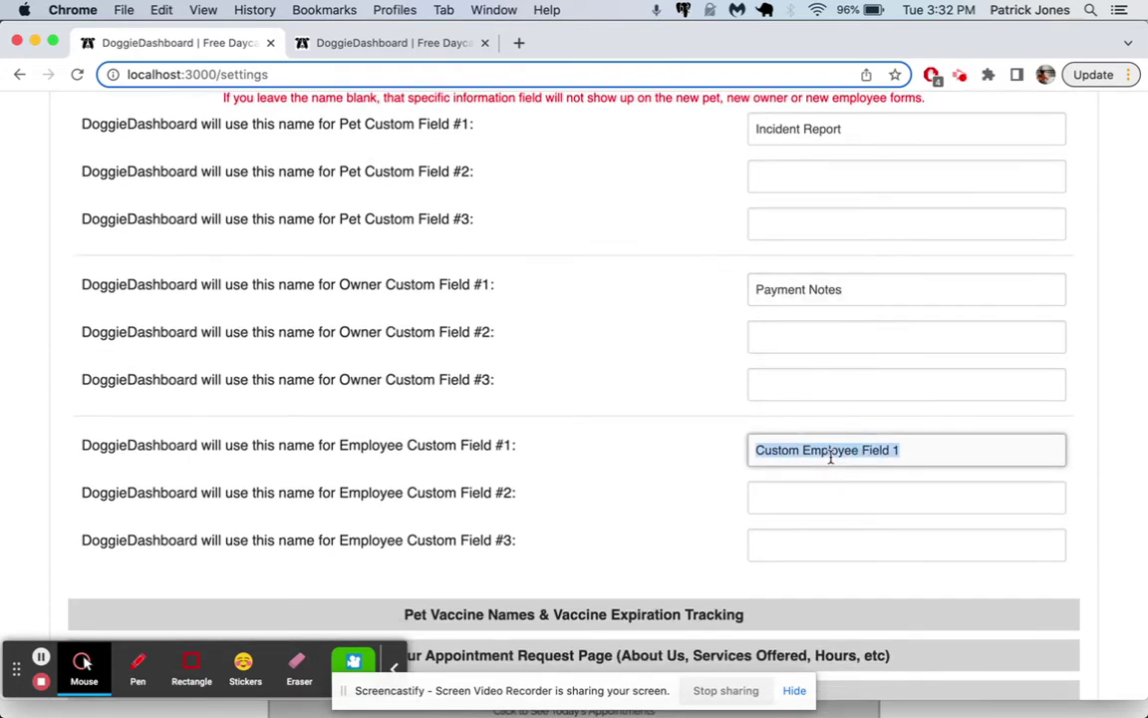
{"action": "type", "text": "Days Off Request"}
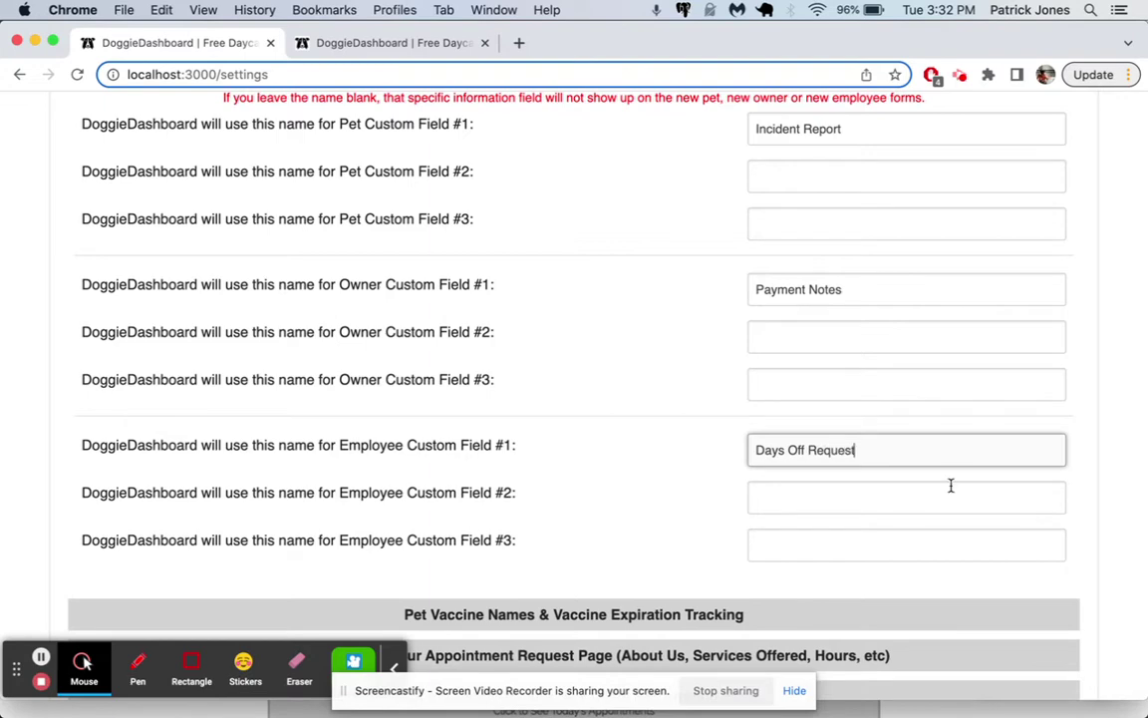
{"action": "scroll", "coordinate": [951, 486], "scroll_direction": "down", "scroll_amount": 8}
{"action": "left_click", "coordinate": [961, 488]}
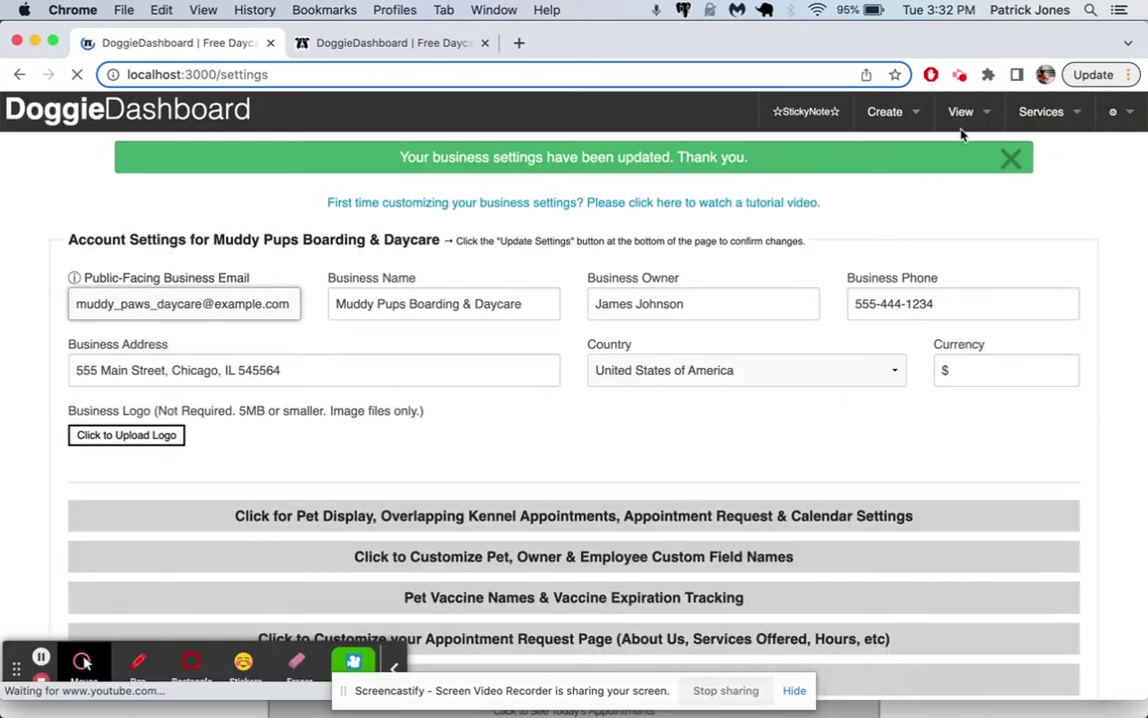
Step: Open the Client Database from the View menu
{"action": "left_click", "coordinate": [961, 111]}
{"action": "mouse_move", "coordinate": [948, 145]}
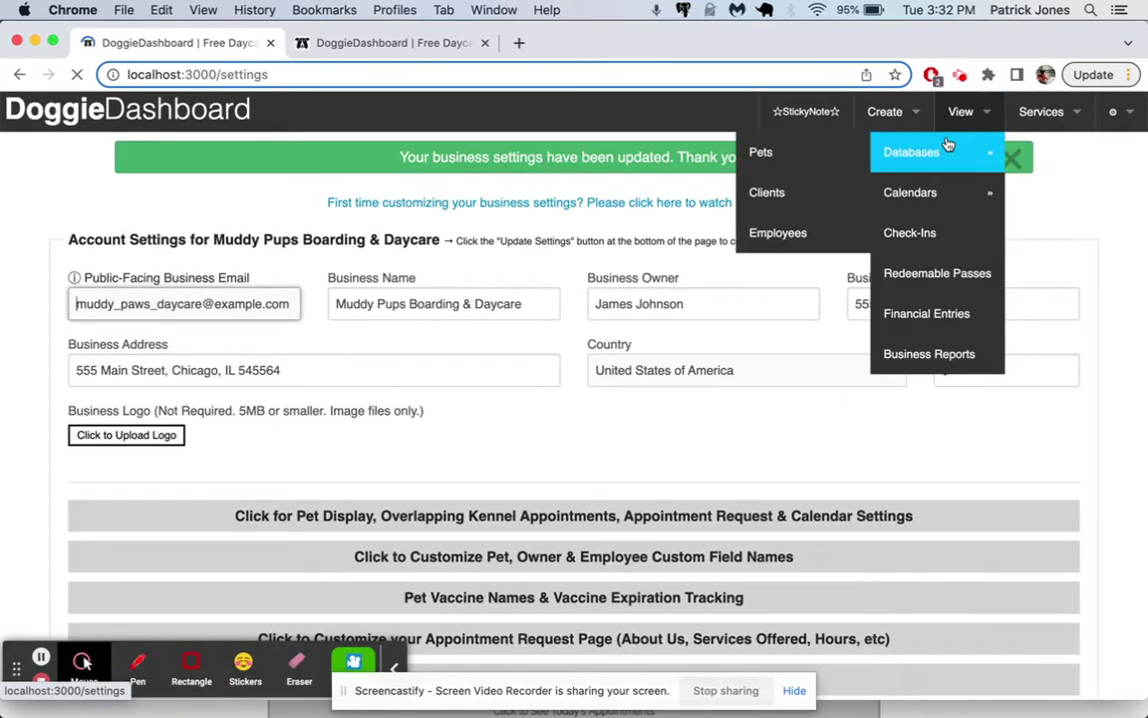
{"action": "left_click", "coordinate": [793, 203]}
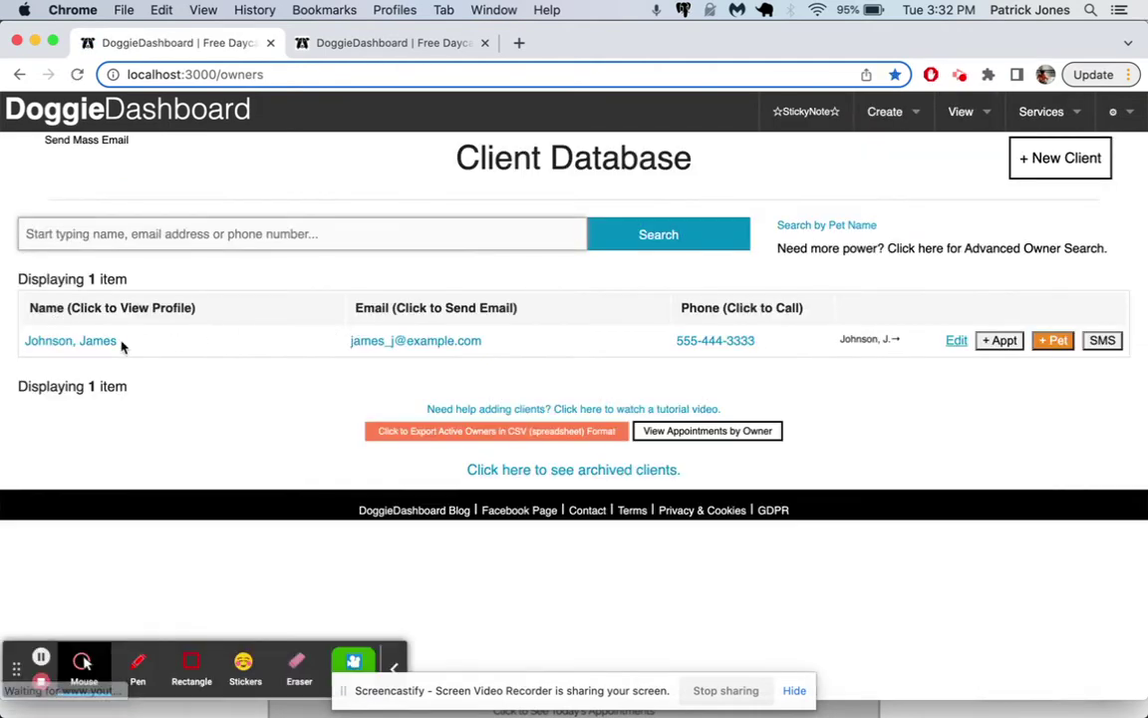
Step: Edit the client's profile and add a payment note that he pays on the 5th of the month
{"action": "left_click", "coordinate": [93, 346]}
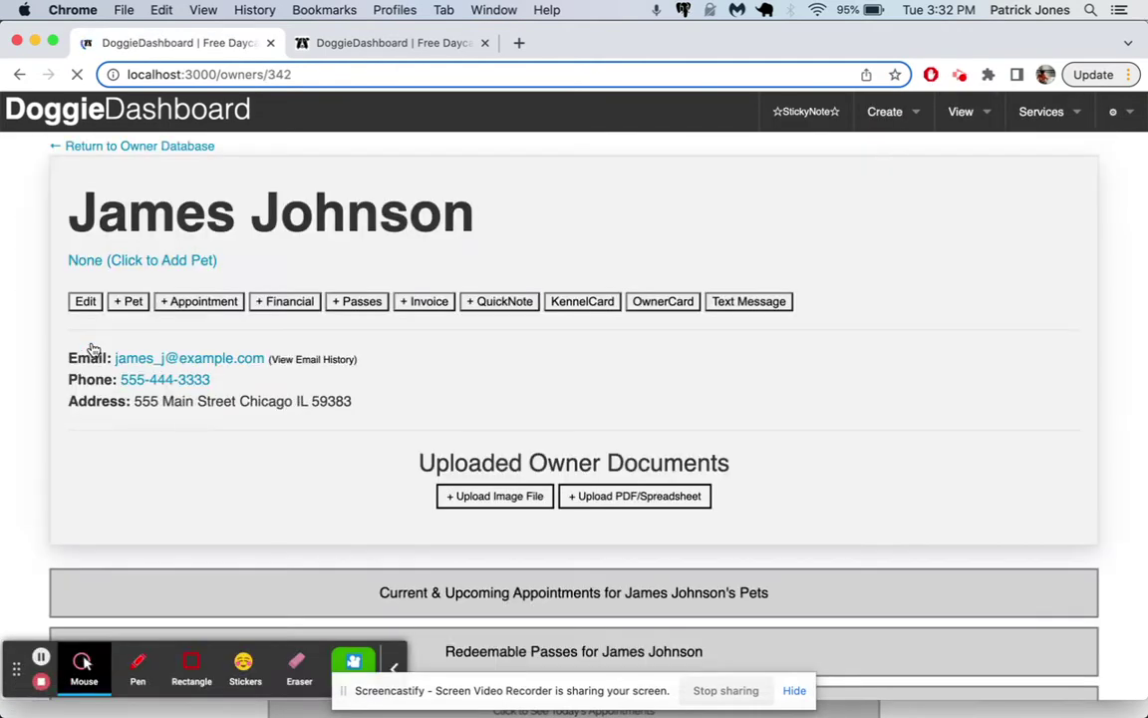
{"action": "left_click", "coordinate": [85, 301]}
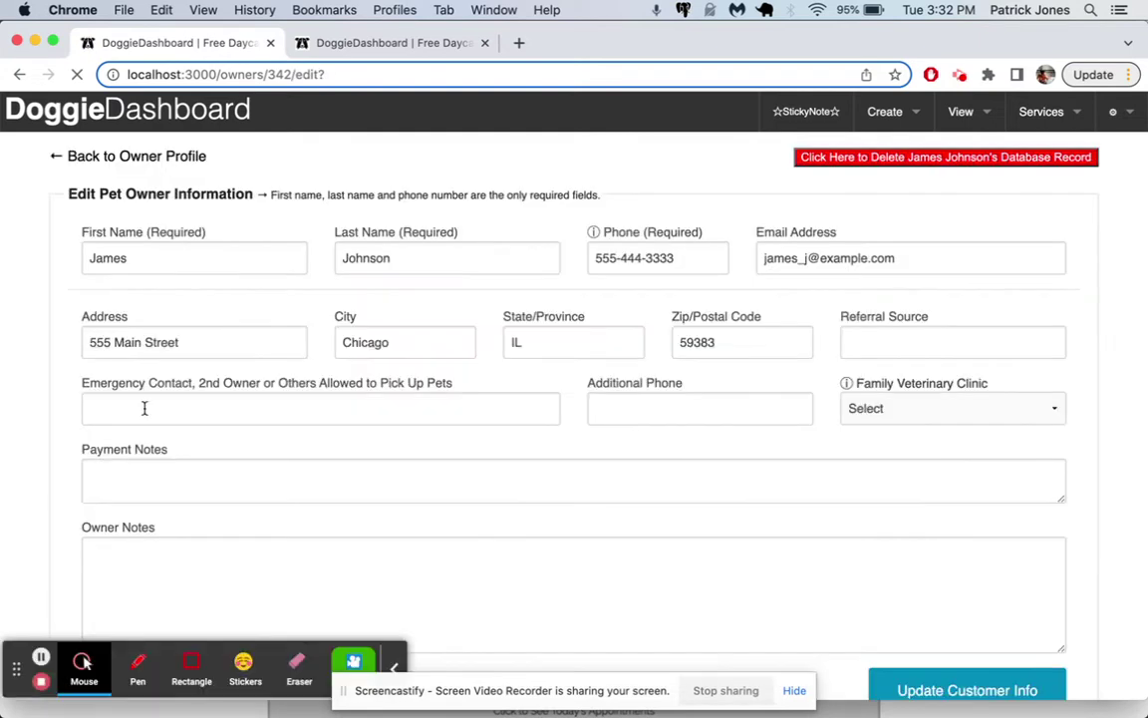
{"action": "left_click_drag", "start_coordinate": [169, 457], "coordinate": [81, 451]}
{"action": "left_click", "coordinate": [133, 480]}
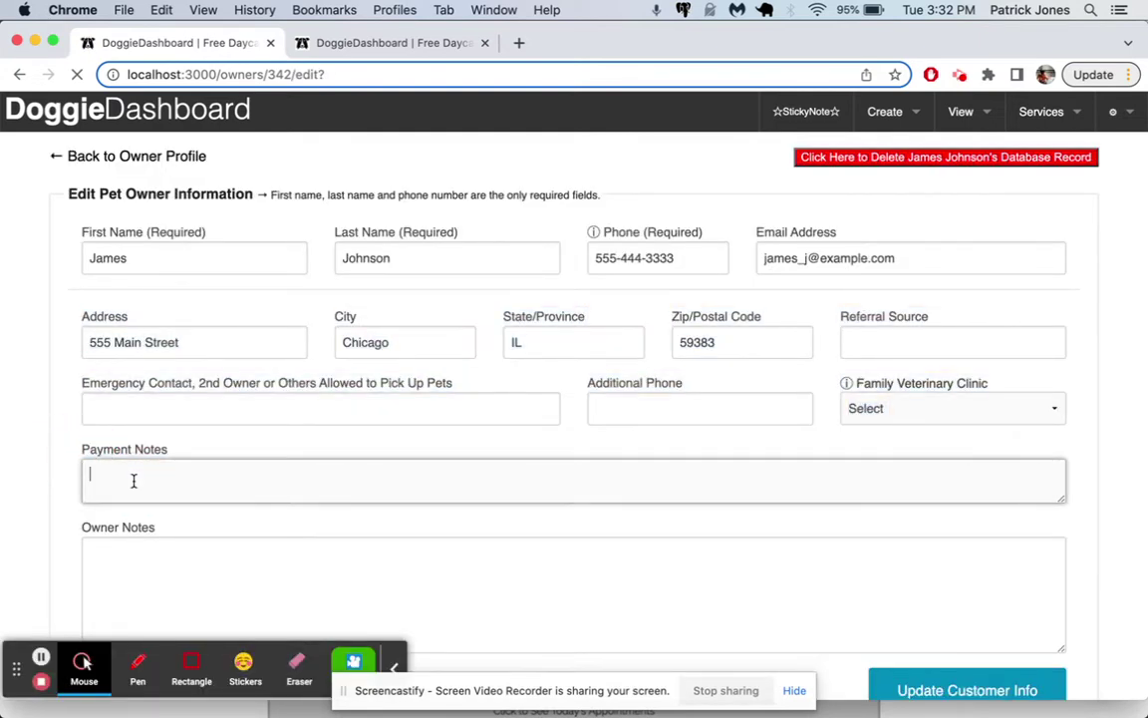
{"action": "type", "text": "James always pays on the 5th day of hte month."}
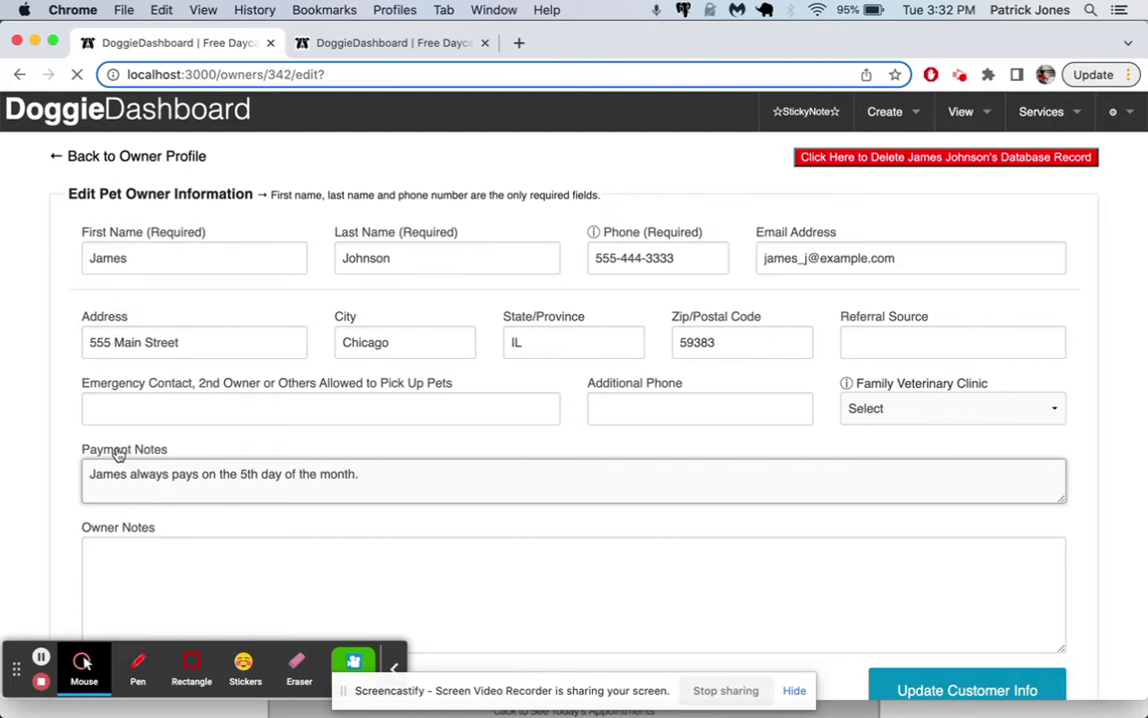
{"action": "scroll", "coordinate": [474, 445], "scroll_direction": "down", "scroll_amount": 3}
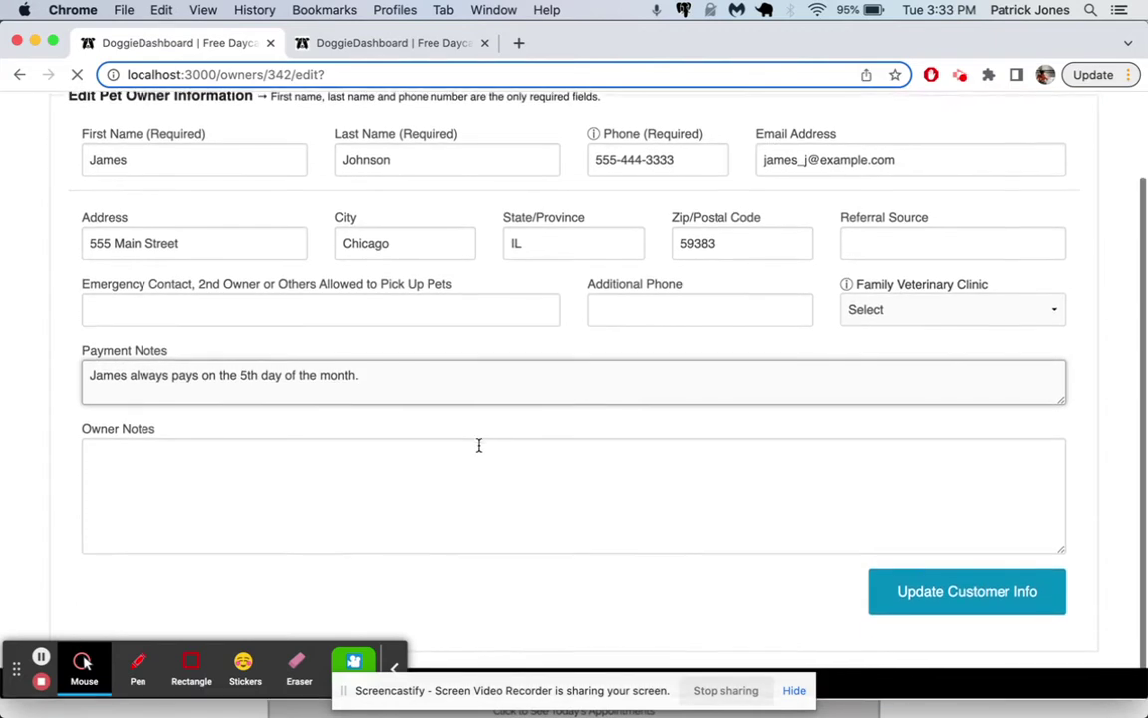
Step: Add the owner note "He's a great guy!", save the customer info, and dismiss the banner
{"action": "left_click", "coordinate": [387, 468]}
{"action": "type", "text": "He's "}
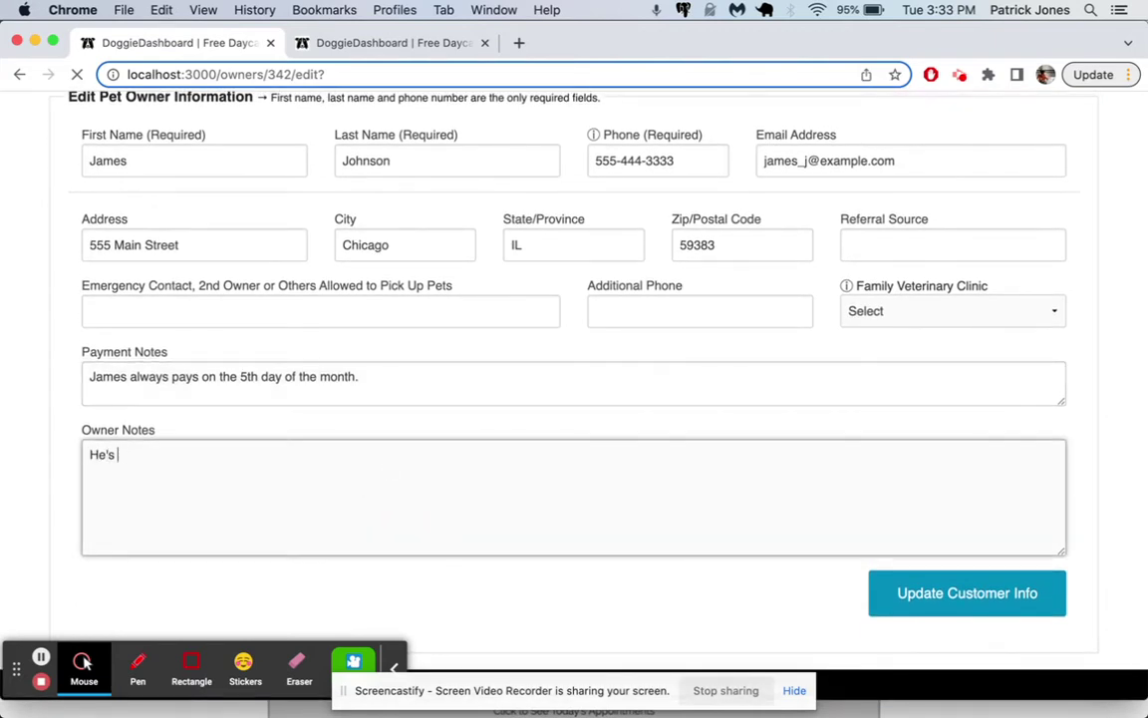
{"action": "type", "text": "a great guy!"}
{"action": "left_click", "coordinate": [966, 592]}
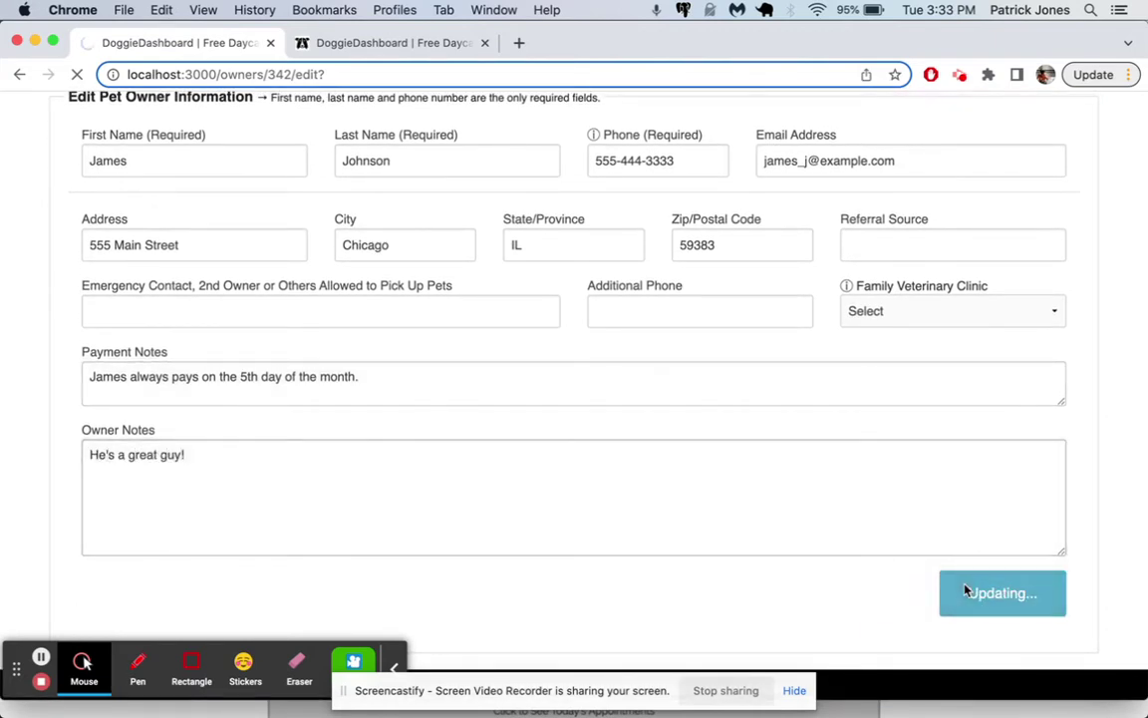
{"action": "left_click", "coordinate": [1011, 159]}
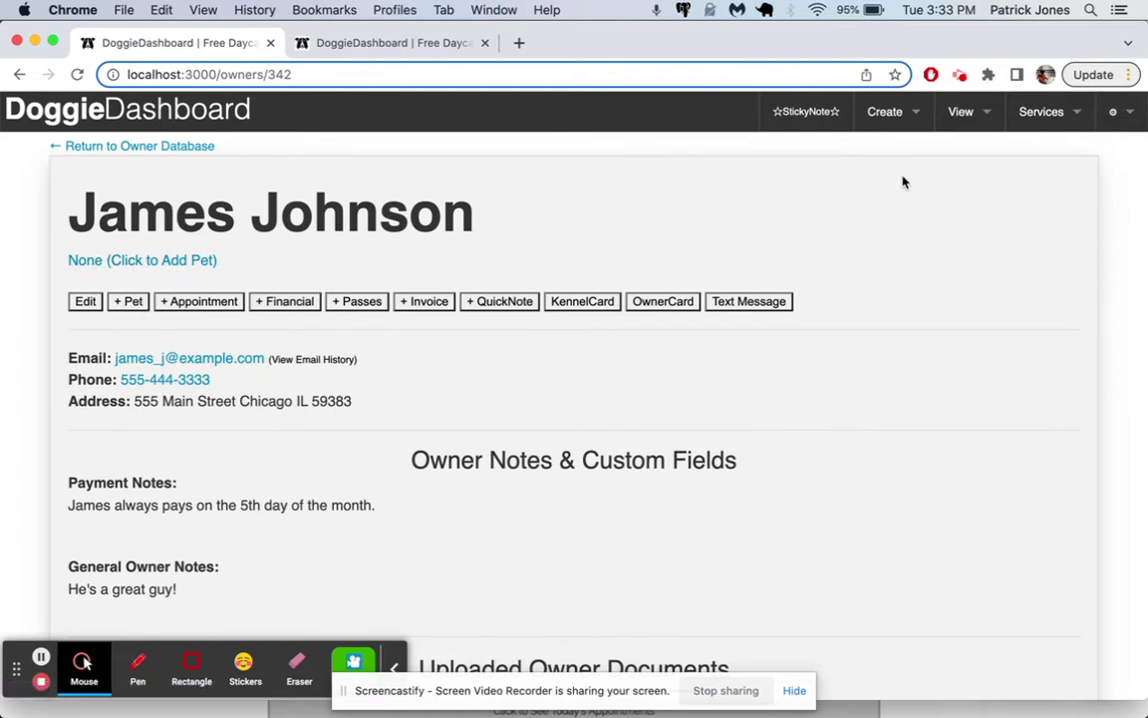
Step: Start a new pet record with the existing client as the pet owner
{"action": "left_click", "coordinate": [902, 118]}
{"action": "mouse_move", "coordinate": [892, 156]}
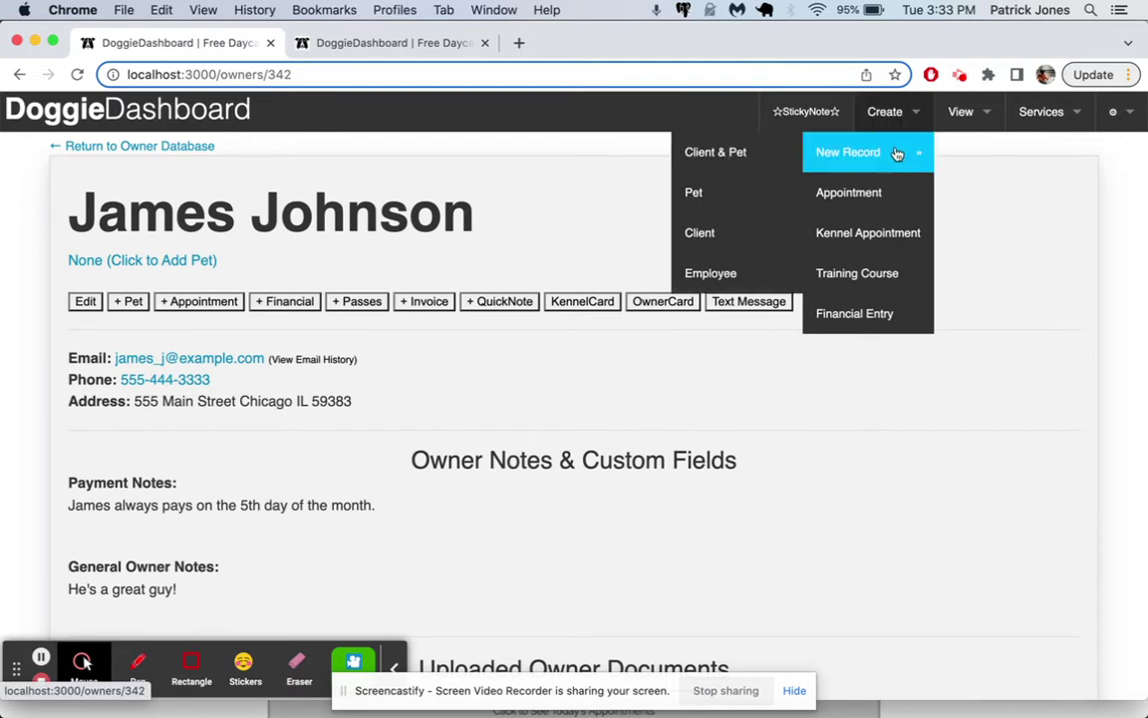
{"action": "left_click", "coordinate": [737, 194]}
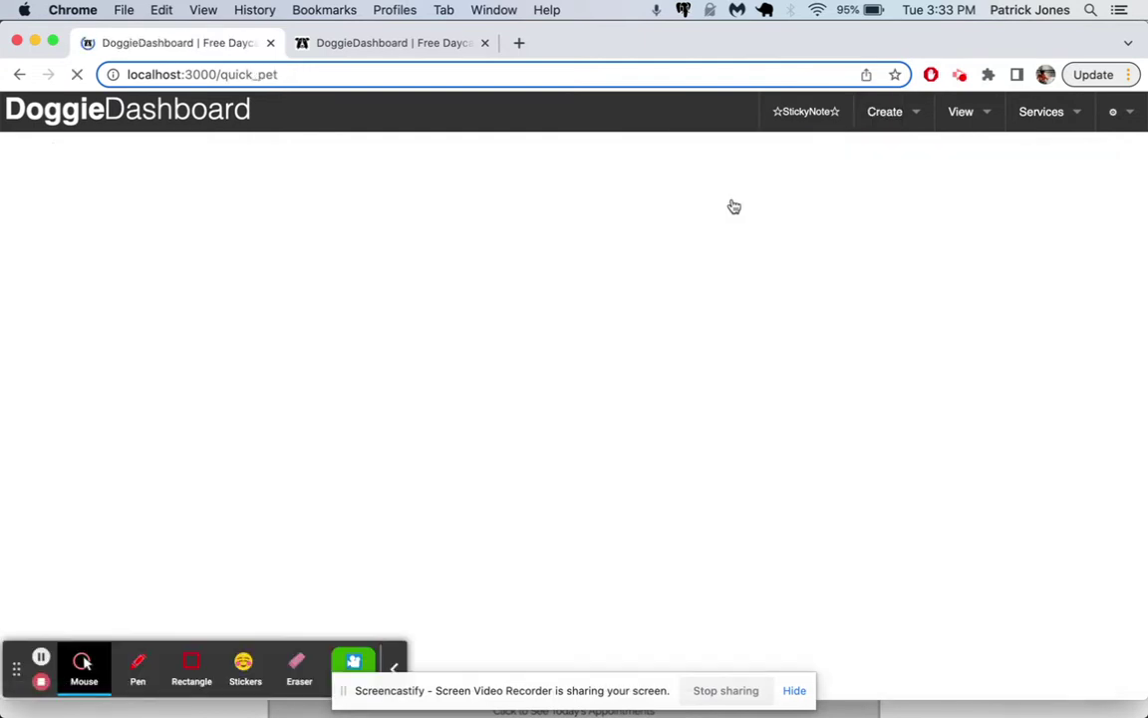
{"action": "left_click", "coordinate": [333, 294]}
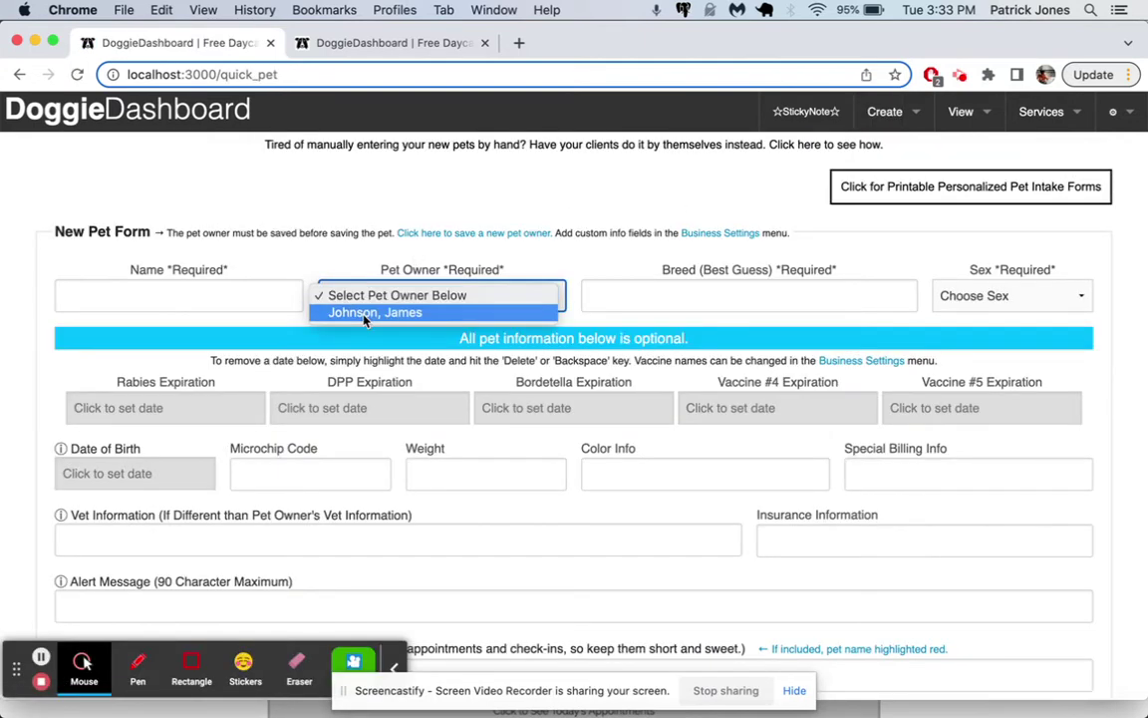
{"action": "left_click", "coordinate": [365, 313]}
Step: Enter the pet name Greta, breed Cocker Spaniel, and sex Spayed Female
{"action": "left_click", "coordinate": [258, 301]}
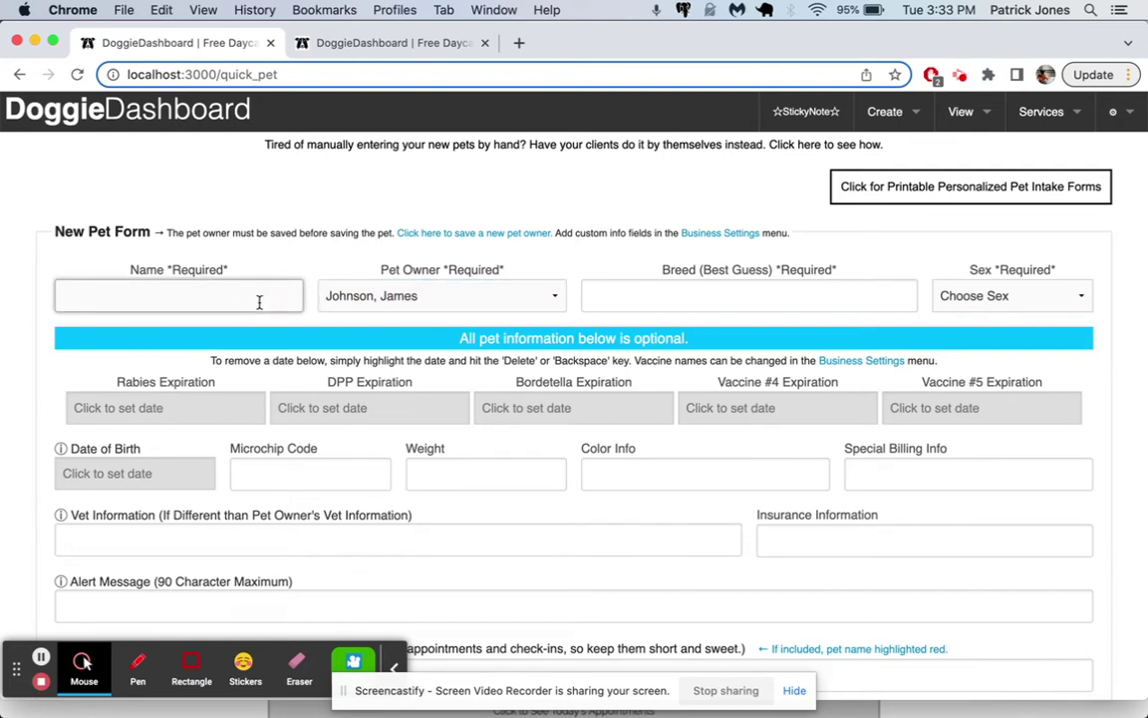
{"action": "type", "text": "G"}
{"action": "key", "text": "Tab"}
{"action": "key", "text": "Tab"}
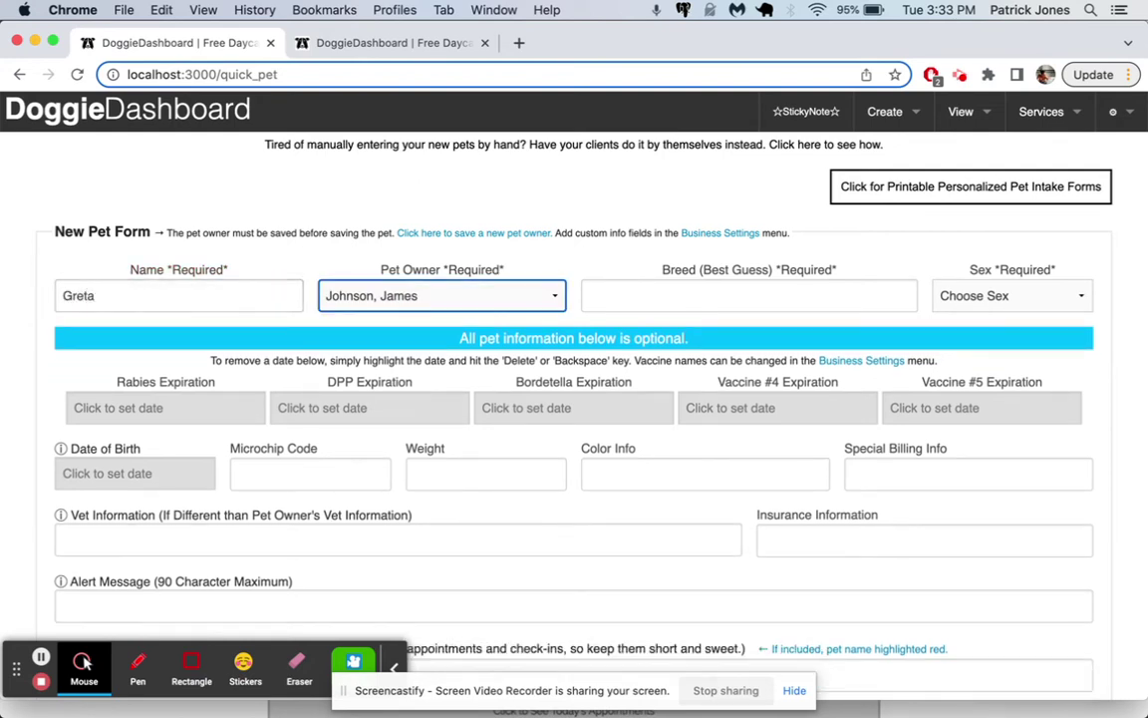
{"action": "type", "text": "CO"}
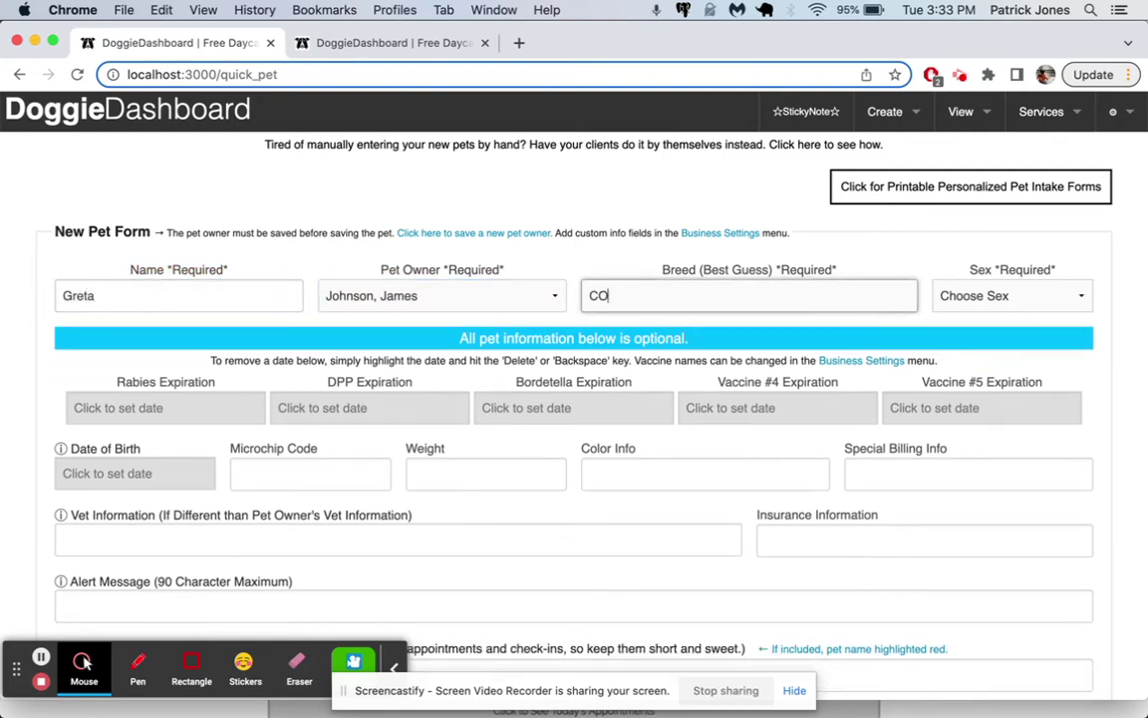
{"action": "type", "text": "cker Spane"}
{"action": "type", "text": "el"}
{"action": "key", "text": "Tab"}
{"action": "left_click", "coordinate": [1047, 295]}
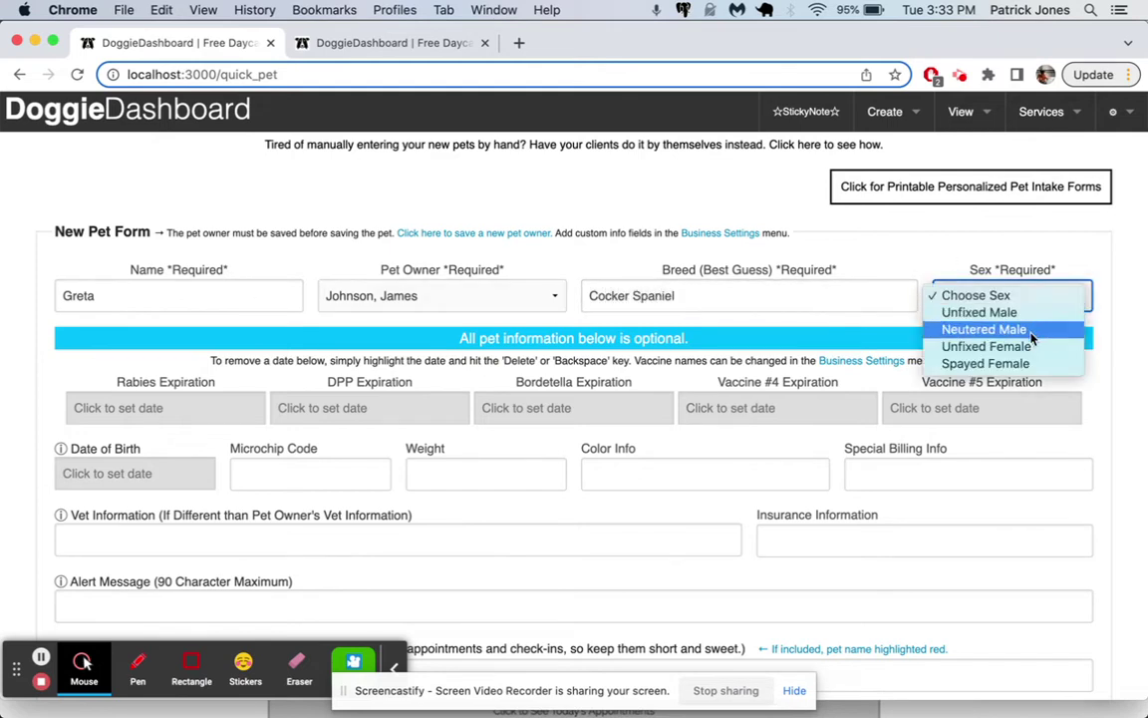
{"action": "left_click", "coordinate": [1017, 363]}
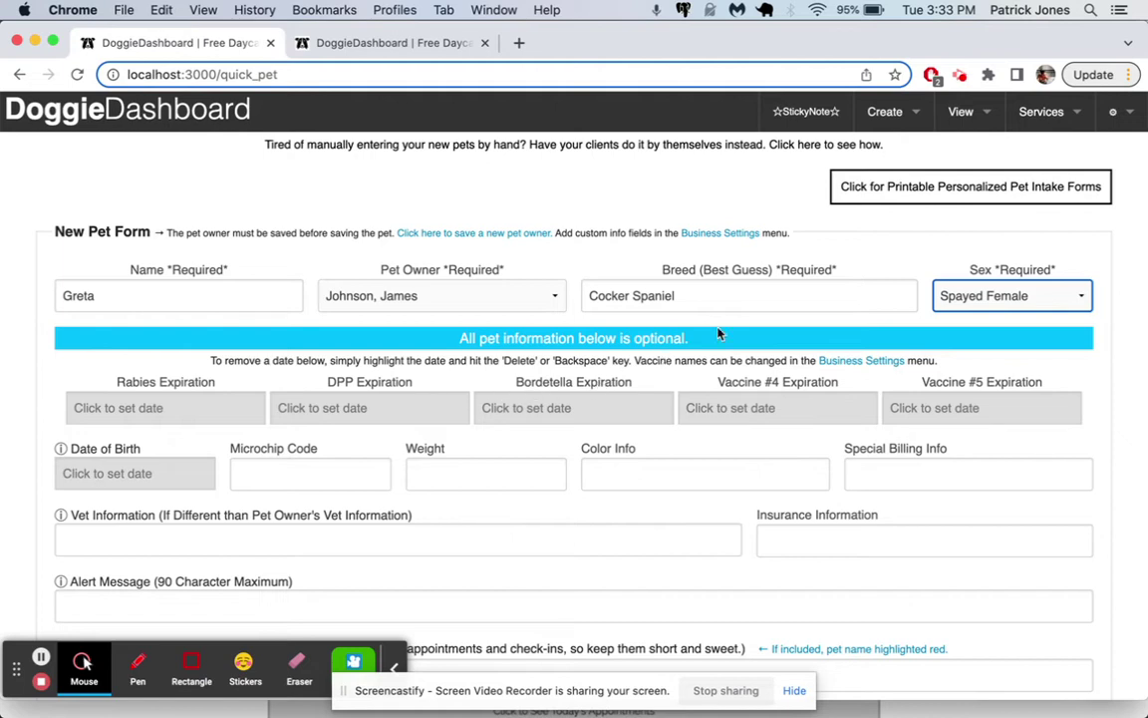
Step: Open Account Settings in a new tab and expand the Pet Vaccine Names section
{"action": "left_click", "coordinate": [1112, 111]}
{"action": "mouse_move", "coordinate": [1060, 152]}
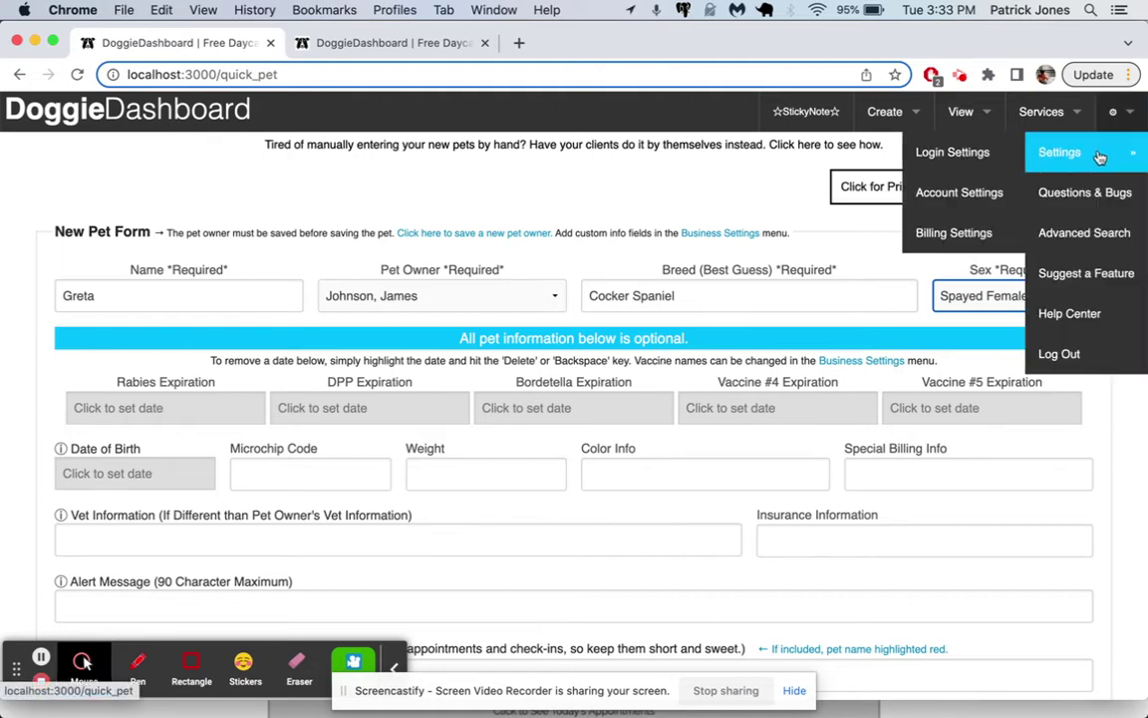
{"action": "left_click", "coordinate": [980, 199]}
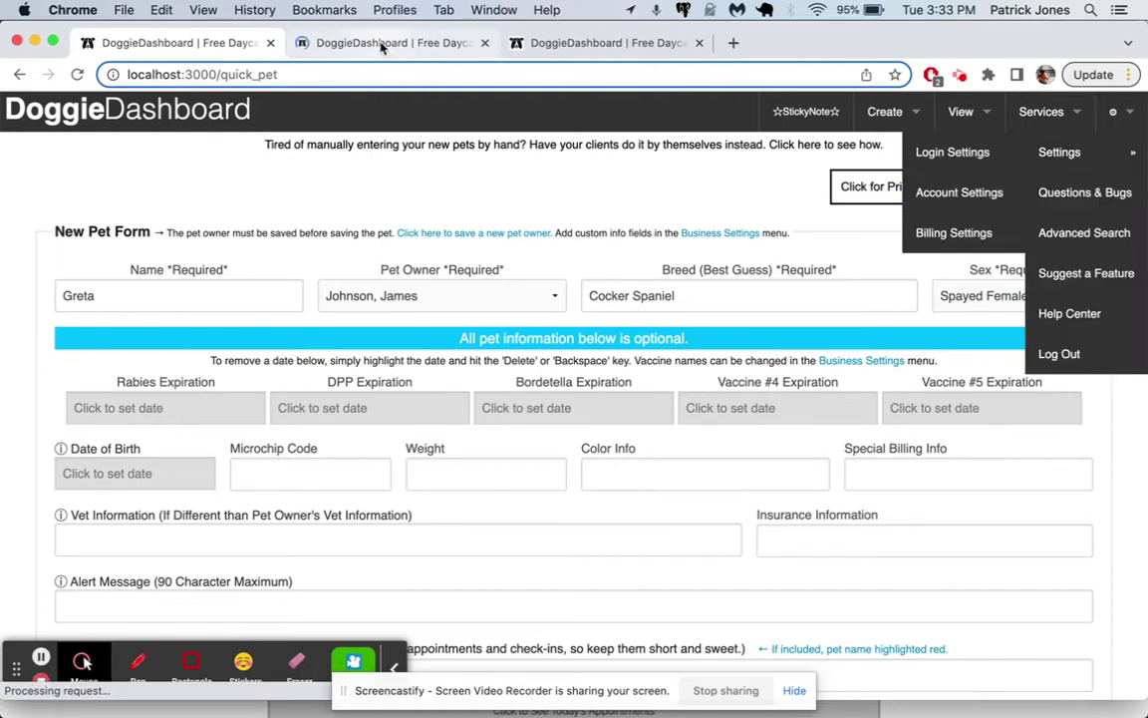
{"action": "left_click", "coordinate": [382, 45]}
{"action": "scroll", "coordinate": [484, 287], "scroll_direction": "down", "scroll_amount": 3}
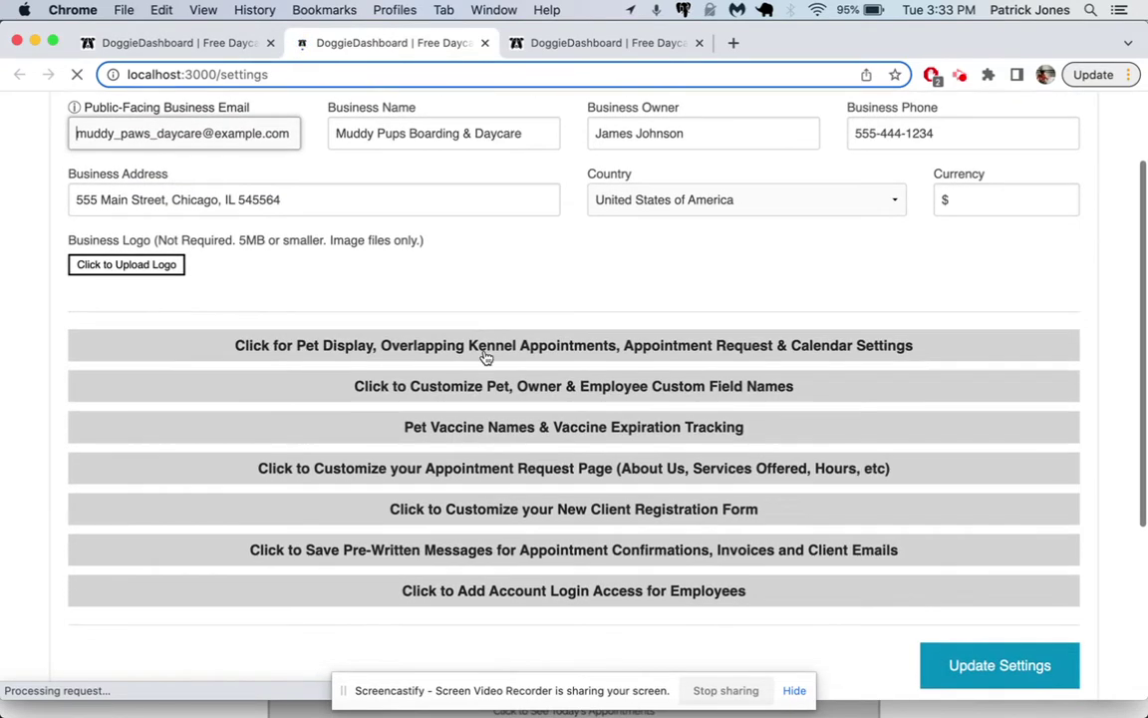
{"action": "left_click", "coordinate": [594, 428]}
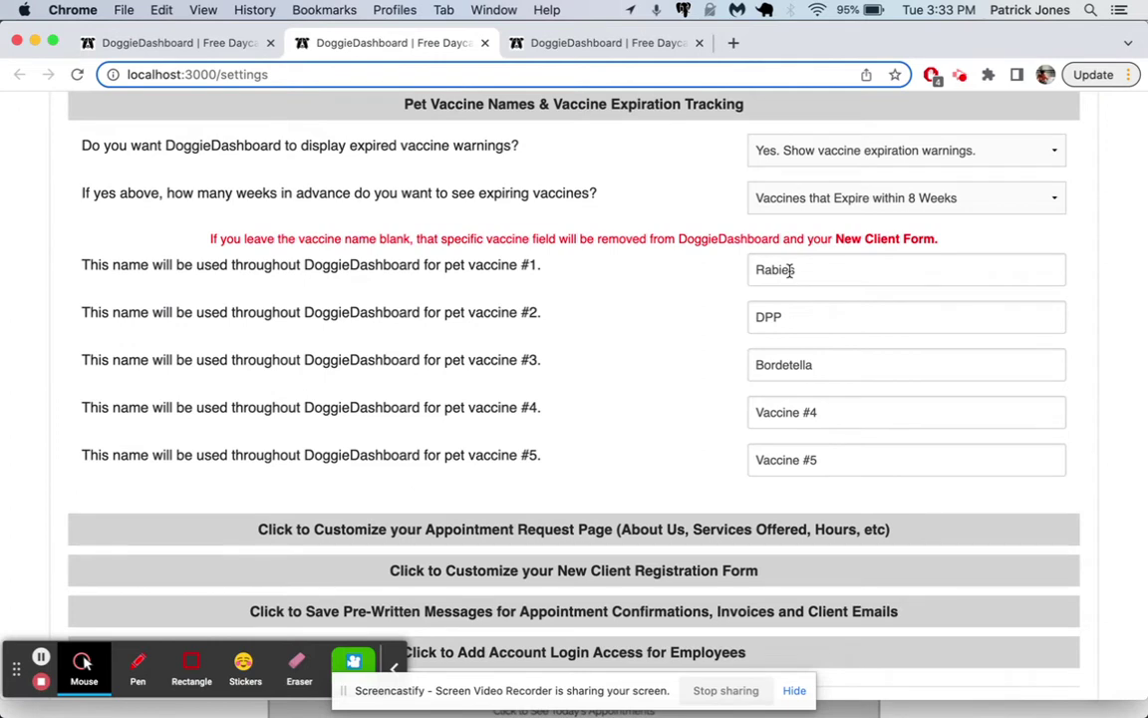
Step: Rename vaccine #4 to Fleas & Ticks, clear vaccine #5, and update the settings
{"action": "double_click", "coordinate": [787, 270]}
{"action": "double_click", "coordinate": [787, 317]}
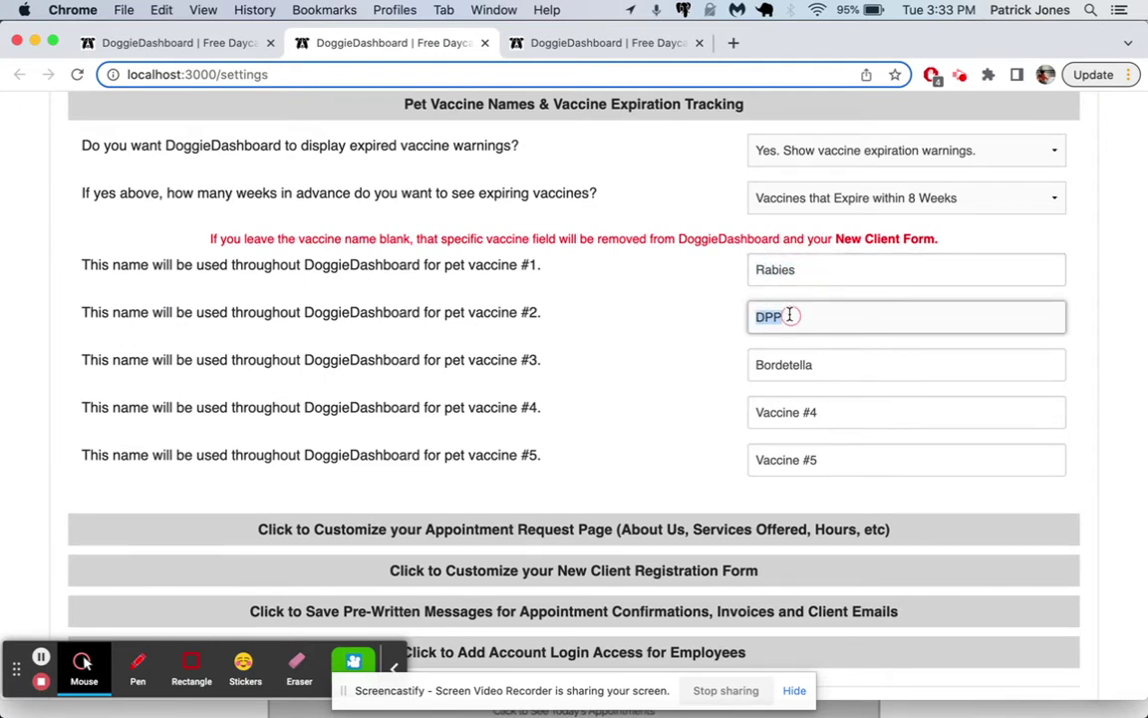
{"action": "triple_click", "coordinate": [801, 412]}
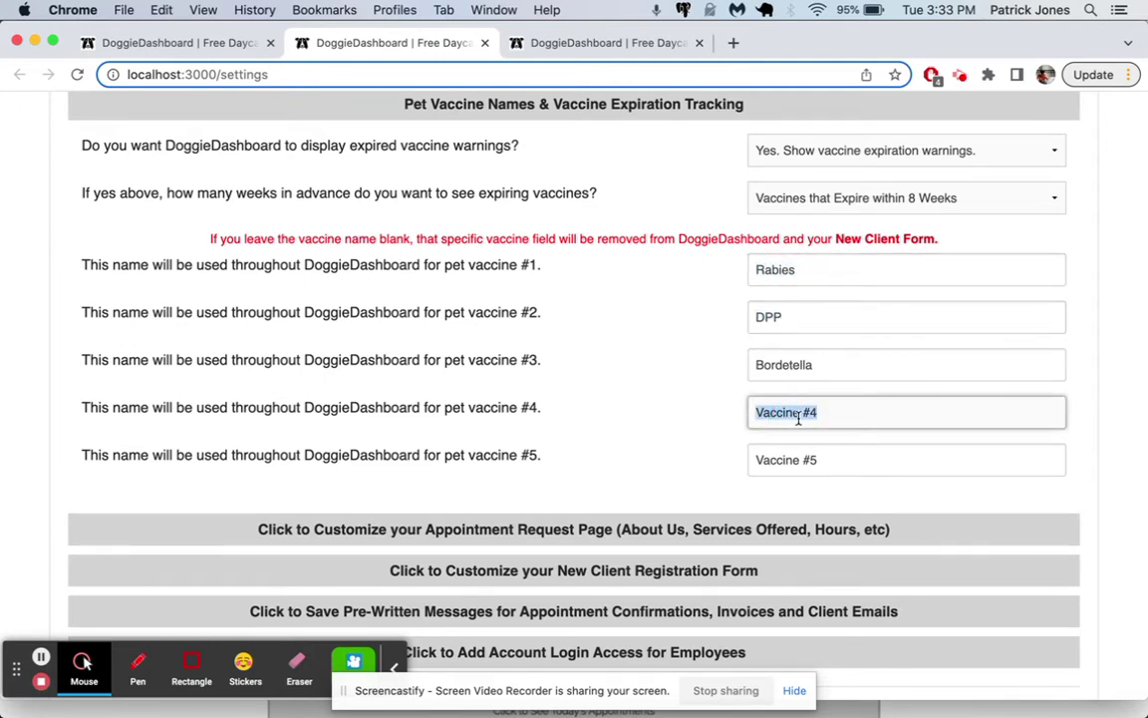
{"action": "type", "text": "Fleas & Ticks"}
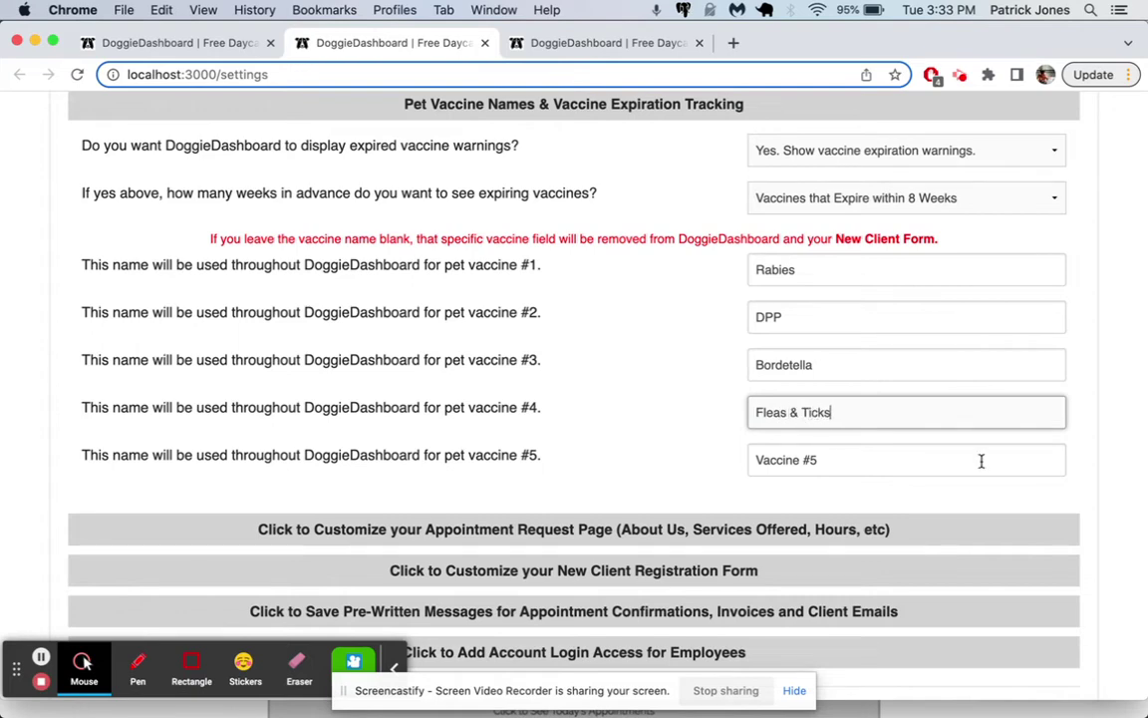
{"action": "scroll", "coordinate": [981, 461], "scroll_direction": "down", "scroll_amount": 5}
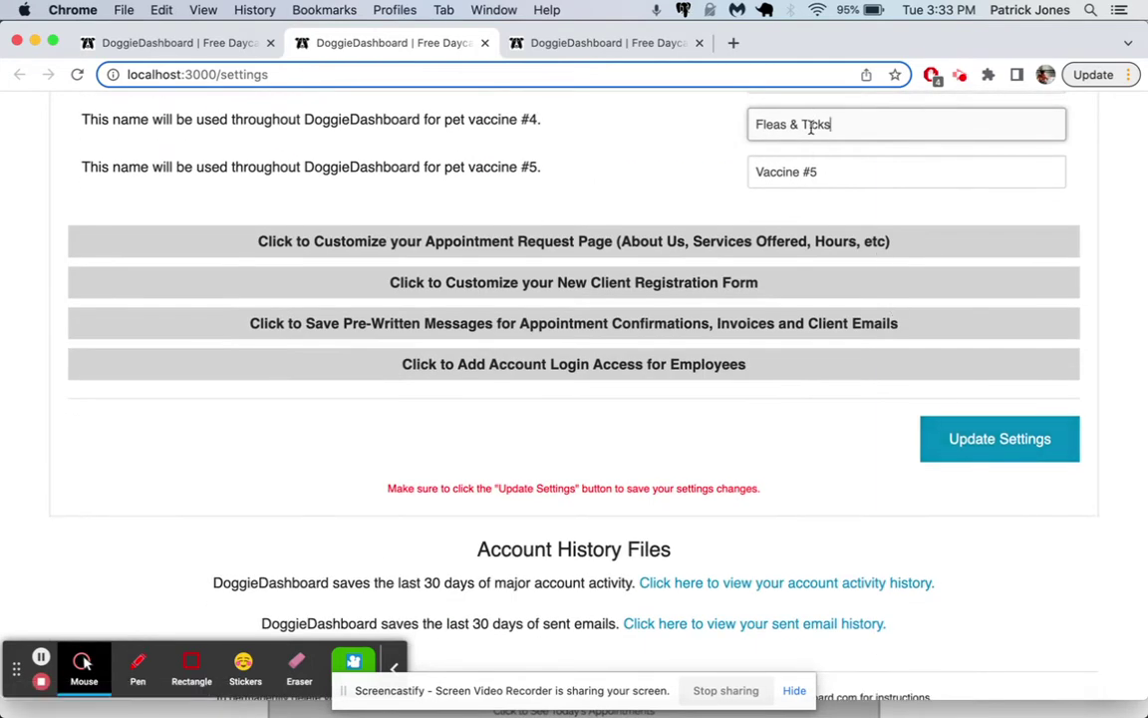
{"action": "triple_click", "coordinate": [821, 175]}
{"action": "key", "text": "BackSpace"}
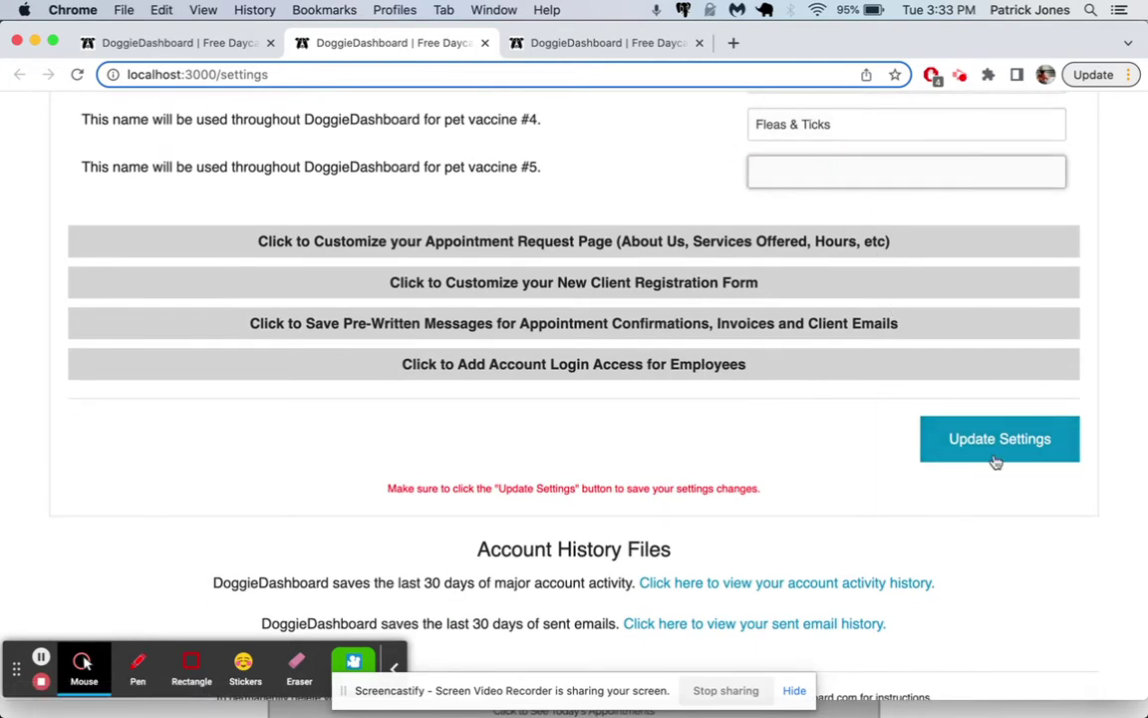
{"action": "left_click", "coordinate": [996, 461]}
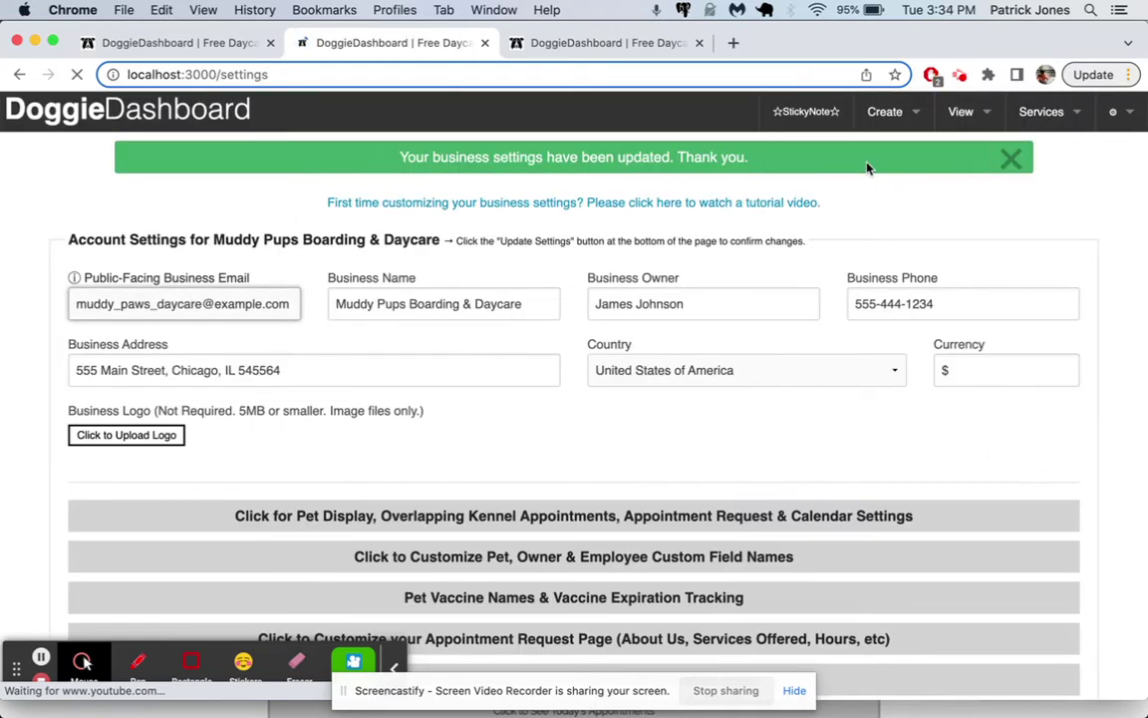
Step: Return to the New Pet Form tab and reload it to show Fleas & Ticks
{"action": "mouse_move", "coordinate": [938, 110]}
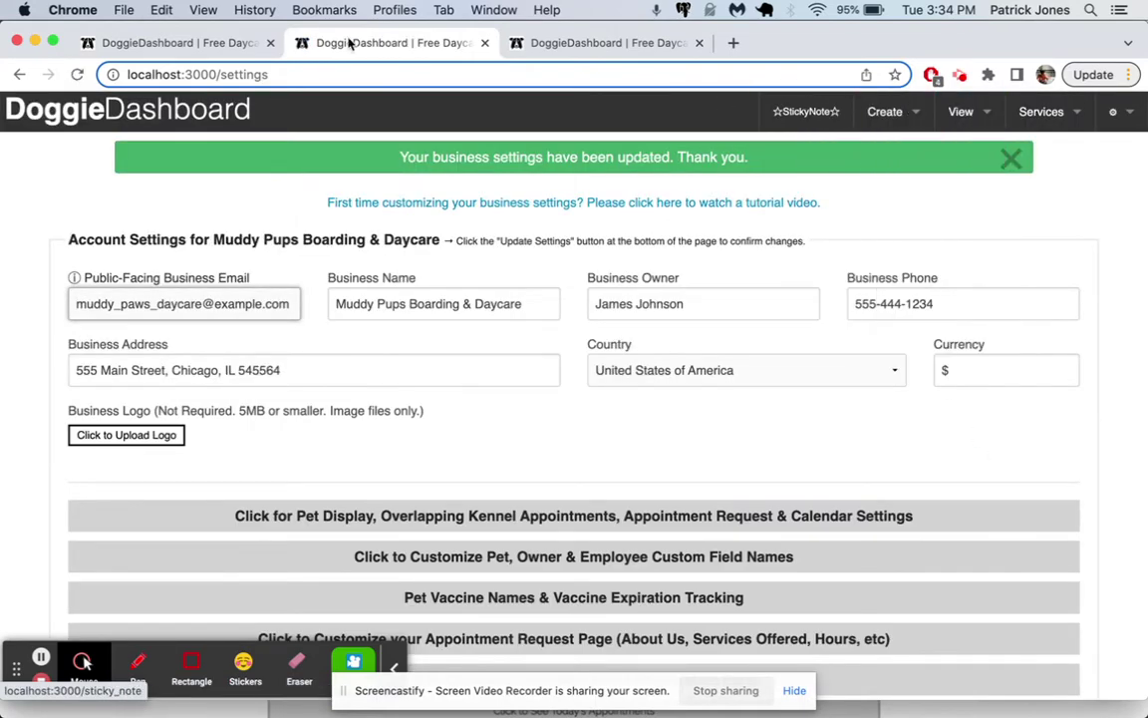
{"action": "left_click", "coordinate": [174, 42]}
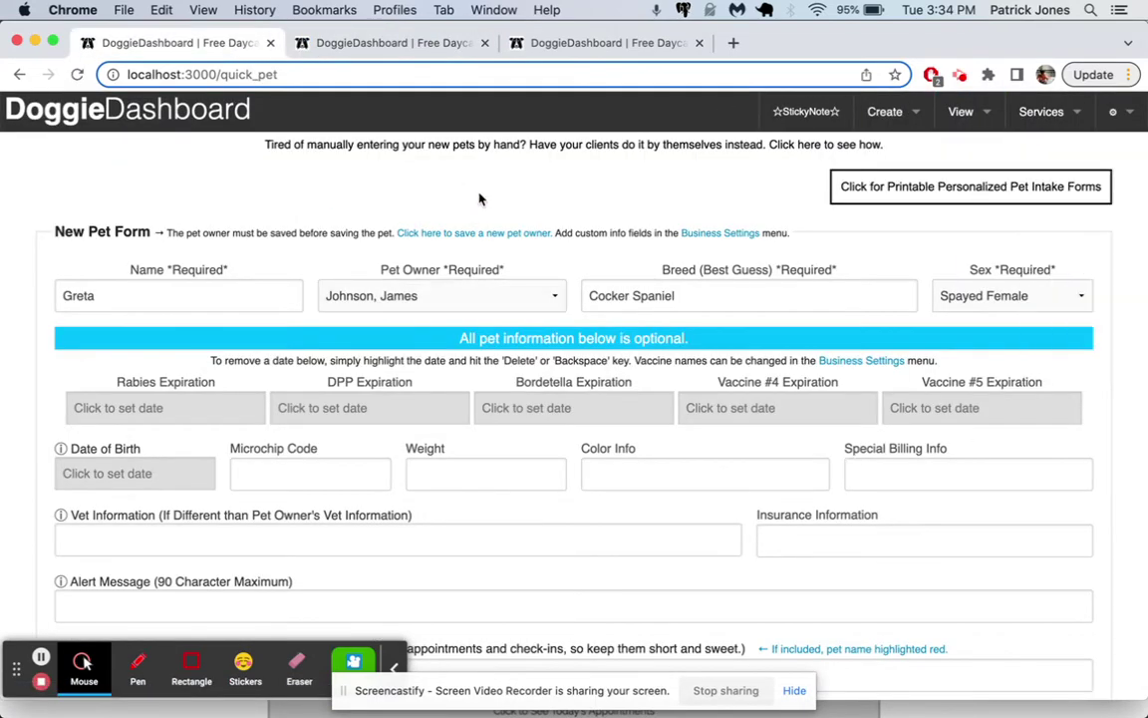
{"action": "key", "text": "super+r"}
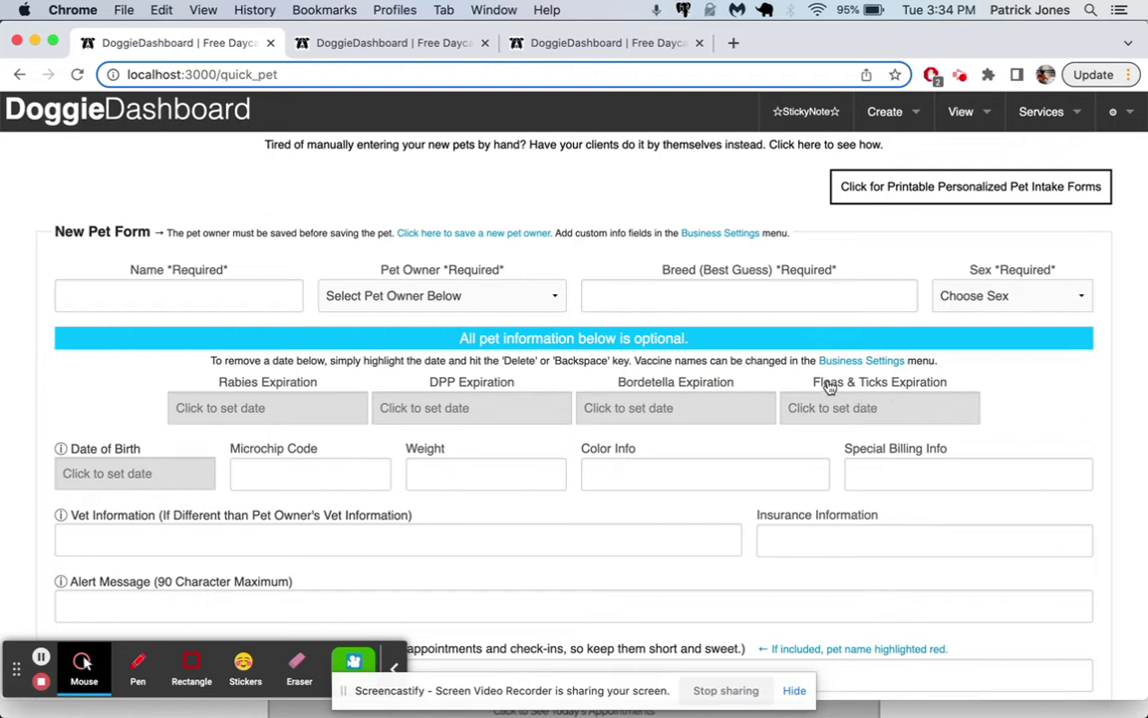
Step: Re-enter Greta with her owner, breed Cocker Spaniel, and sex Spayed Female
{"action": "left_click", "coordinate": [220, 295]}
{"action": "type", "text": "Greta"}
{"action": "key", "text": "Tab"}
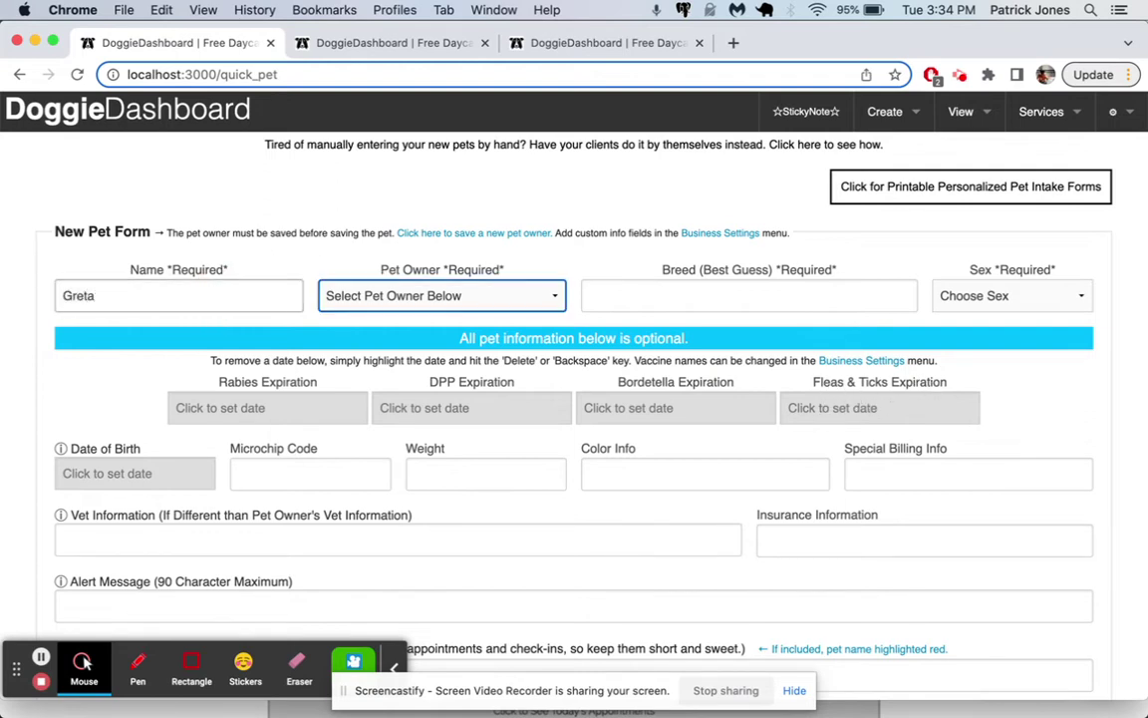
{"action": "key", "text": "space"}
{"action": "key", "text": "Return"}
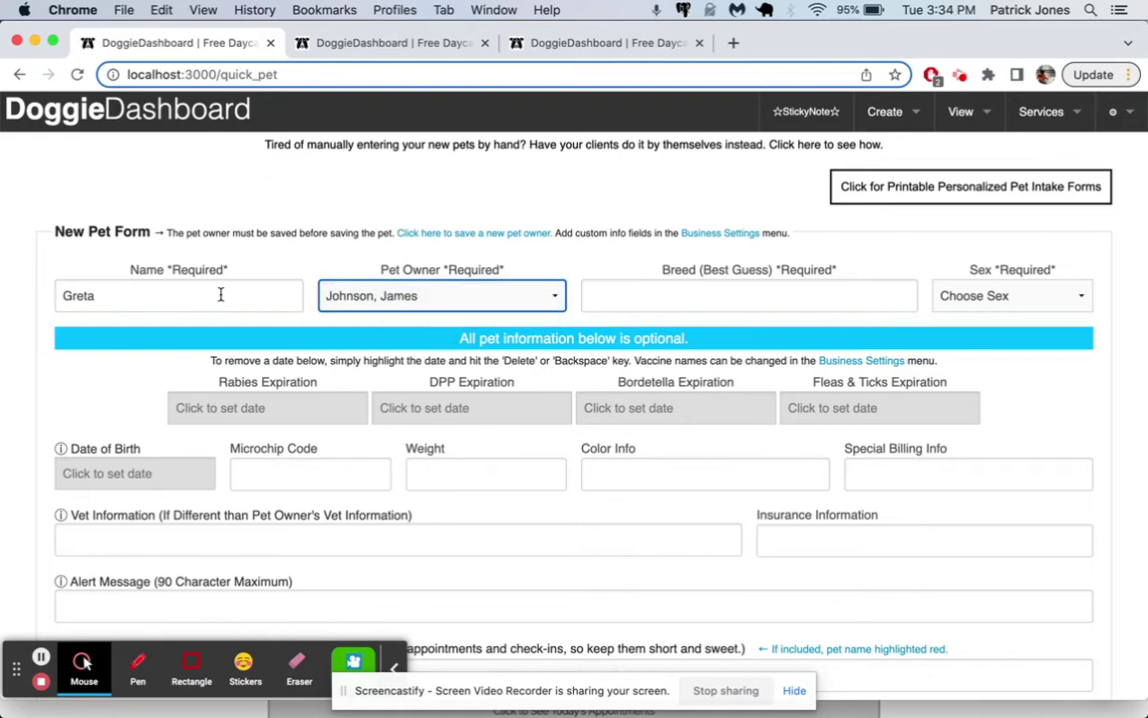
{"action": "key", "text": "Tab"}
{"action": "type", "text": "Cocker Span"}
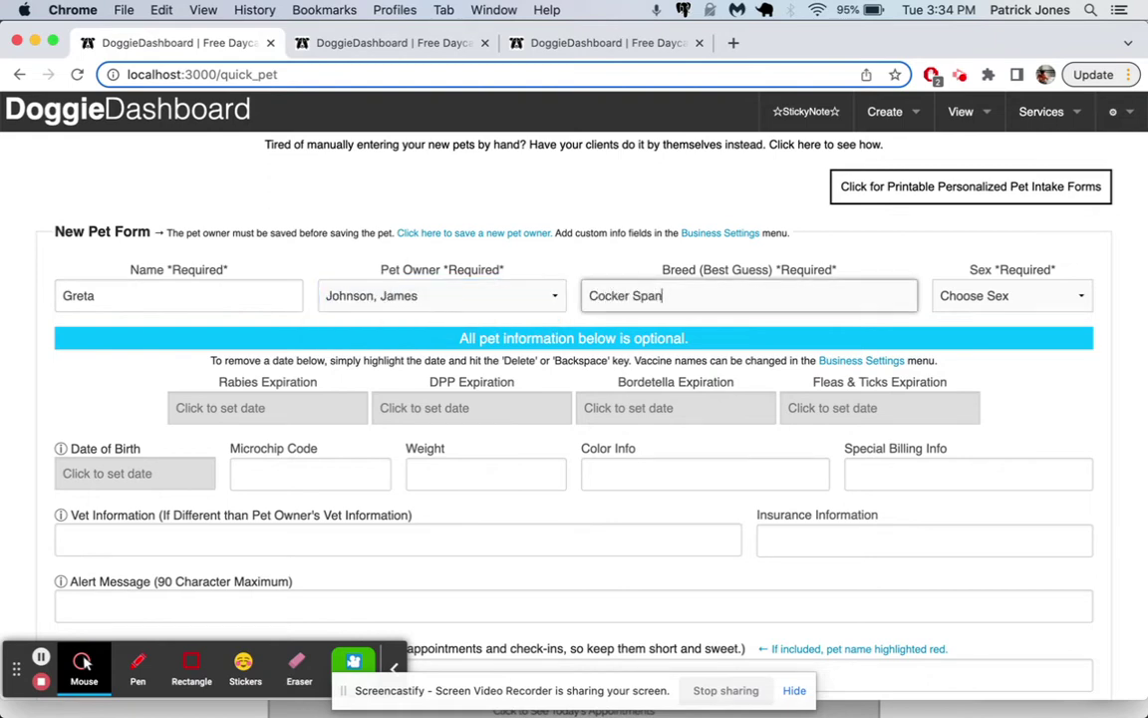
{"action": "type", "text": "iel"}
{"action": "key", "text": "Tab"}
{"action": "key", "text": "space"}
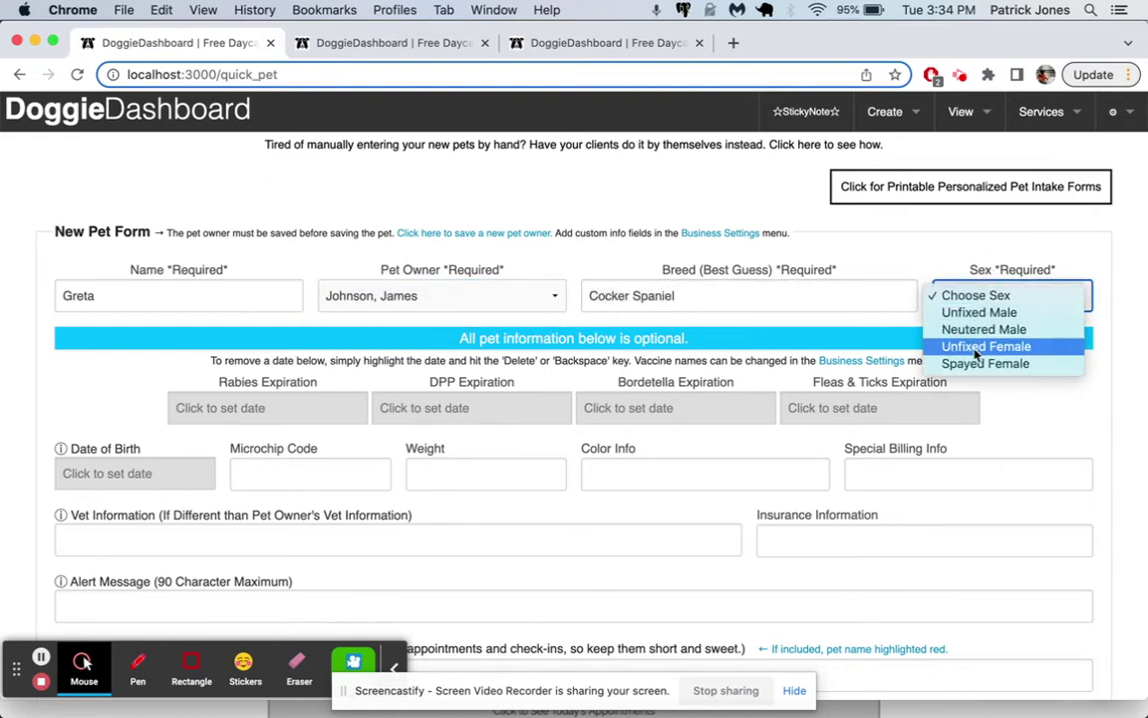
{"action": "key", "text": "Down"}
{"action": "key", "text": "Return"}
{"action": "scroll", "coordinate": [902, 376], "scroll_direction": "down", "scroll_amount": 3}
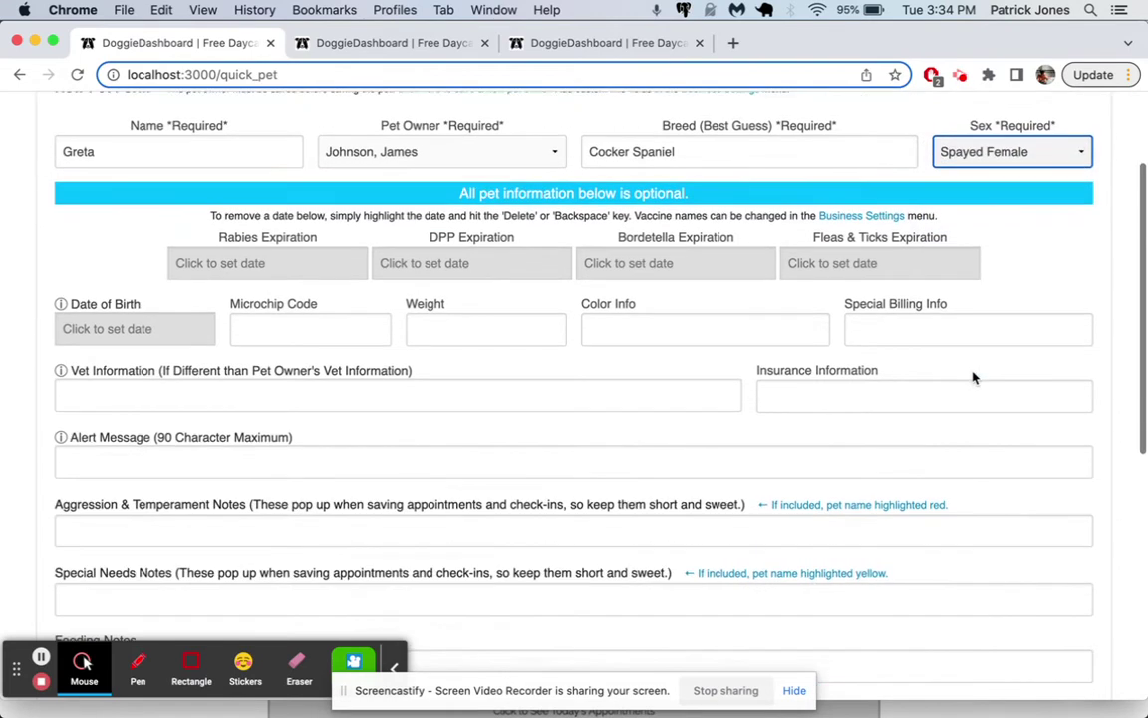
Step: Set Rabies expiry to Nov 29 2022, DPP to Nov 15 2022, Bordetella to Nov 1 2022
{"action": "left_click", "coordinate": [306, 264]}
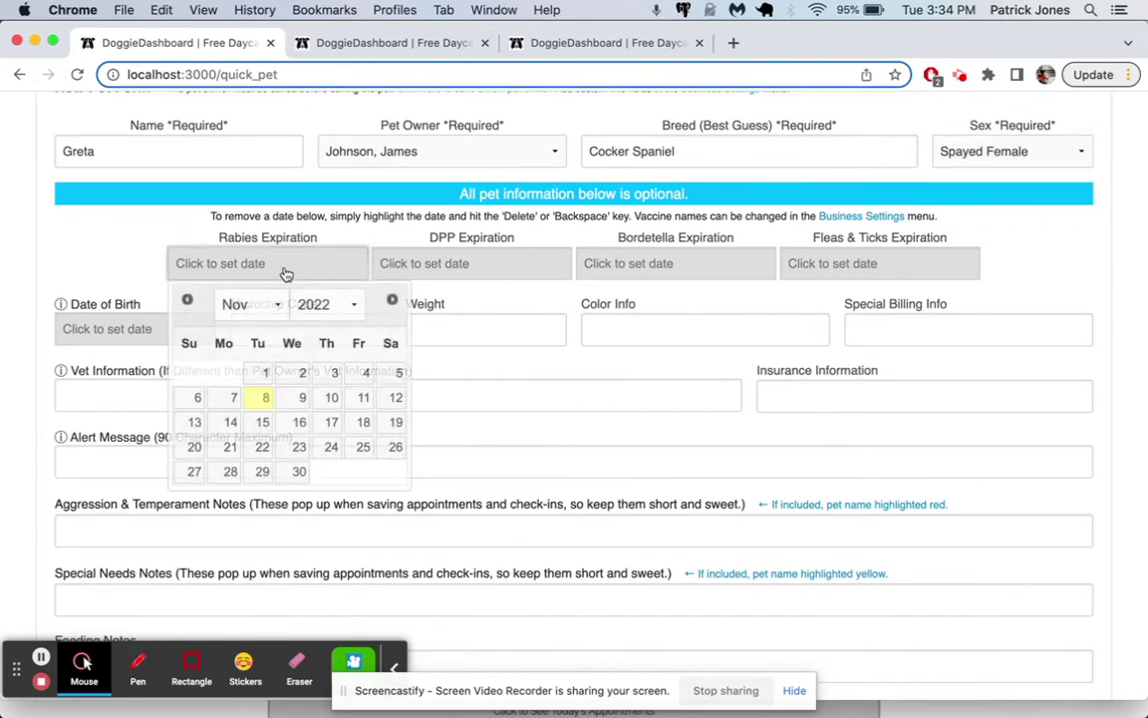
{"action": "left_click", "coordinate": [262, 473]}
{"action": "left_click", "coordinate": [424, 258]}
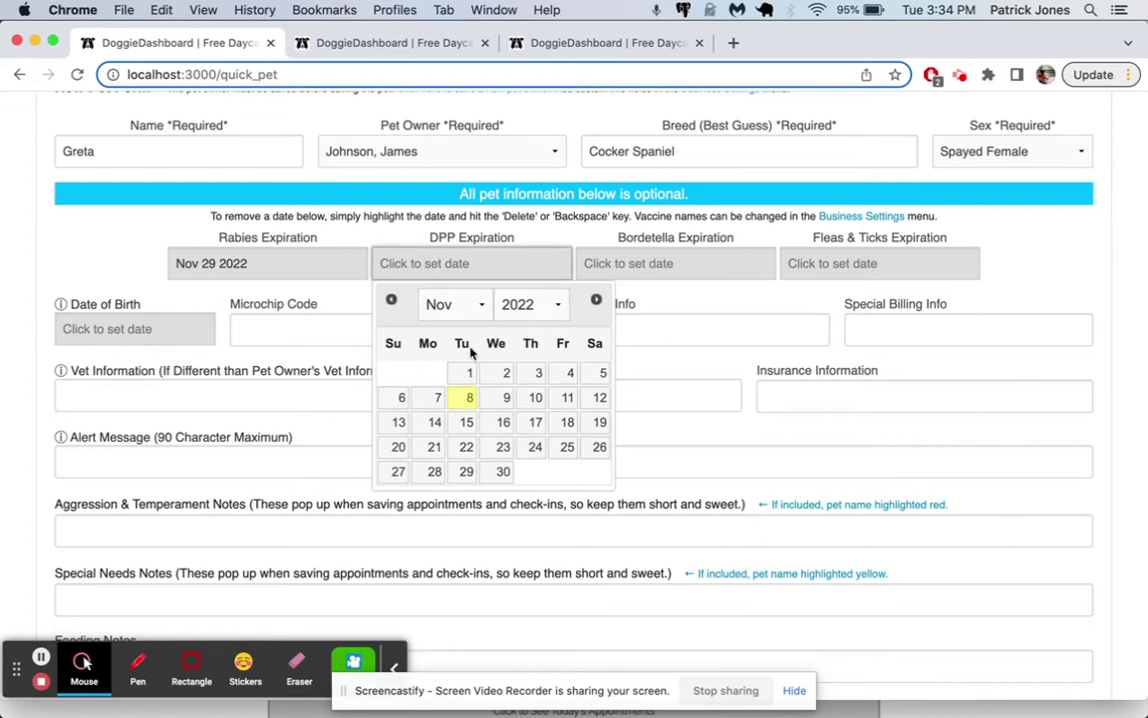
{"action": "left_click", "coordinate": [468, 423]}
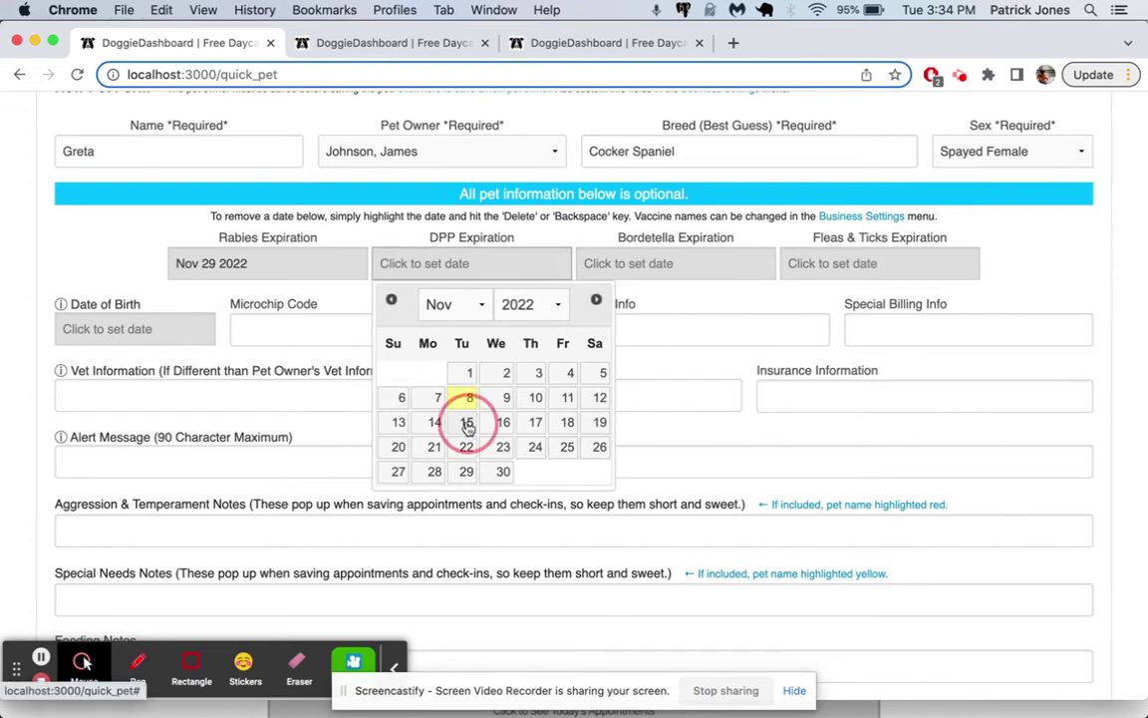
{"action": "left_click", "coordinate": [628, 265]}
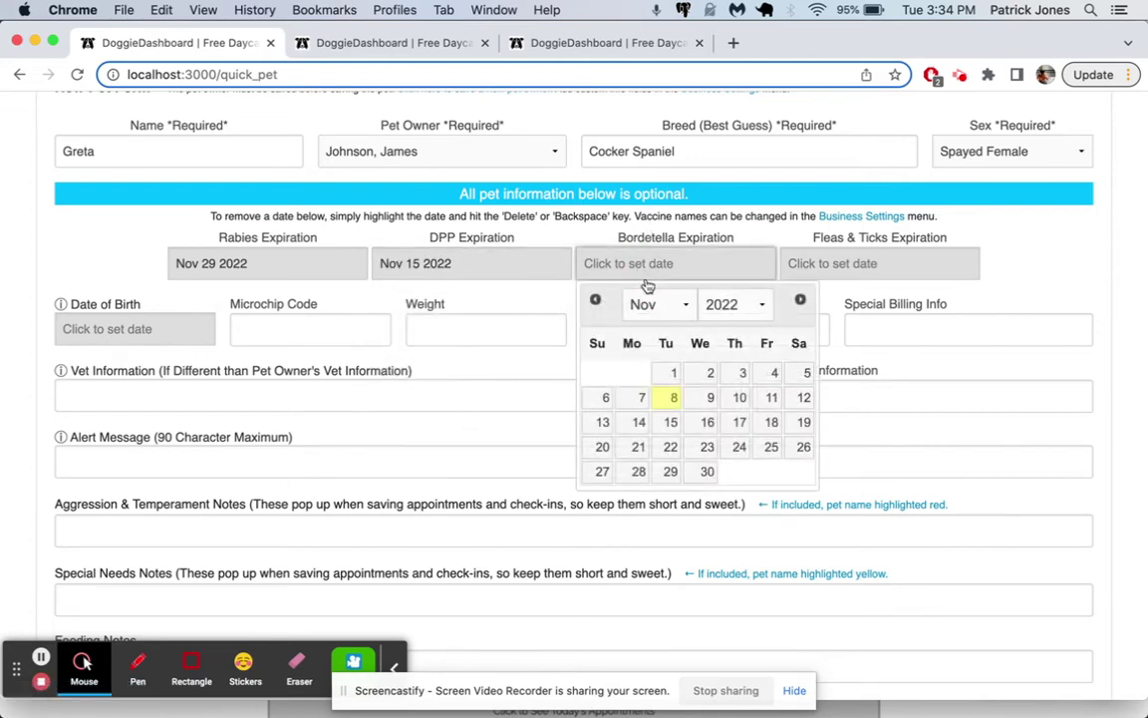
{"action": "left_click", "coordinate": [674, 373]}
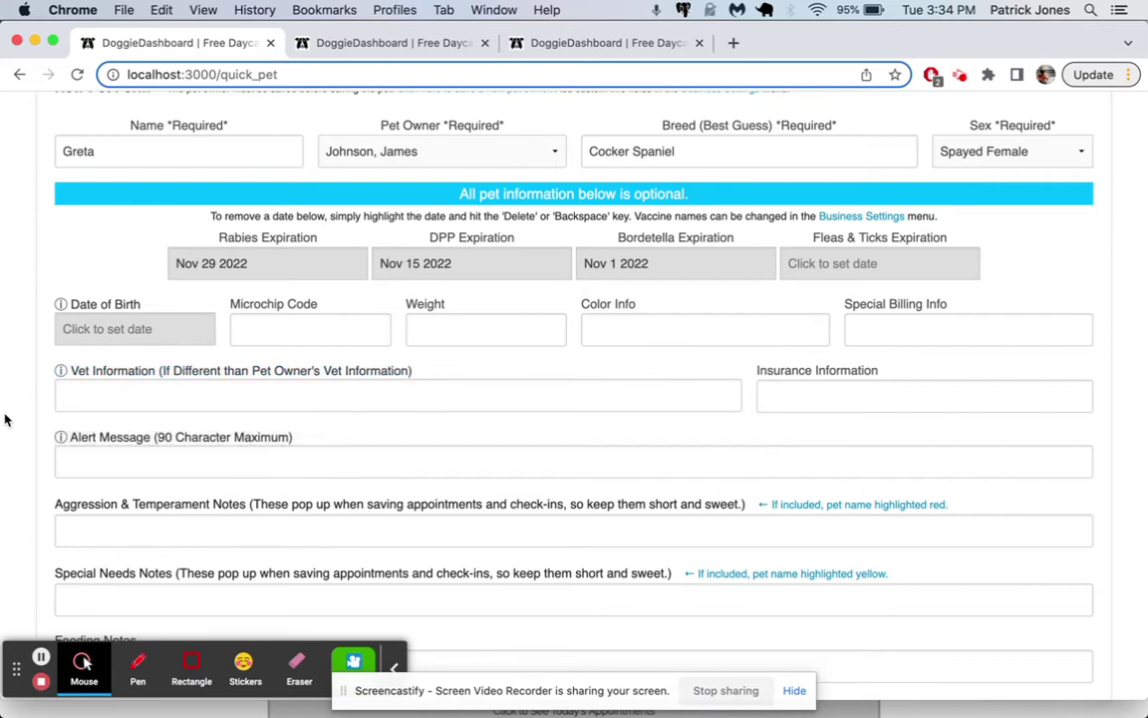
Step: Write Greta's alert message saying the owner, named by first name, needs to pay for his last appointment
{"action": "scroll", "coordinate": [8, 416], "scroll_direction": "down", "scroll_amount": 3}
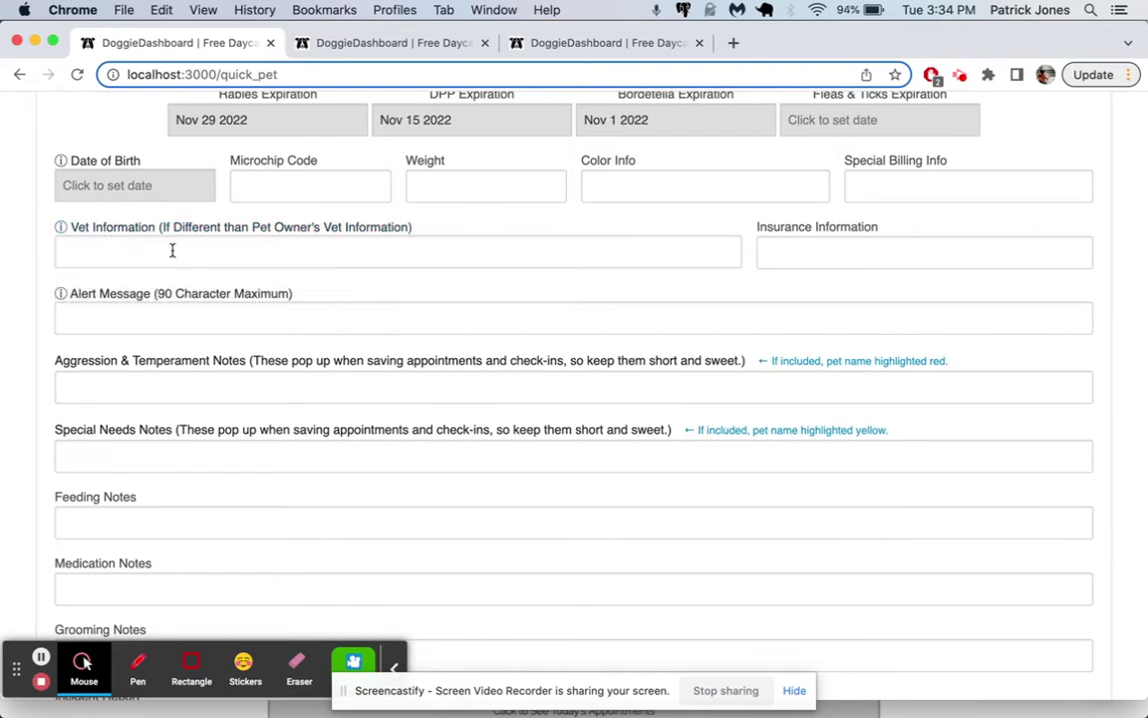
{"action": "mouse_move", "coordinate": [348, 223]}
{"action": "left_click", "coordinate": [105, 312]}
{"action": "type", "text": "He"}
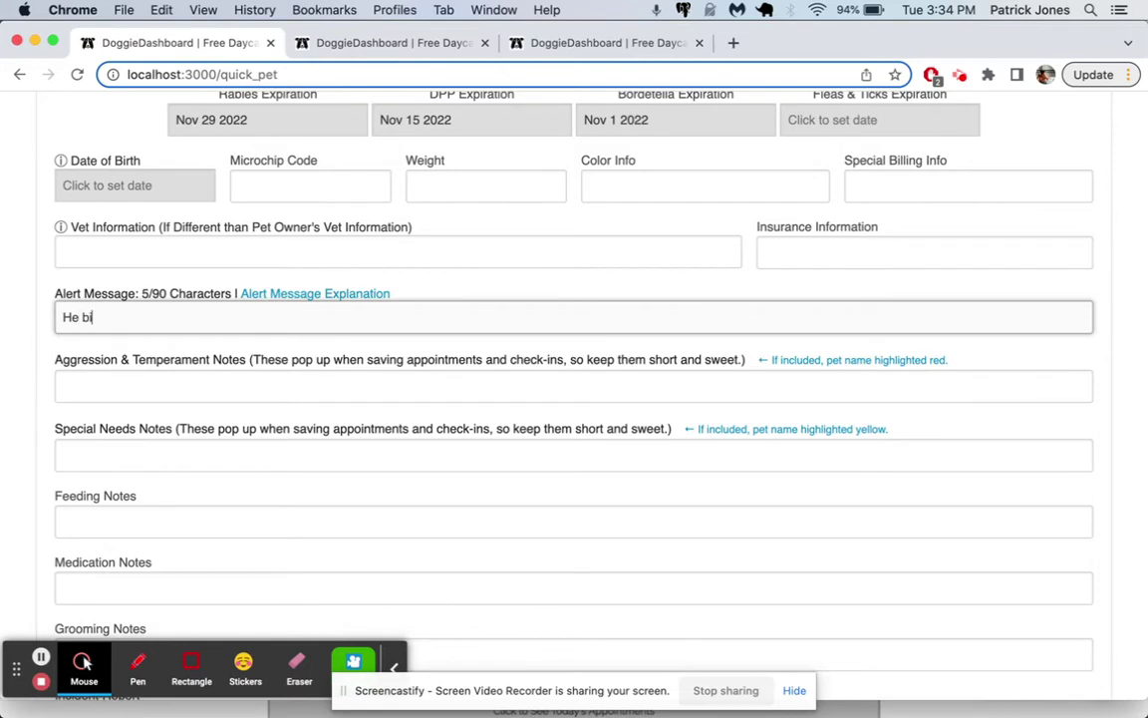
{"action": "type", "text": " needs to pay for t"}
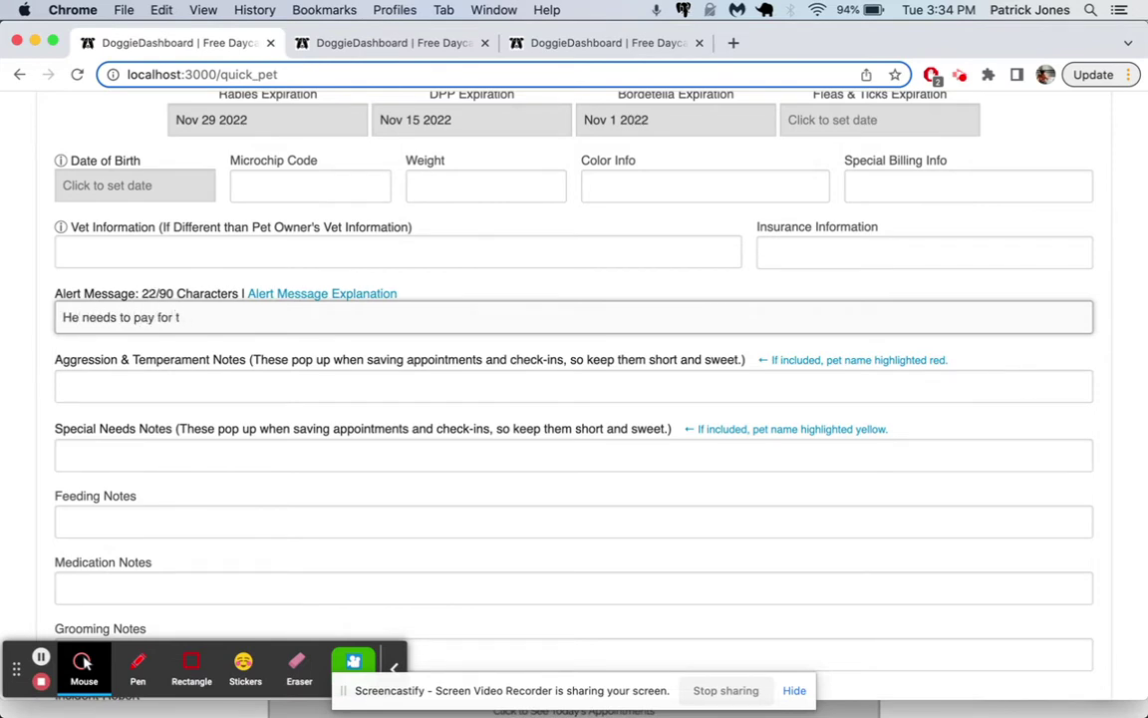
{"action": "type", "text": "hislast appointment."}
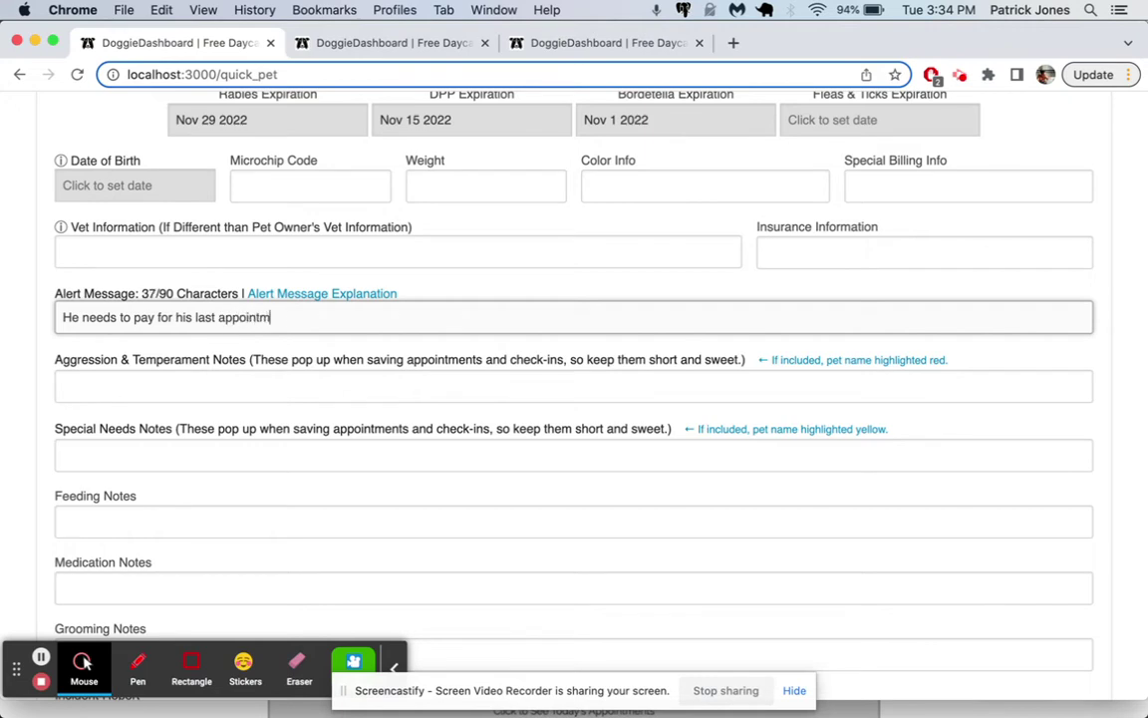
{"action": "key", "text": "super+Left"}
{"action": "key", "text": "BackSpace"}
{"action": "key", "text": "BackSpace"}
{"action": "key", "text": "BackSpace"}
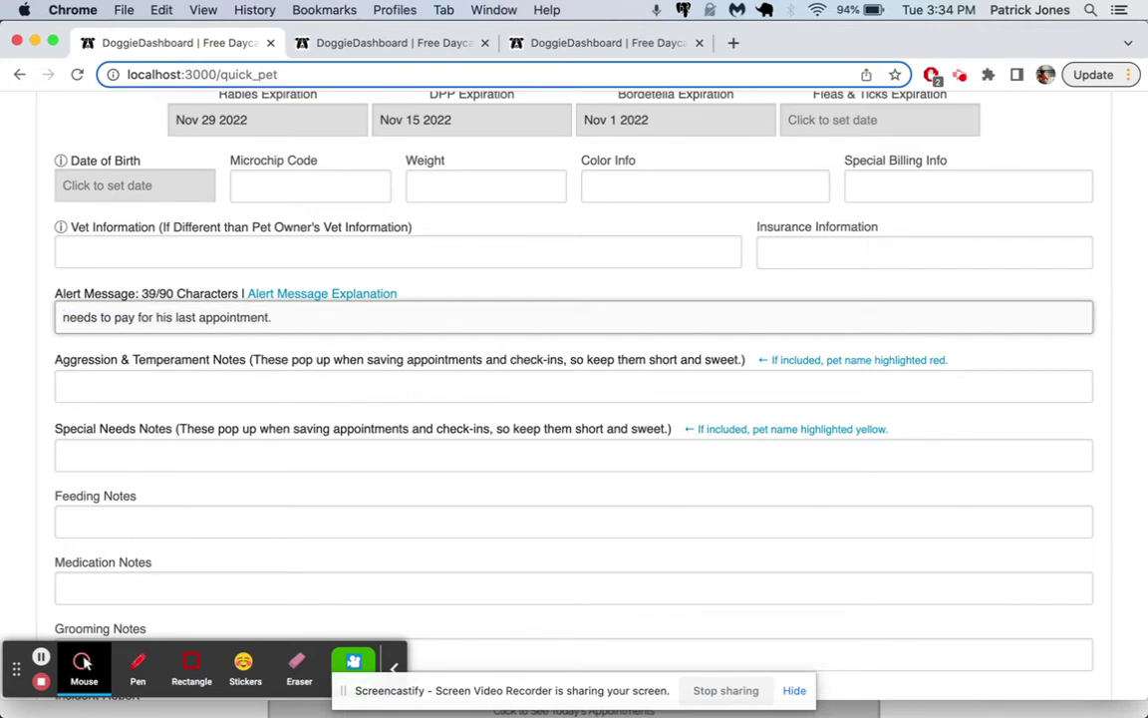
{"action": "type", "text": "The own jame"}
{"action": "key", "text": "BackSpace"}
{"action": "key", "text": "BackSpace"}
{"action": "key", "text": "BackSpace"}
{"action": "key", "text": "BackSpace"}
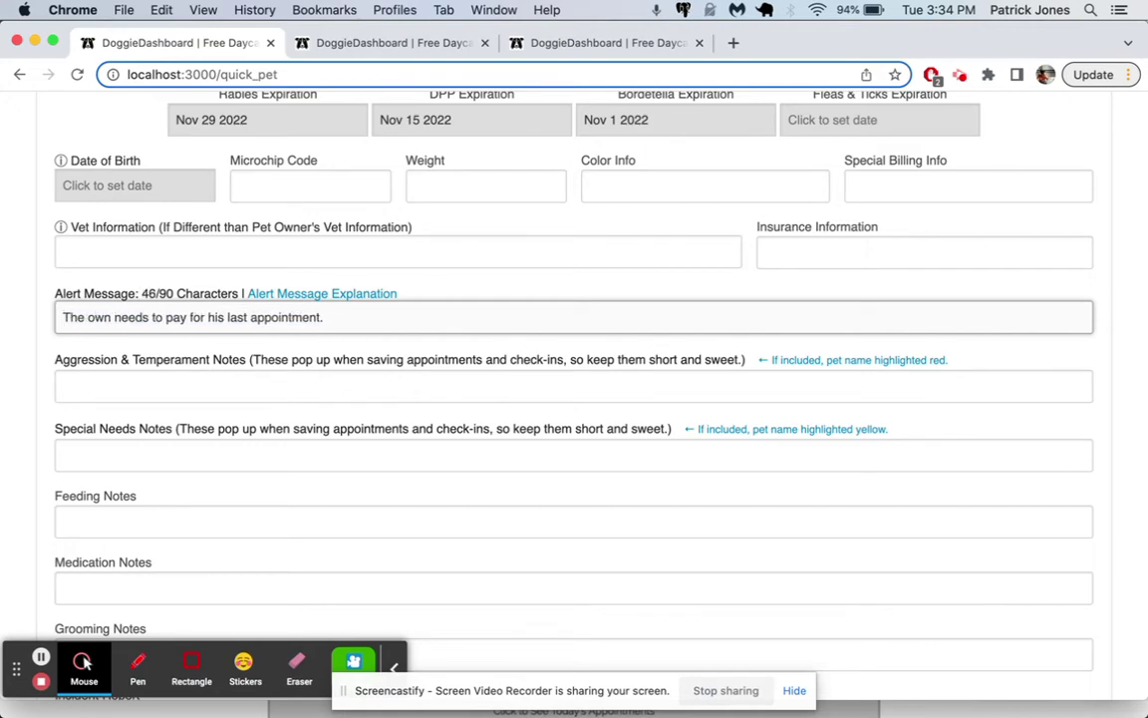
{"action": "type", "text": "James "}
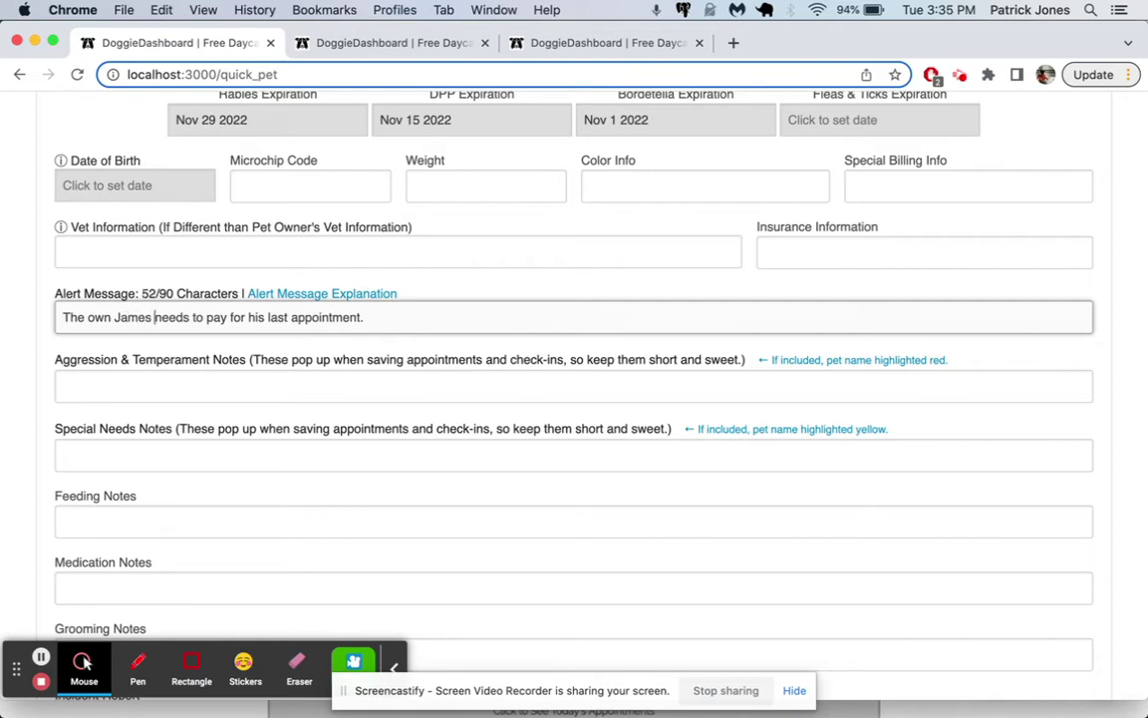
{"action": "type", "text": "er"}
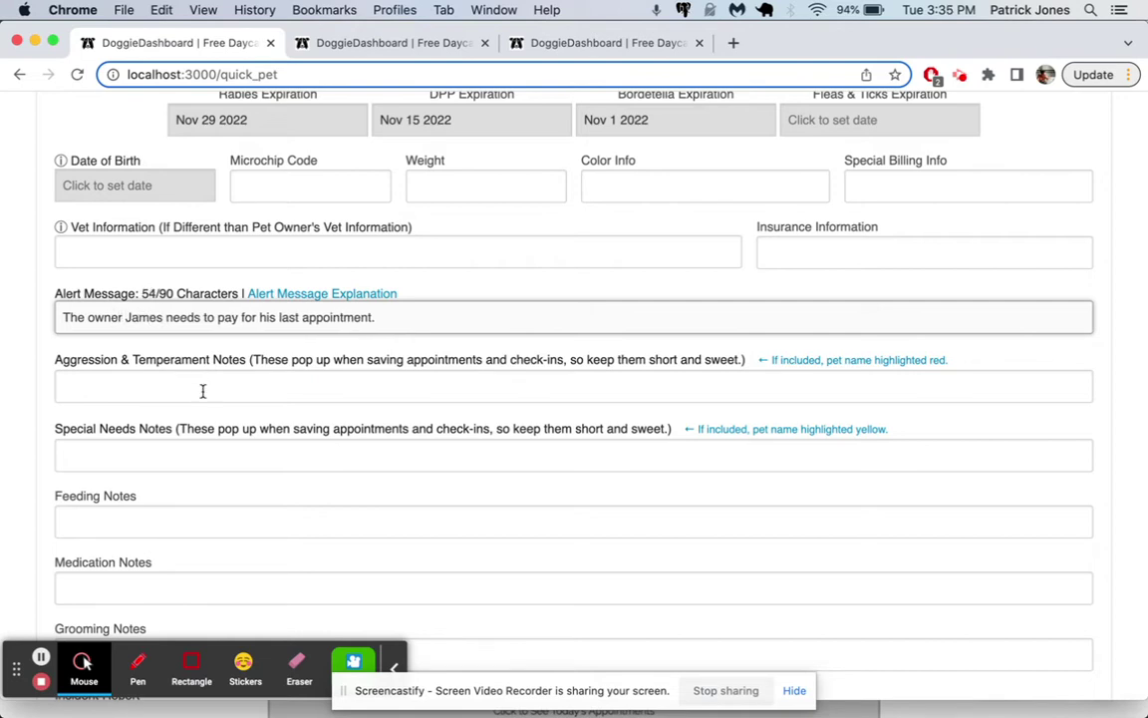
Step: Enter Greta's incident report: 'June 1 2022: He bit a smaller dog.'
{"action": "scroll", "coordinate": [190, 374], "scroll_direction": "down", "scroll_amount": 2}
{"action": "scroll", "coordinate": [119, 349], "scroll_direction": "down", "scroll_amount": 2}
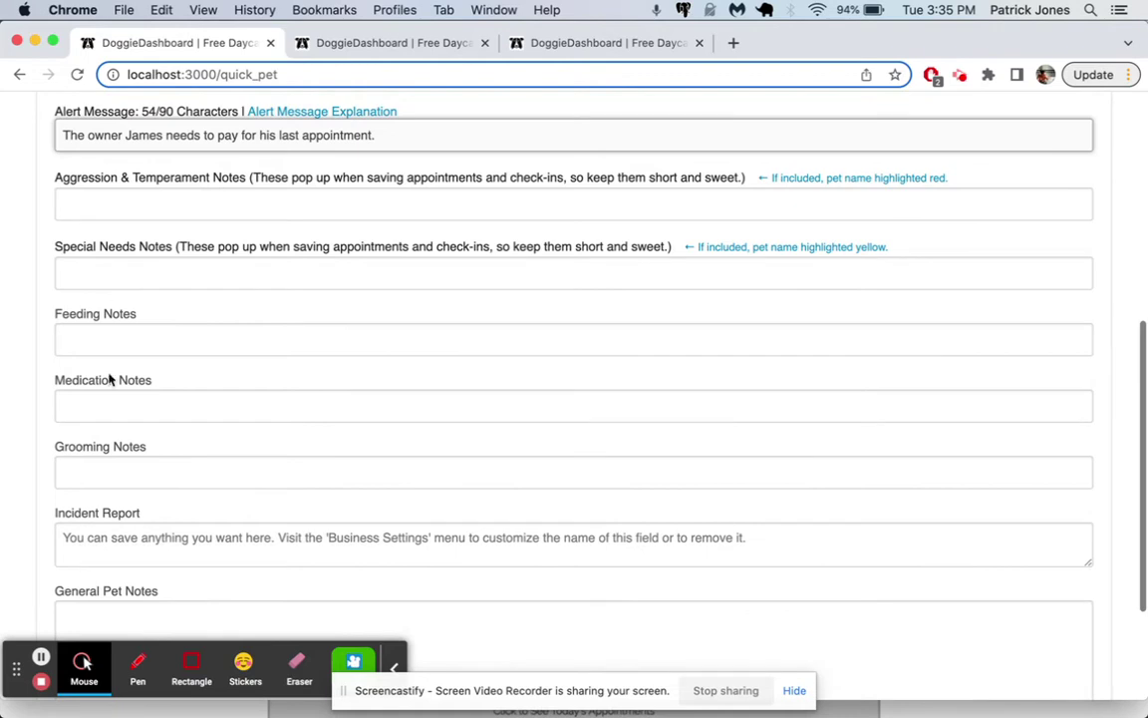
{"action": "scroll", "coordinate": [104, 404], "scroll_direction": "down", "scroll_amount": 3}
{"action": "left_click", "coordinate": [142, 334]}
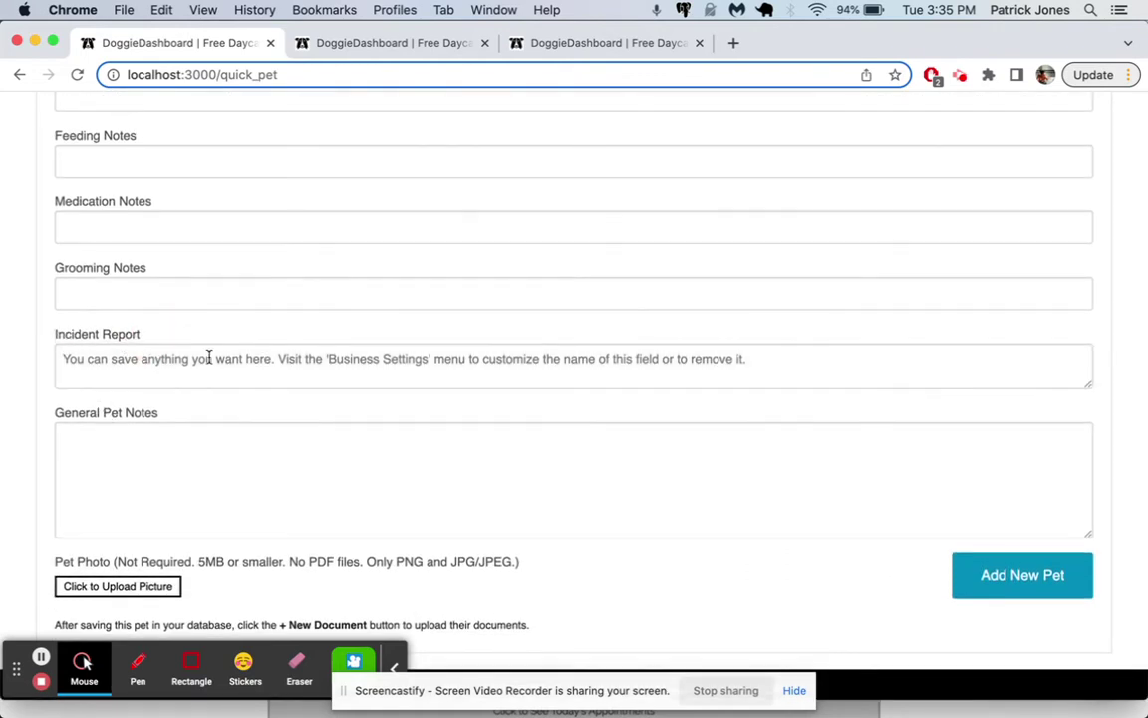
{"action": "left_click", "coordinate": [180, 370]}
{"action": "type", "text": "June 1 2022:"}
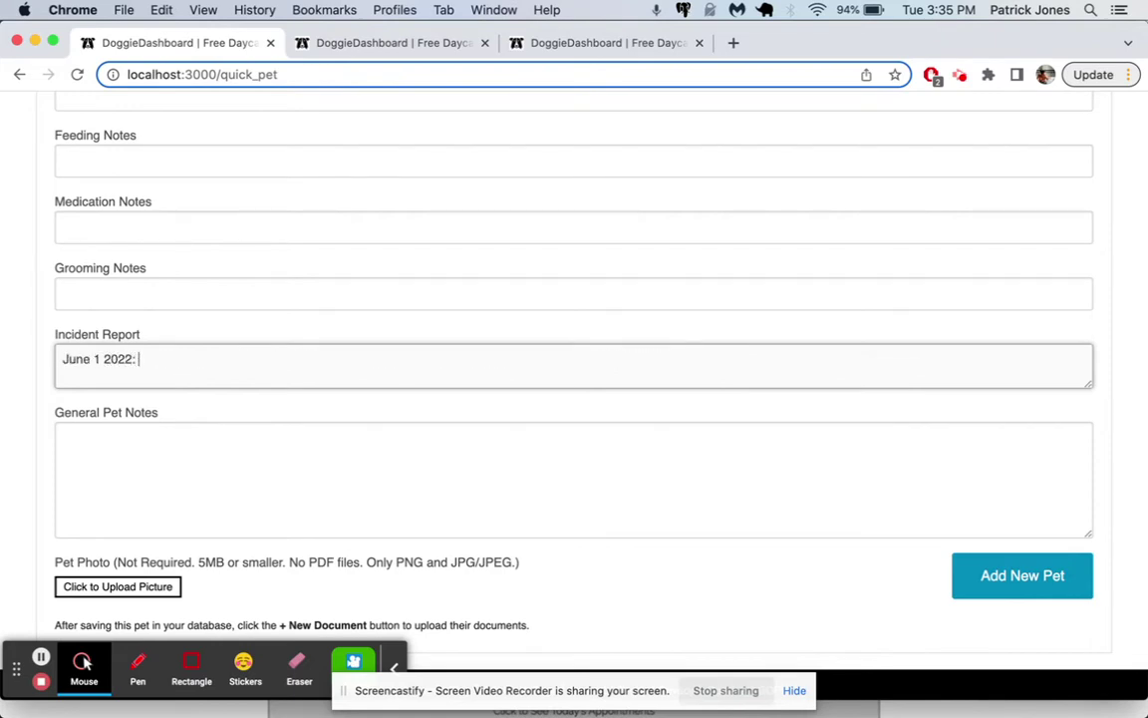
{"action": "type", "text": " He bit a smaller dog."}
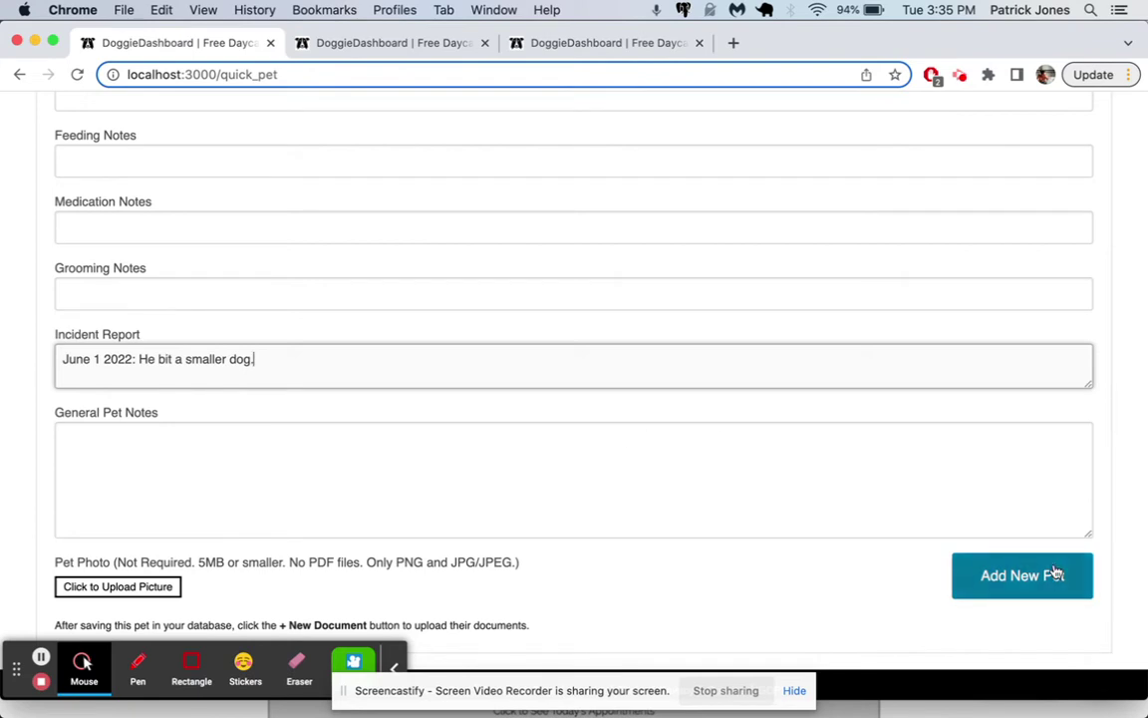
Step: Upload cocker-spaniel-greta.jpeg as Greta's picture, cropped tightly around the dog's head
{"action": "left_click", "coordinate": [118, 589]}
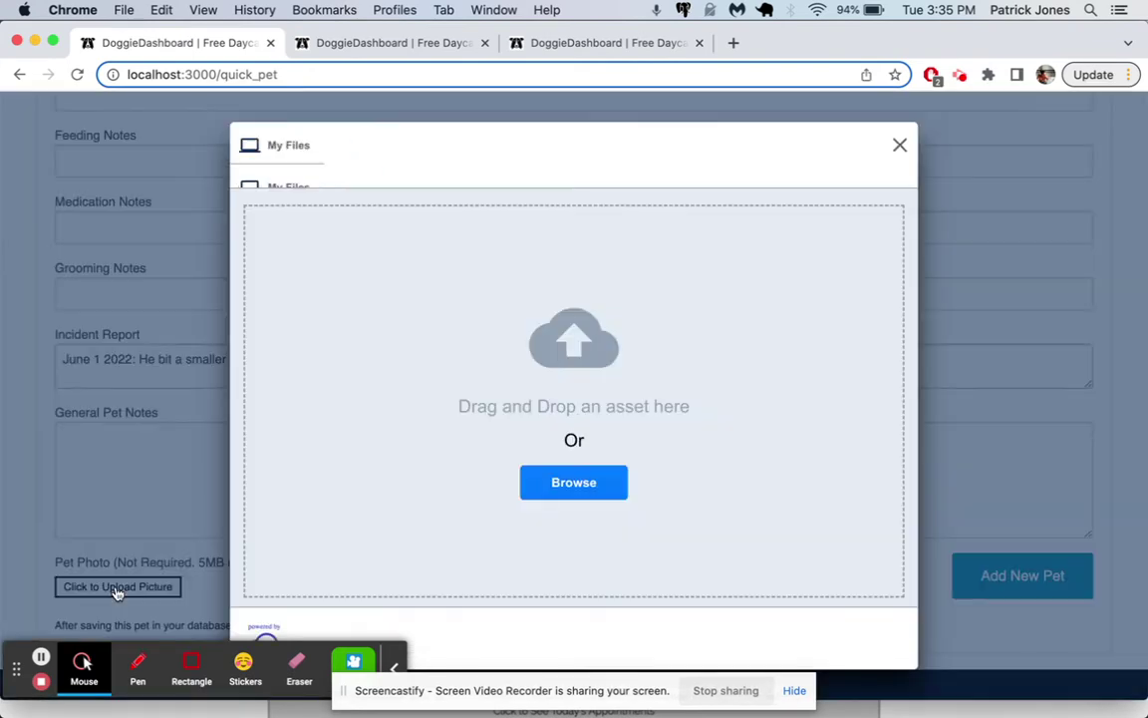
{"action": "left_click", "coordinate": [589, 489]}
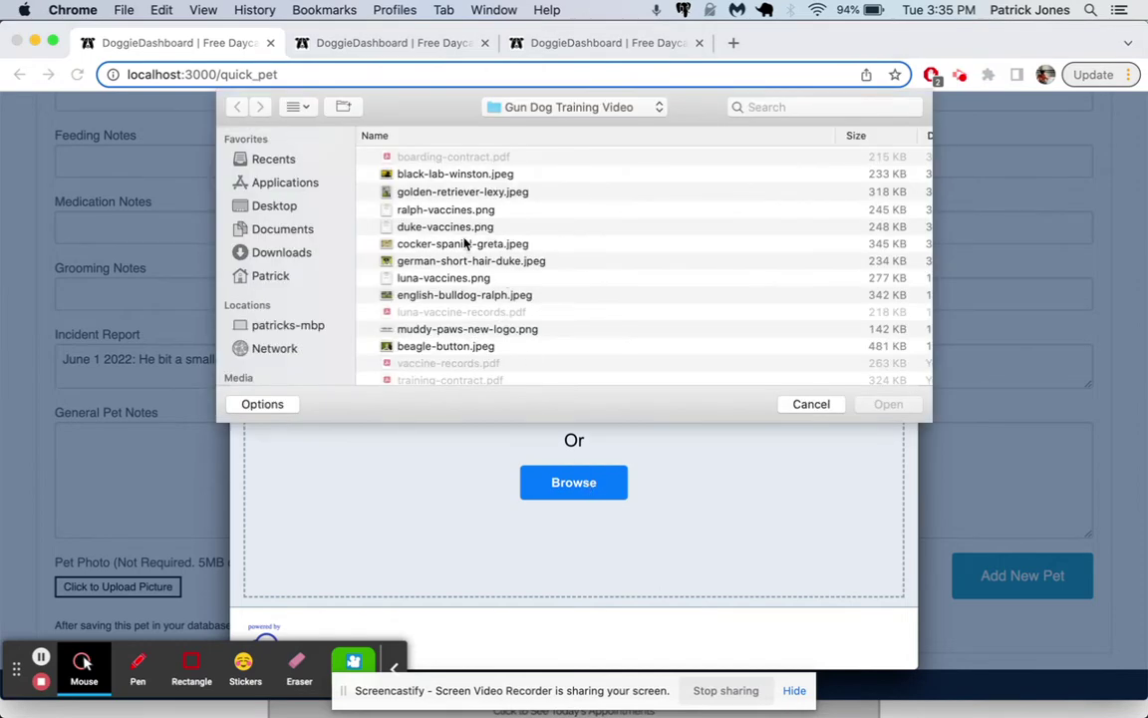
{"action": "left_click", "coordinate": [450, 245]}
{"action": "left_click", "coordinate": [891, 405]}
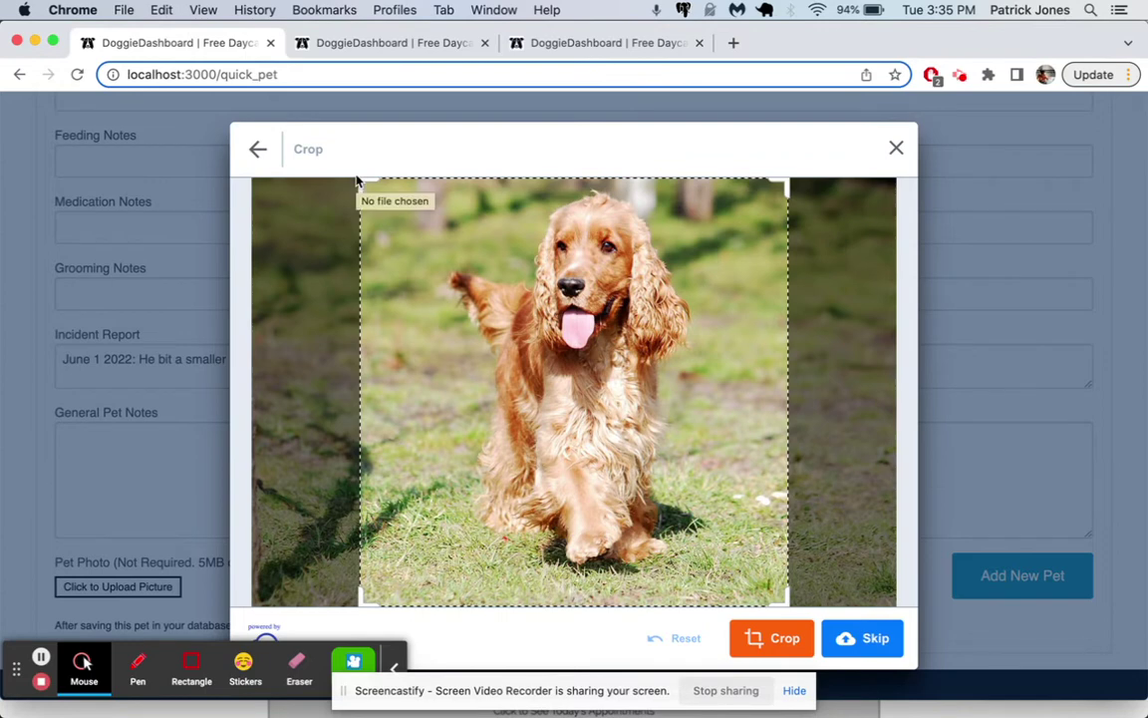
{"action": "left_click_drag", "start_coordinate": [361, 181], "coordinate": [459, 279]}
{"action": "left_click_drag", "start_coordinate": [591, 393], "coordinate": [558, 276]}
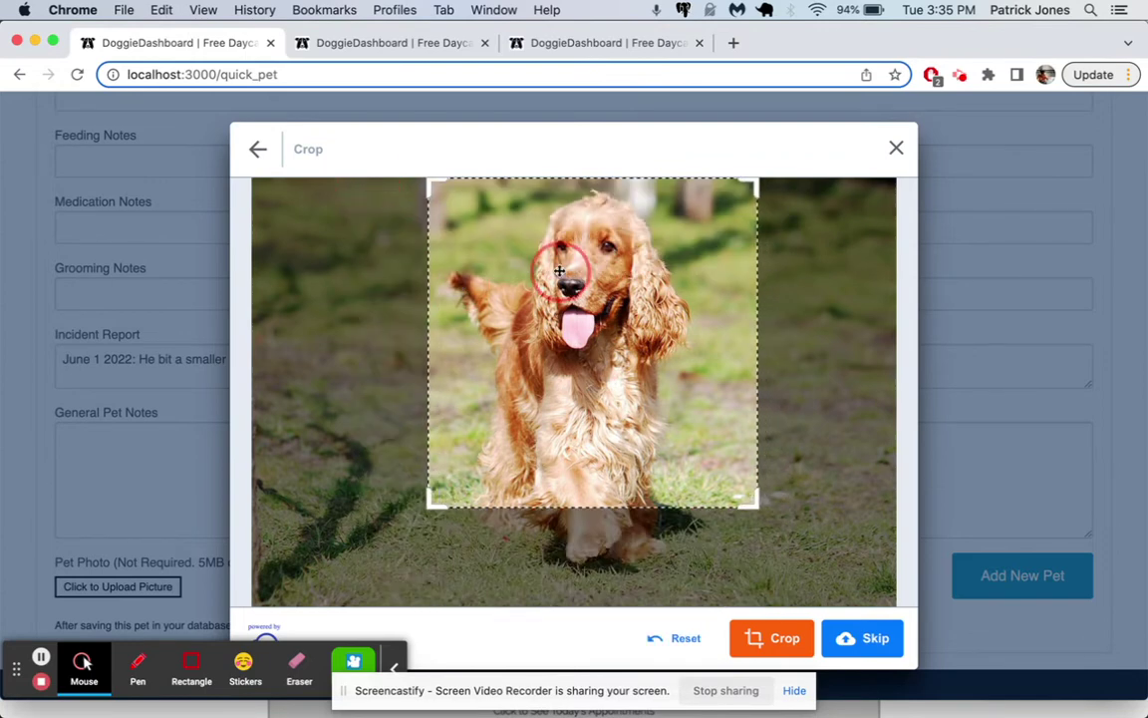
{"action": "left_click", "coordinate": [785, 641]}
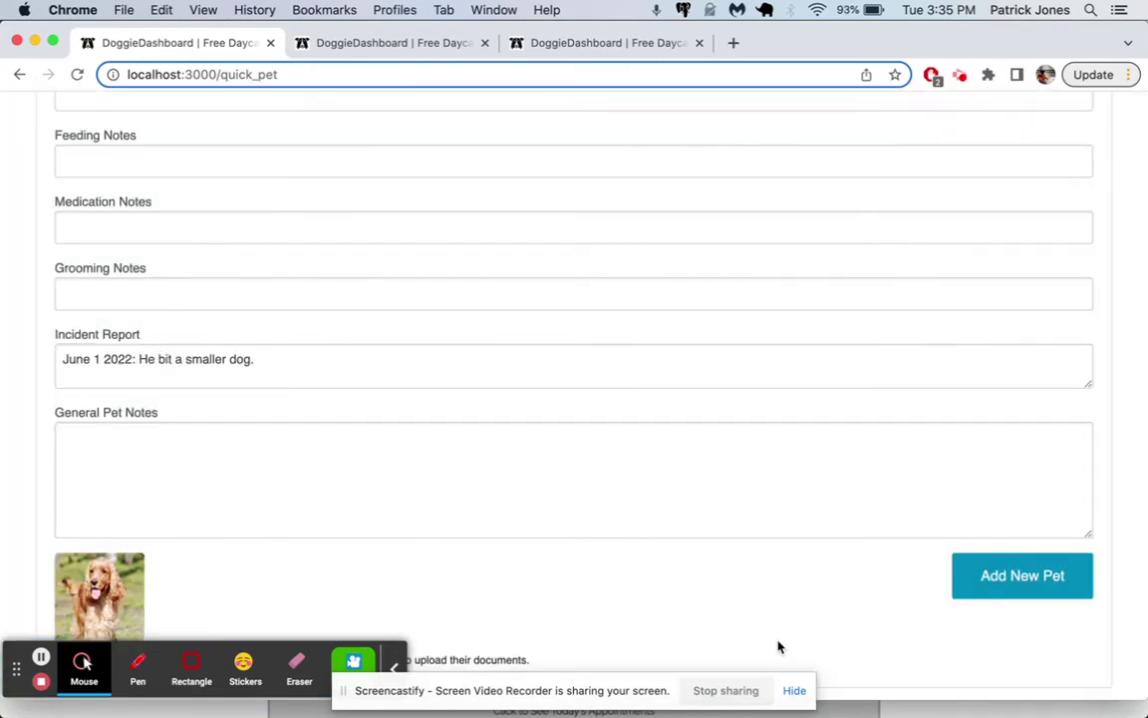
{"action": "scroll", "coordinate": [767, 568], "scroll_direction": "down", "scroll_amount": 1}
Step: Add Greta as a new pet and dismiss the green pet-added confirmation banner
{"action": "left_click", "coordinate": [1020, 541]}
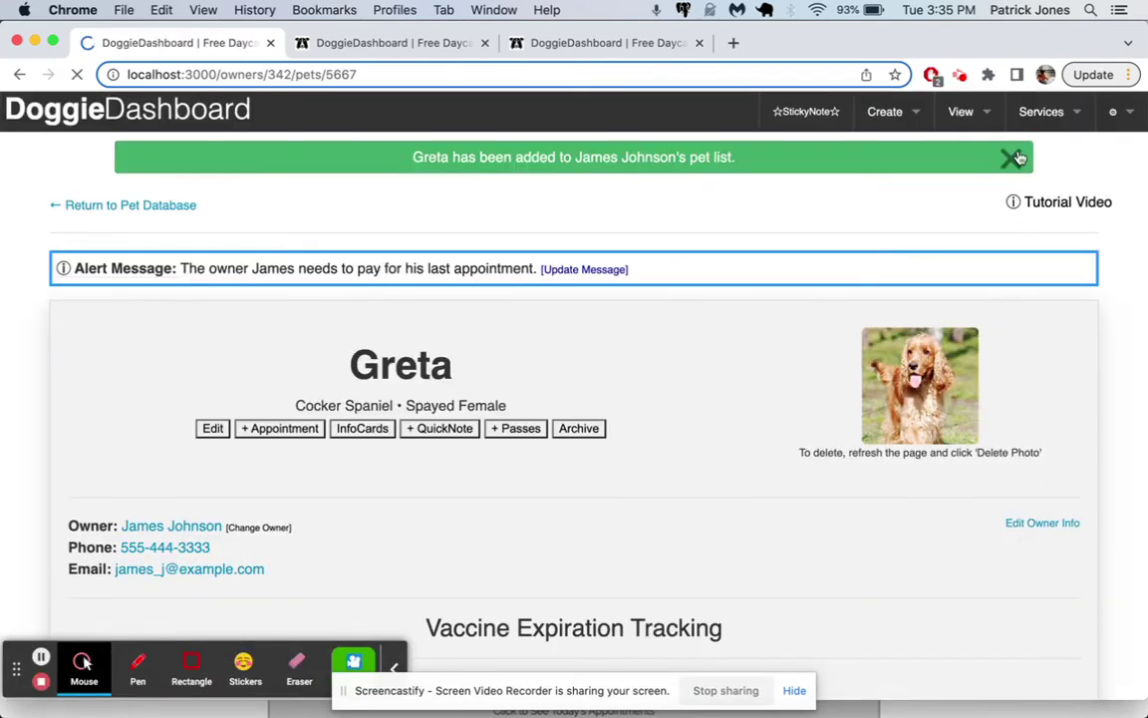
{"action": "left_click", "coordinate": [1014, 157]}
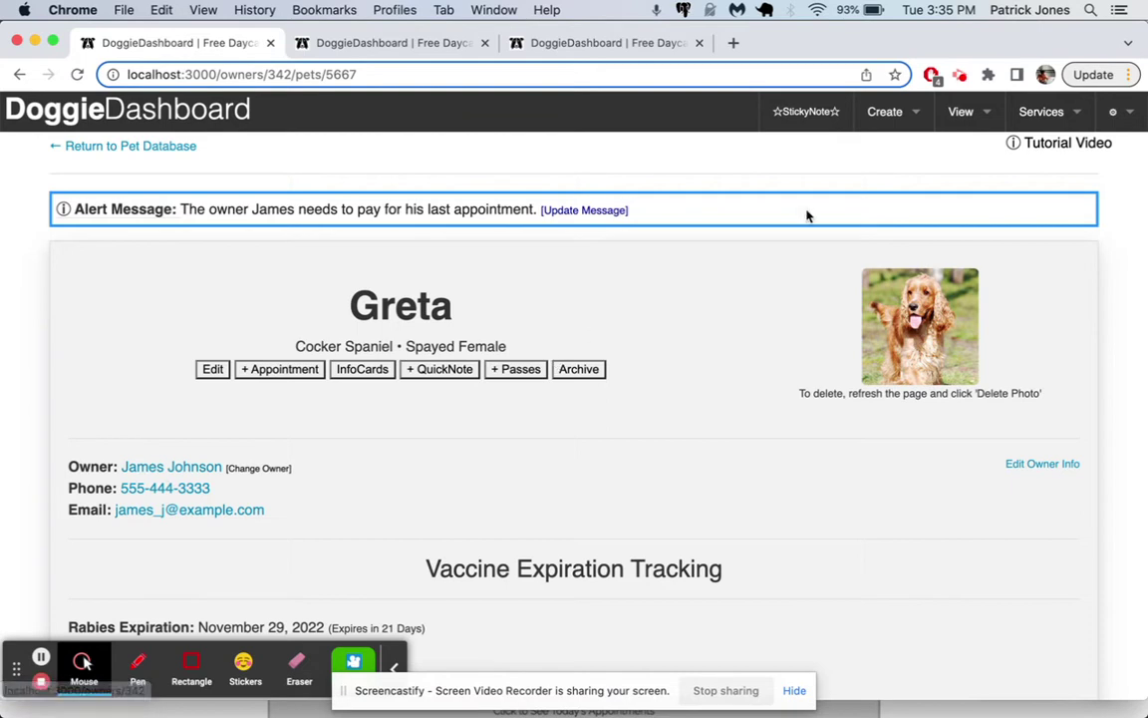
Step: Start a new Client & Pet record and enter the client's first name, last name, phone and e-mail
{"action": "mouse_move", "coordinate": [893, 148]}
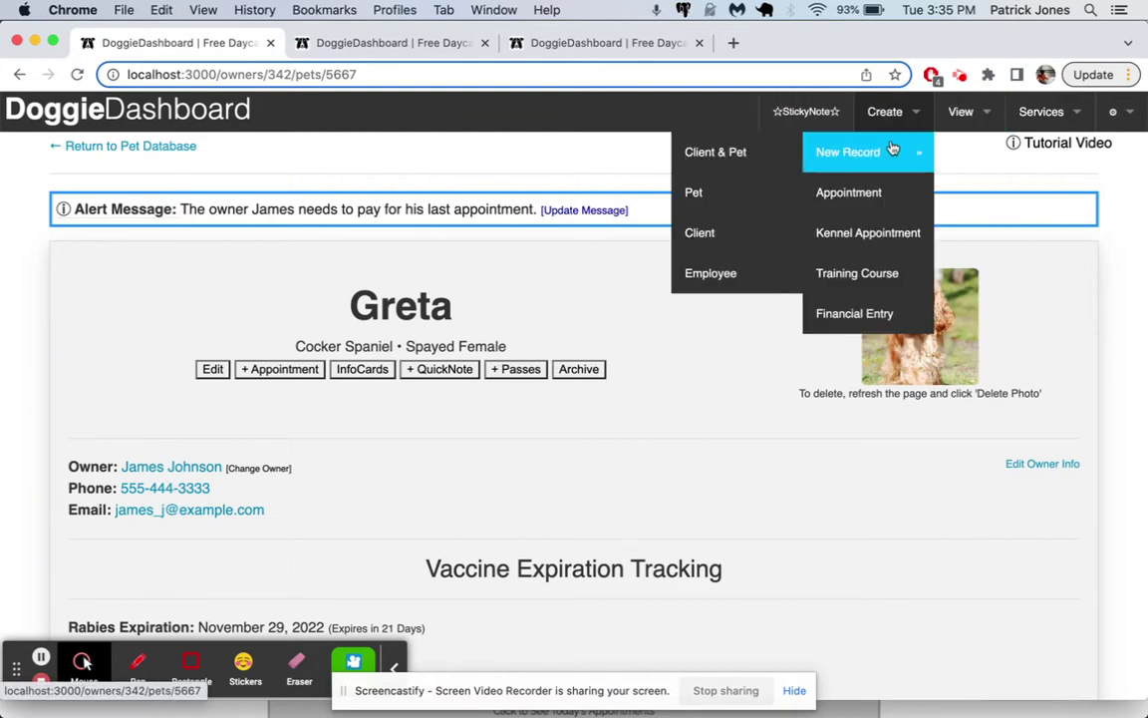
{"action": "left_click", "coordinate": [736, 157]}
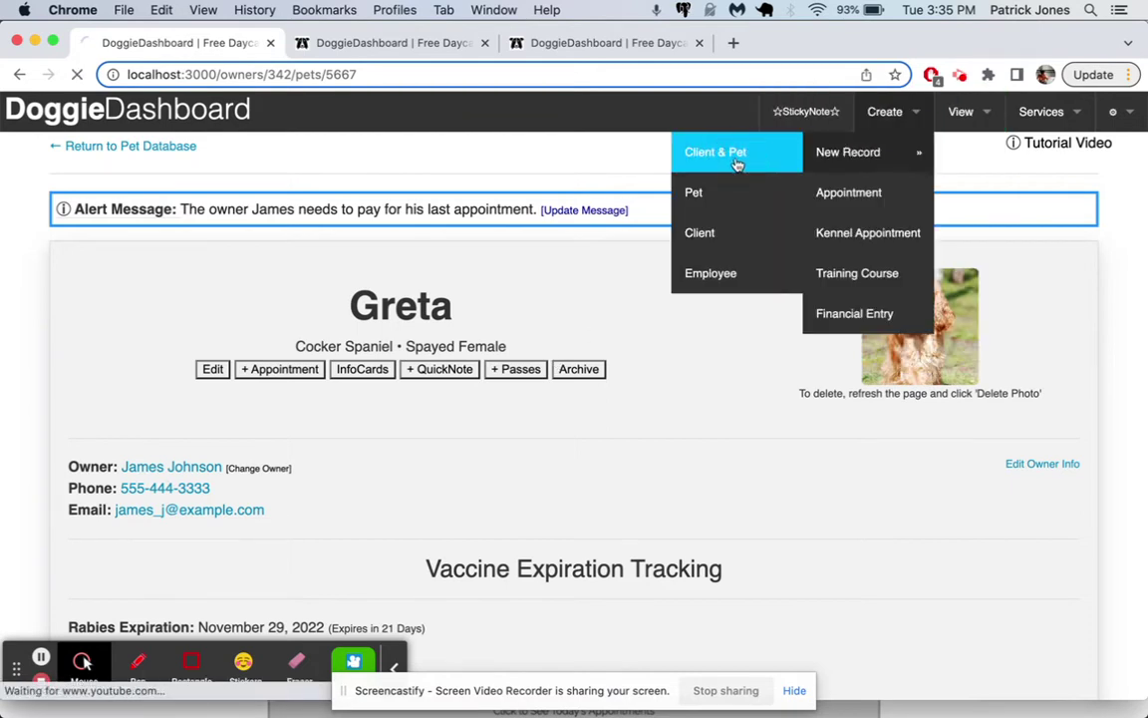
{"action": "left_click", "coordinate": [212, 301]}
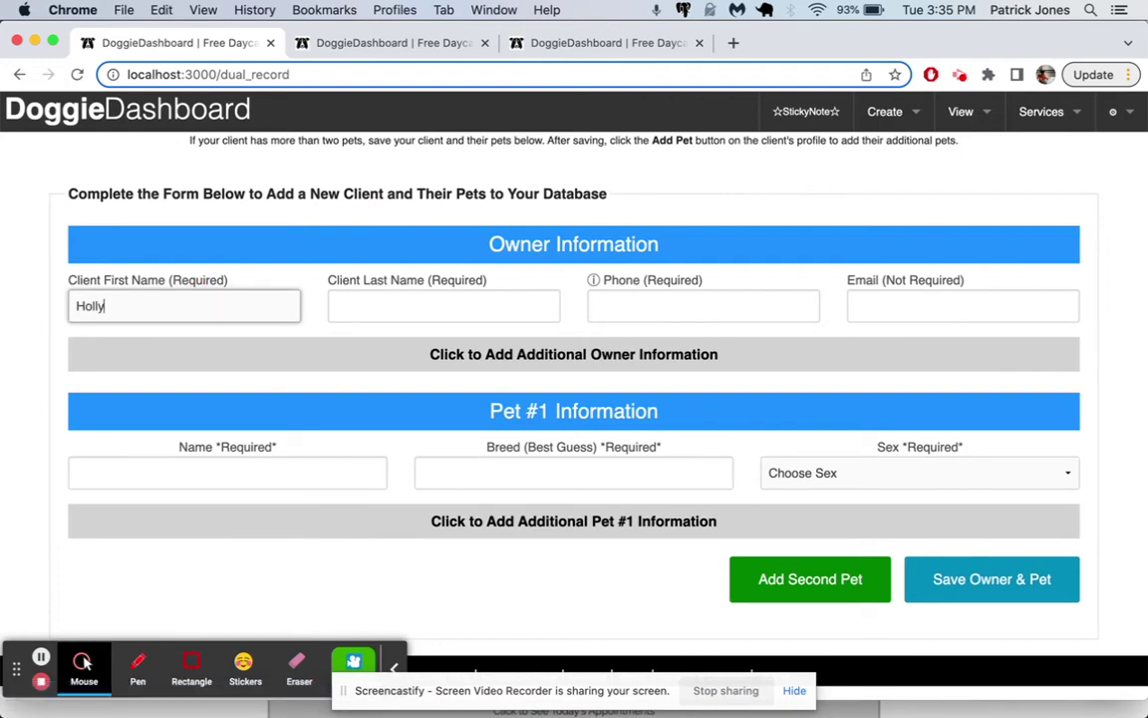
{"action": "key", "text": "Tab"}
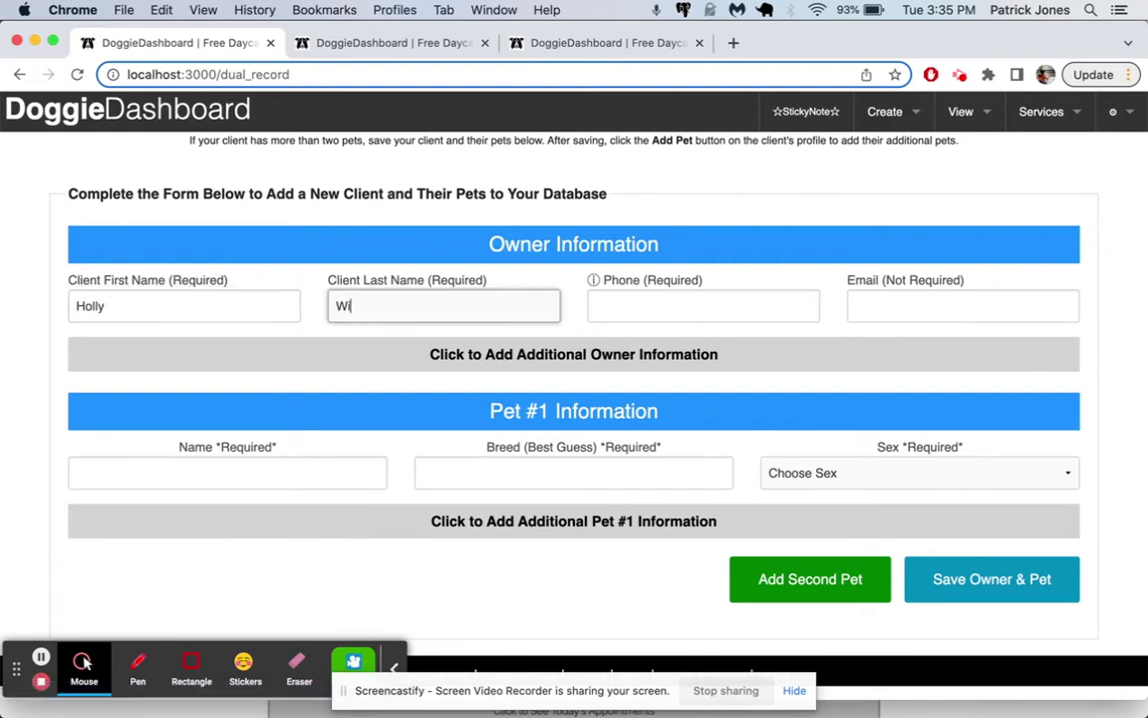
{"action": "key", "text": "Tab"}
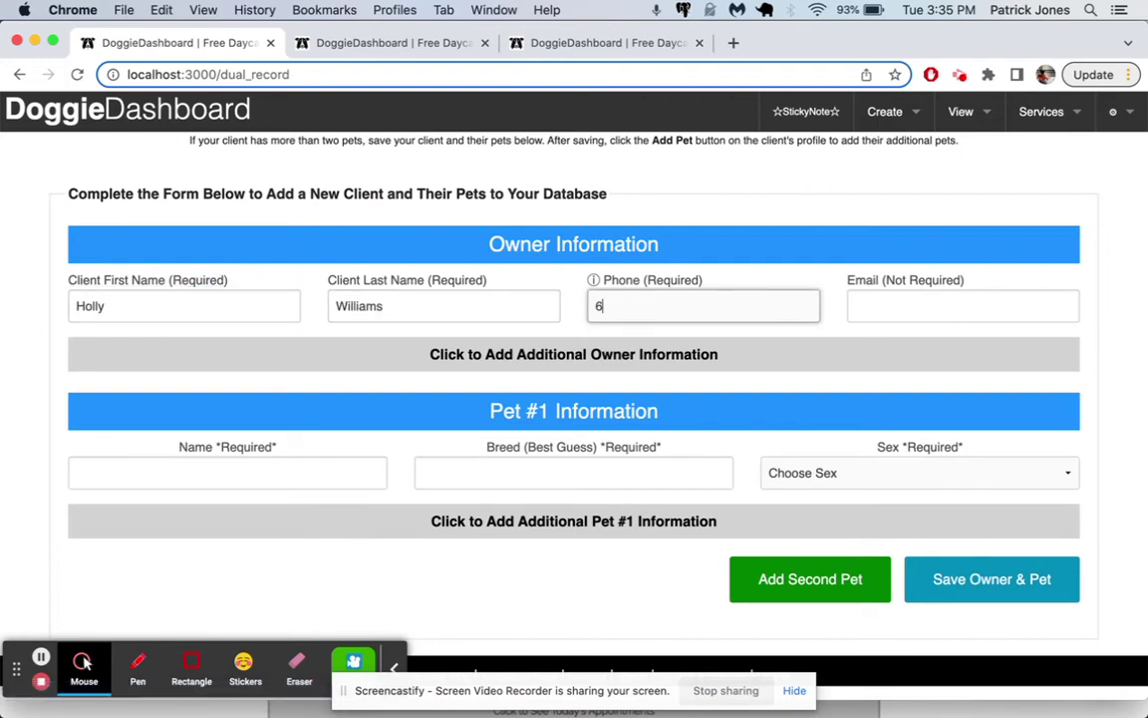
{"action": "type", "text": "666-555-4938"}
{"action": "key", "text": "Tab"}
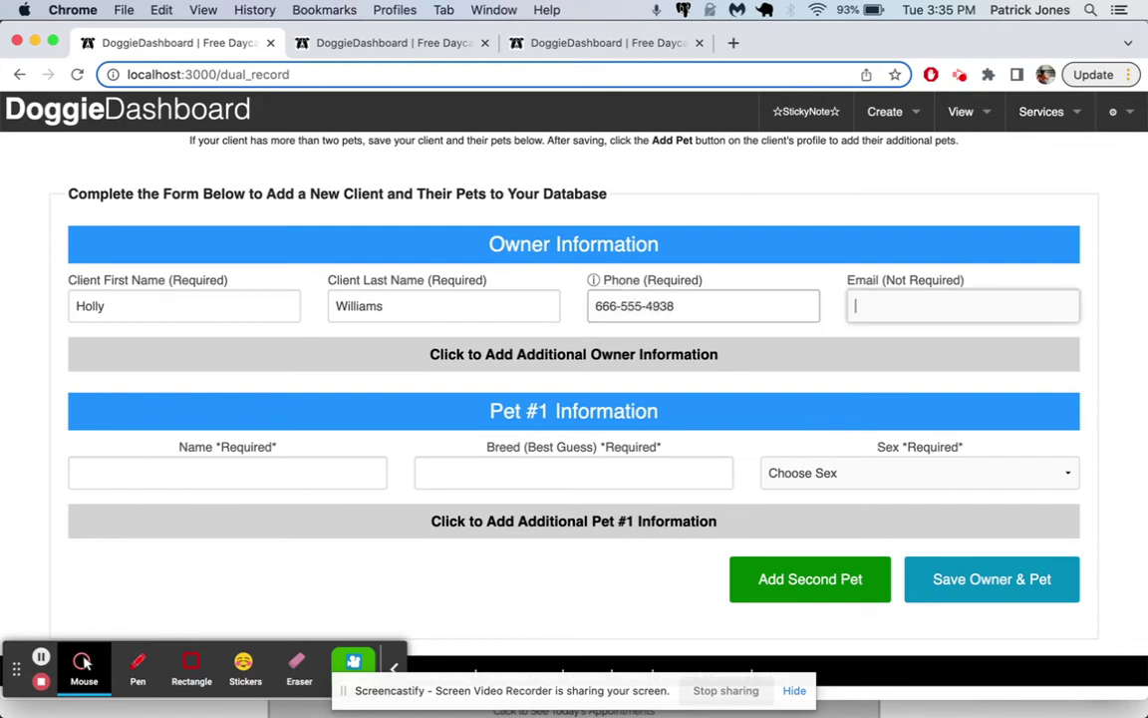
{"action": "type", "text": "holly_w@"}
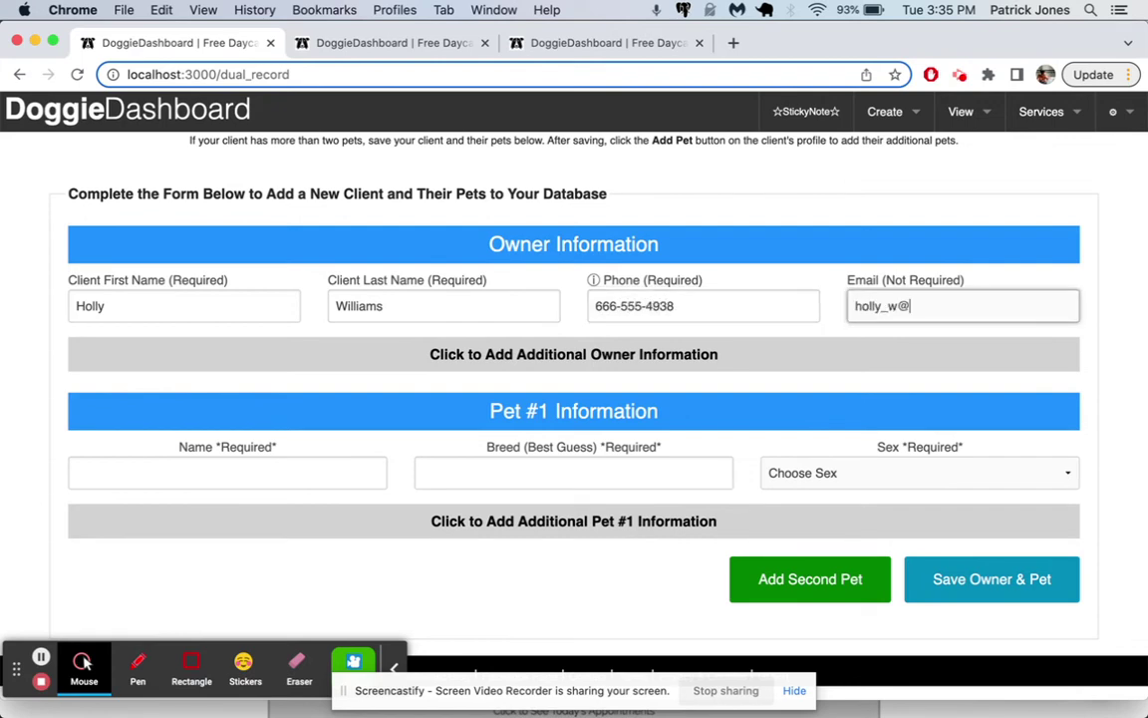
{"action": "type", "text": "example.com"}
Step: Expand Additional Owner Information to point out Payment Notes, then collapse it again
{"action": "left_click", "coordinate": [406, 356]}
{"action": "scroll", "coordinate": [403, 367], "scroll_direction": "down", "scroll_amount": 2}
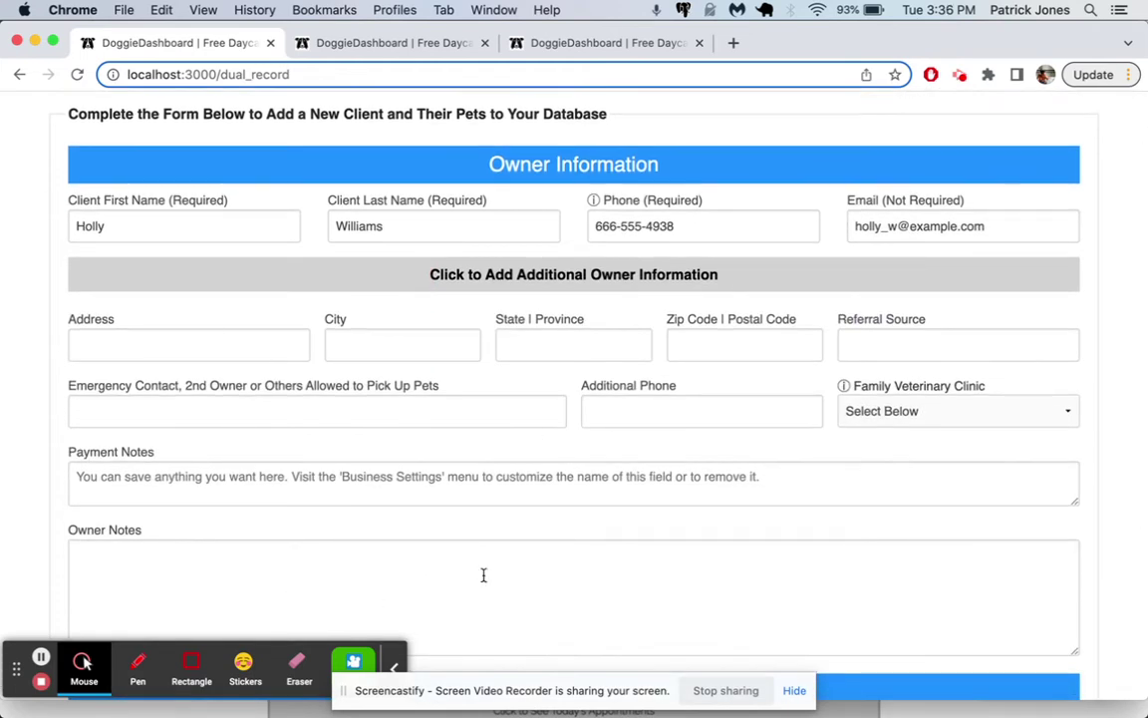
{"action": "left_click_drag", "start_coordinate": [67, 453], "coordinate": [157, 454]}
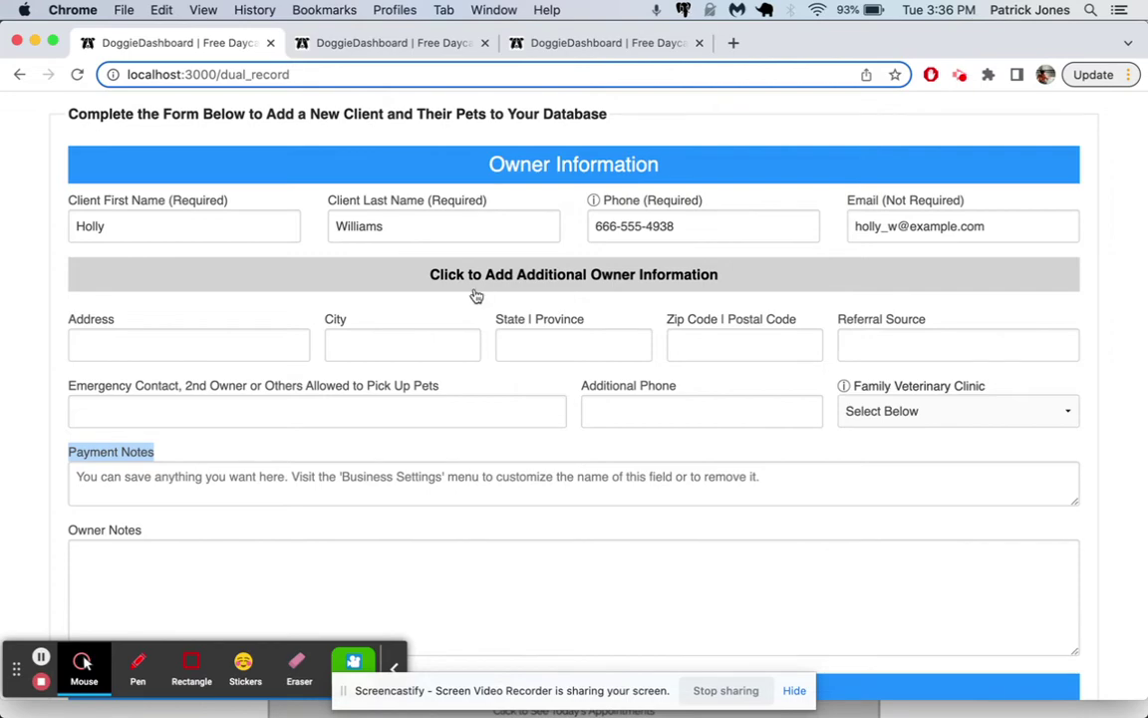
{"action": "left_click", "coordinate": [434, 274]}
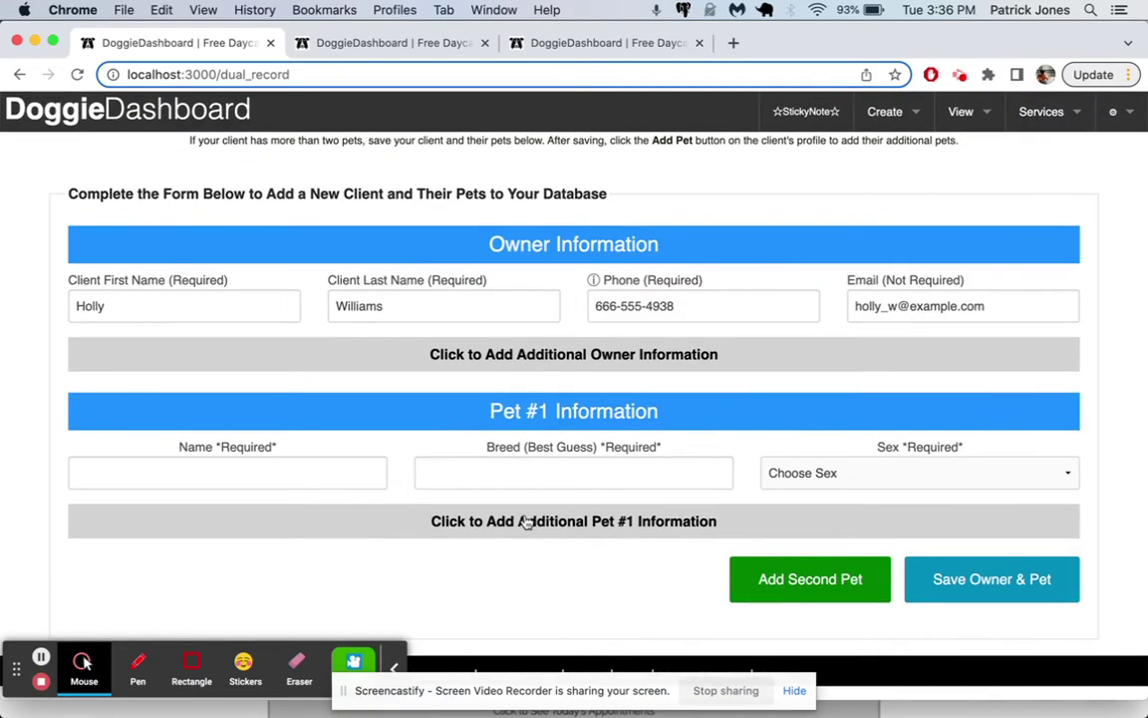
Step: Fill in Pet #1 as Lexy, a Golden Retriever, with sex Spayed Female
{"action": "left_click", "coordinate": [341, 472]}
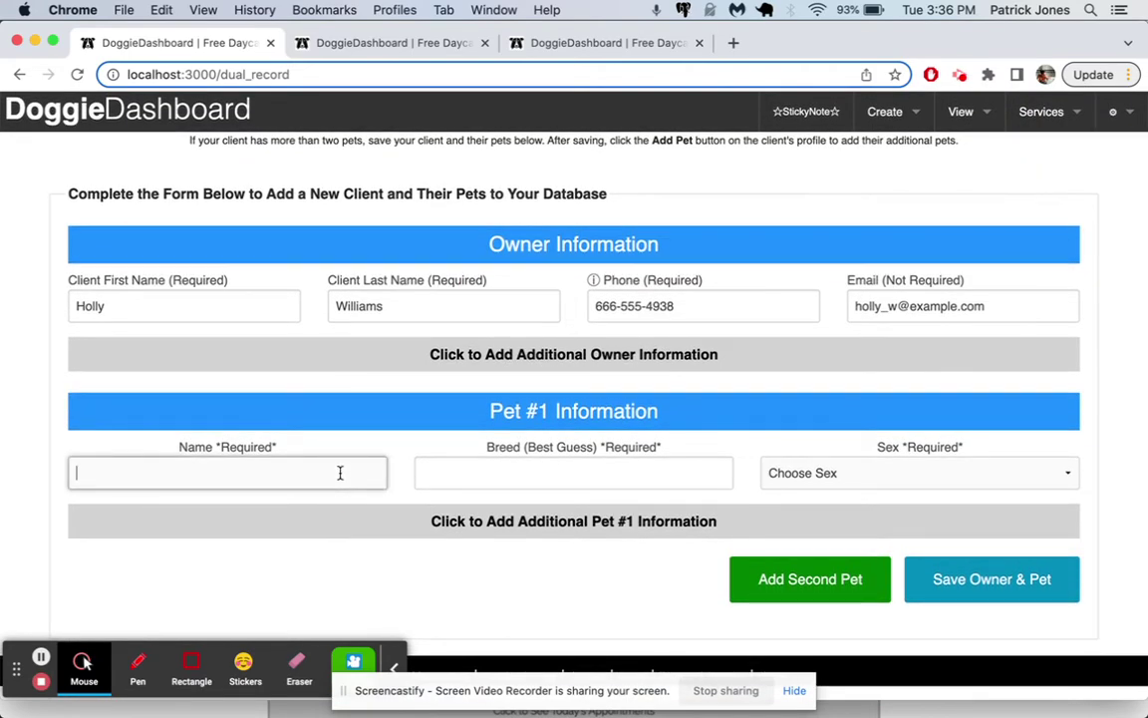
{"action": "key", "text": "Tab"}
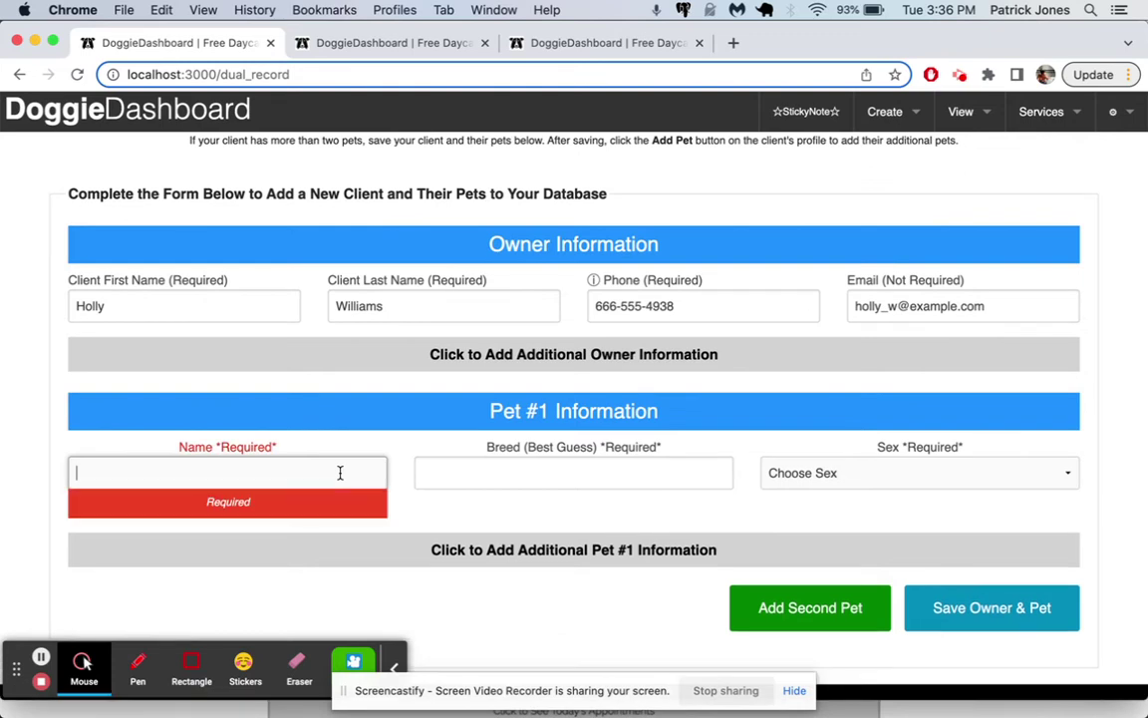
{"action": "type", "text": "Lexy"}
{"action": "key", "text": "Tab"}
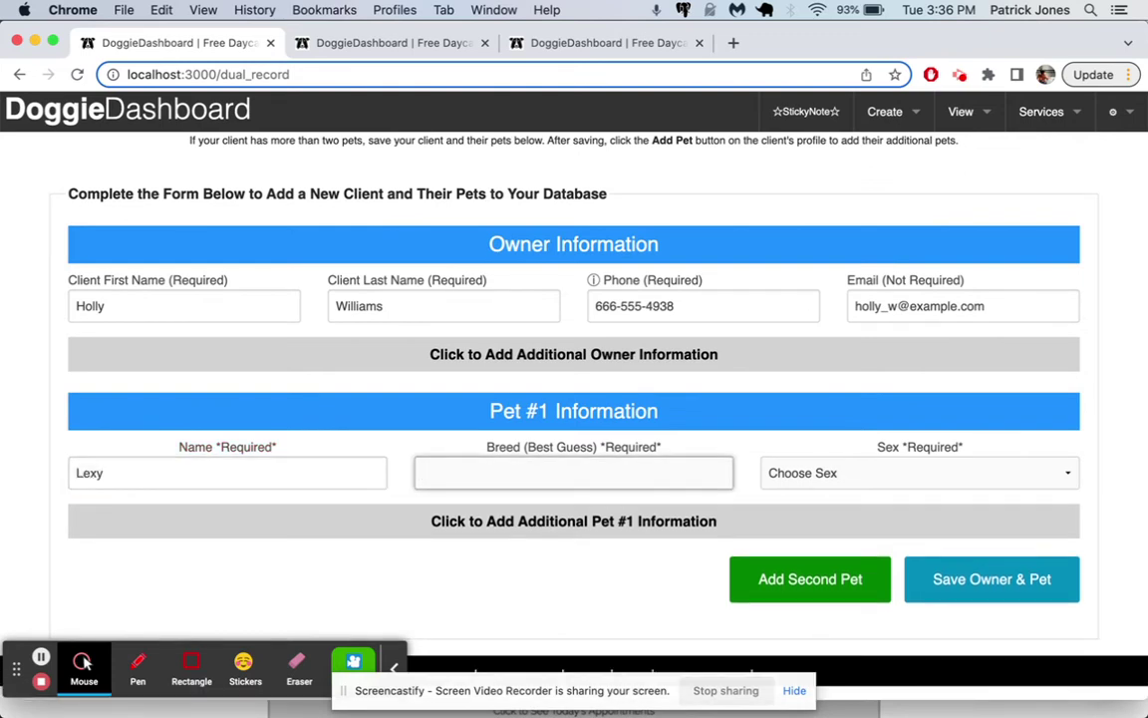
{"action": "type", "text": "Golden Retriever"}
{"action": "left_click", "coordinate": [855, 473]}
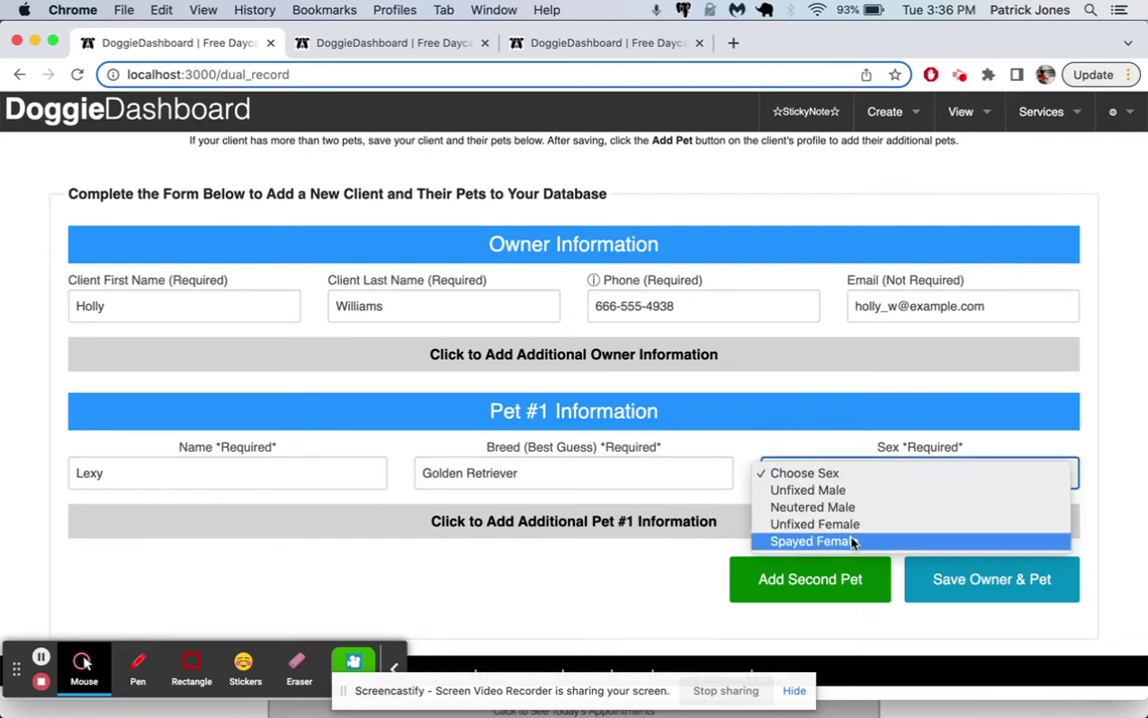
{"action": "left_click", "coordinate": [713, 524]}
{"action": "left_click", "coordinate": [599, 519]}
{"action": "scroll", "coordinate": [499, 379], "scroll_direction": "down", "scroll_amount": 5}
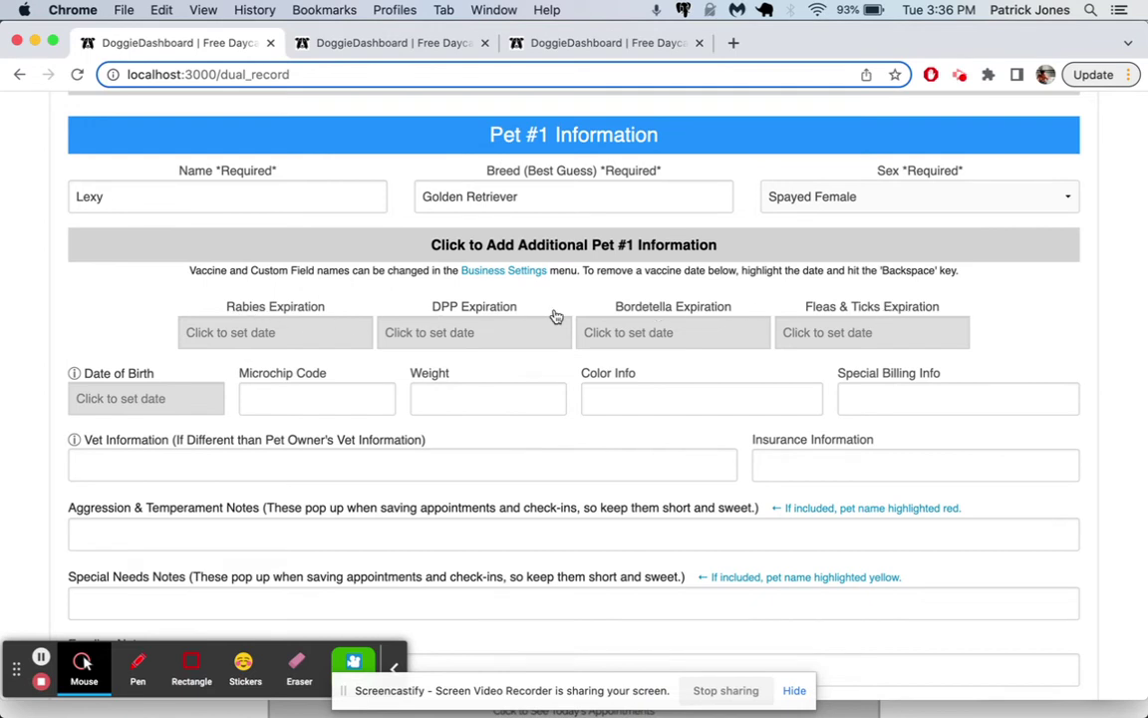
Step: Write Lexy's feeding note: 'She needs to eat at least three scoops of dry before 10am.'
{"action": "scroll", "coordinate": [414, 432], "scroll_direction": "down", "scroll_amount": 3}
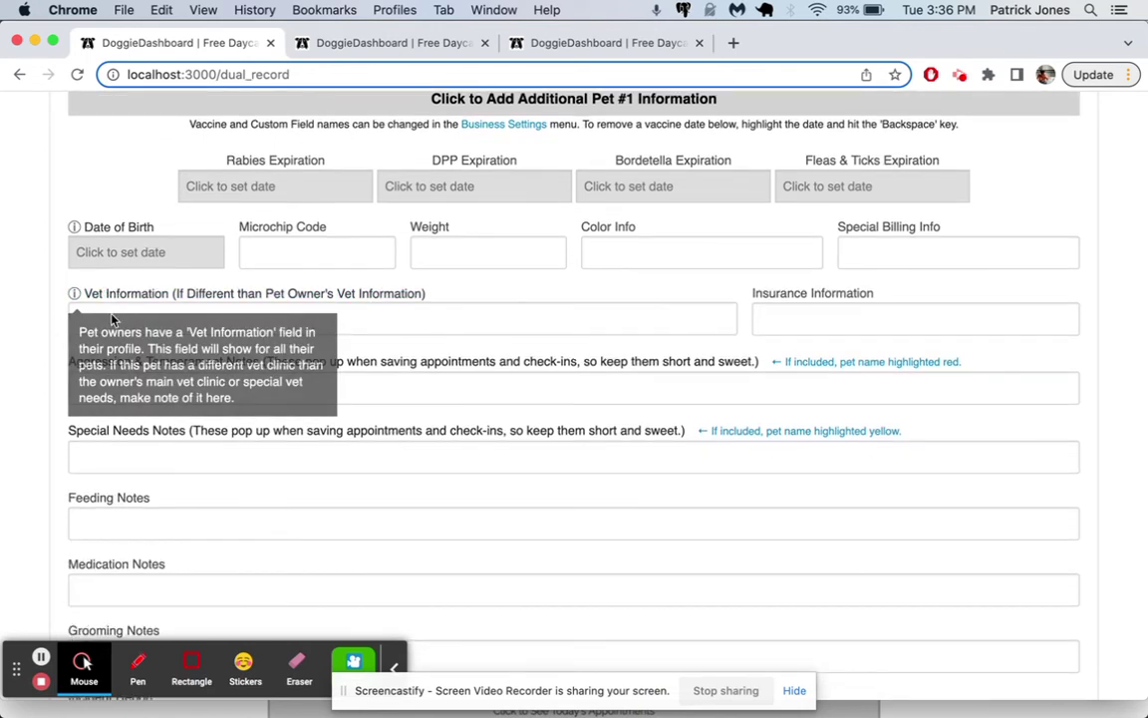
{"action": "scroll", "coordinate": [143, 425], "scroll_direction": "down", "scroll_amount": 3}
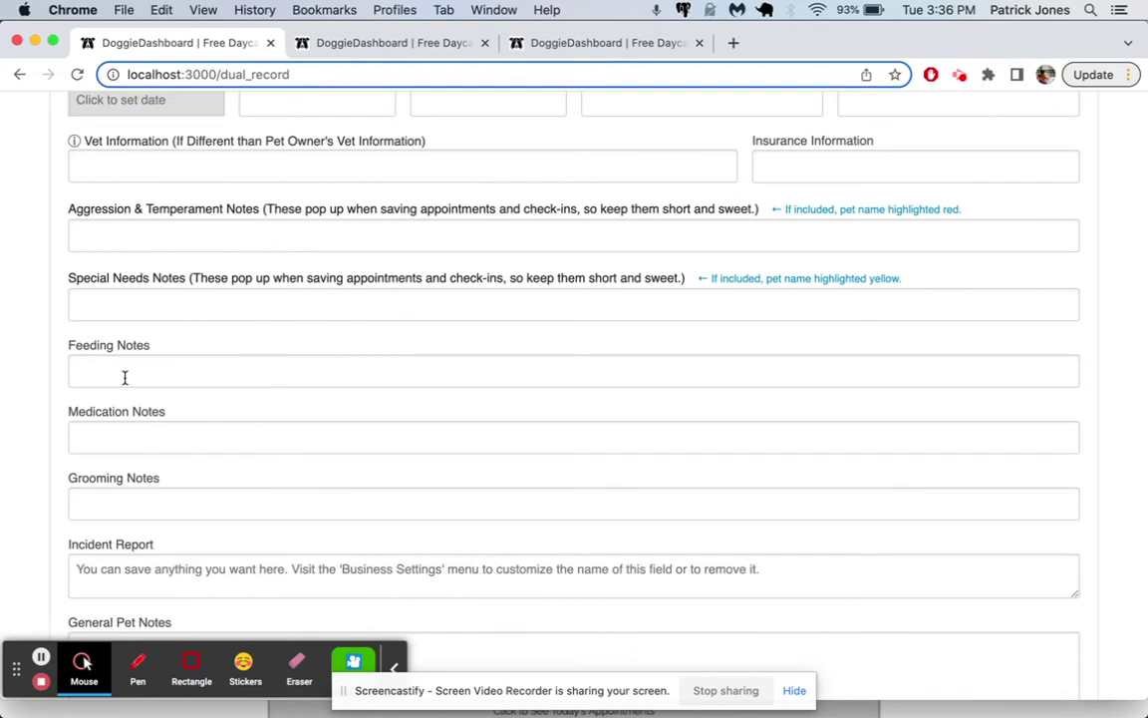
{"action": "left_click", "coordinate": [125, 375]}
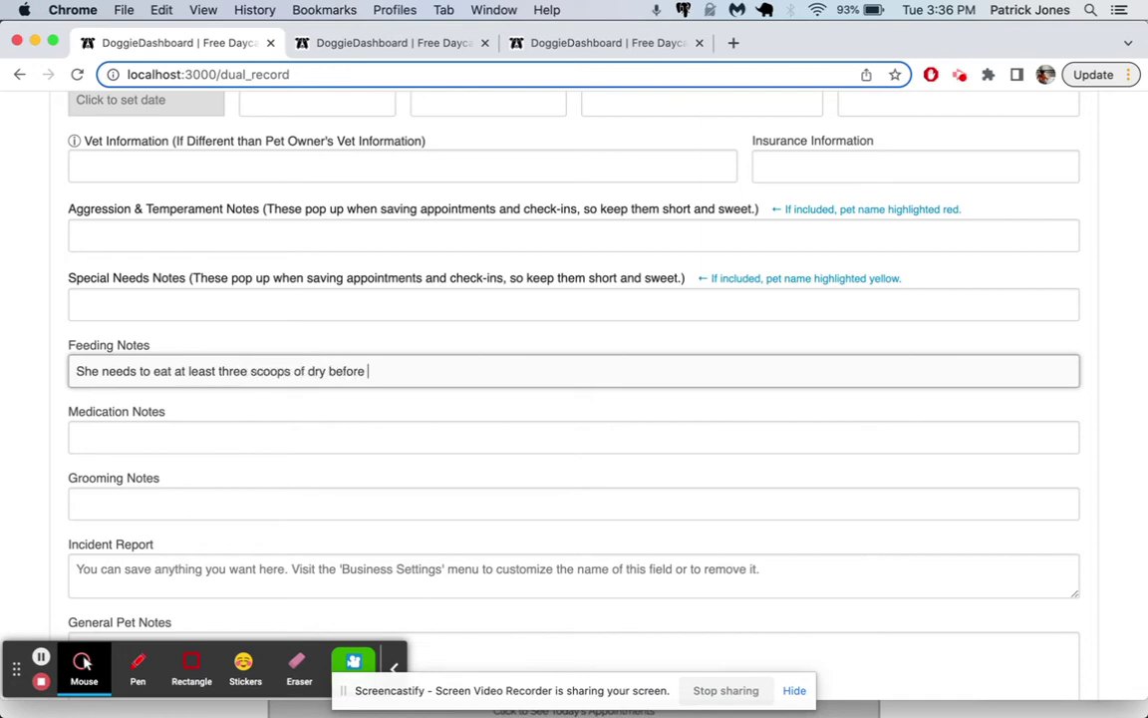
{"action": "scroll", "coordinate": [505, 492], "scroll_direction": "down", "scroll_amount": 5}
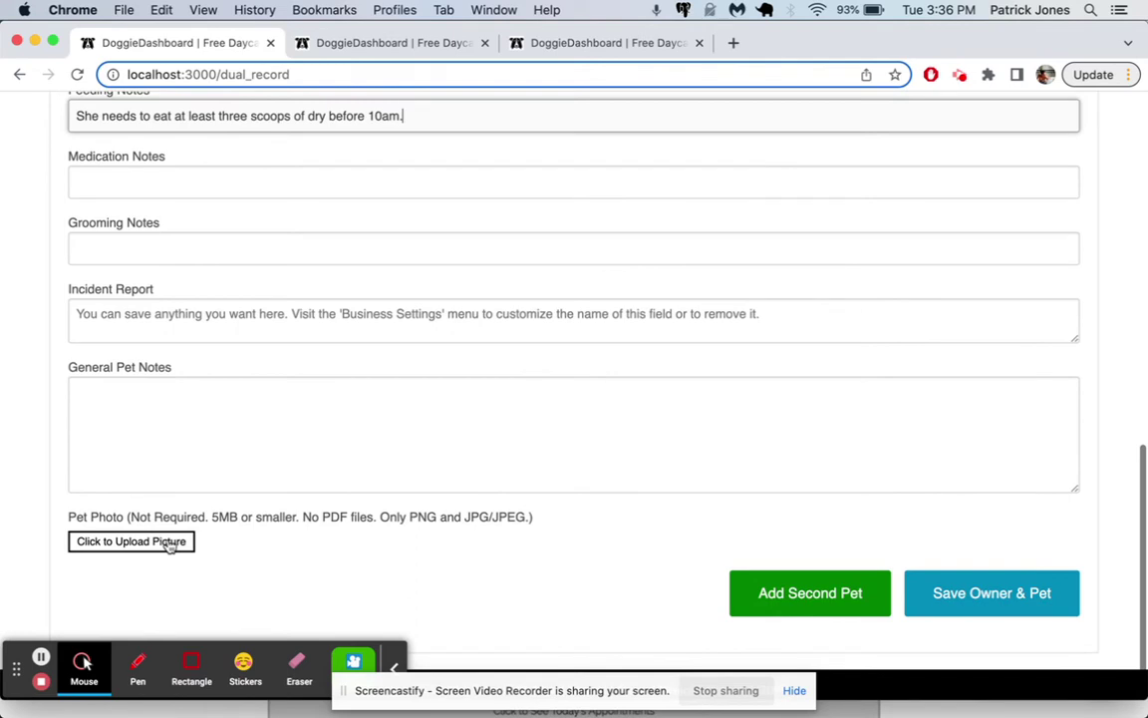
Step: Upload and crop golden-retriever-lexy.jpeg as Lexy's picture
{"action": "left_click", "coordinate": [166, 542]}
{"action": "left_click", "coordinate": [569, 495]}
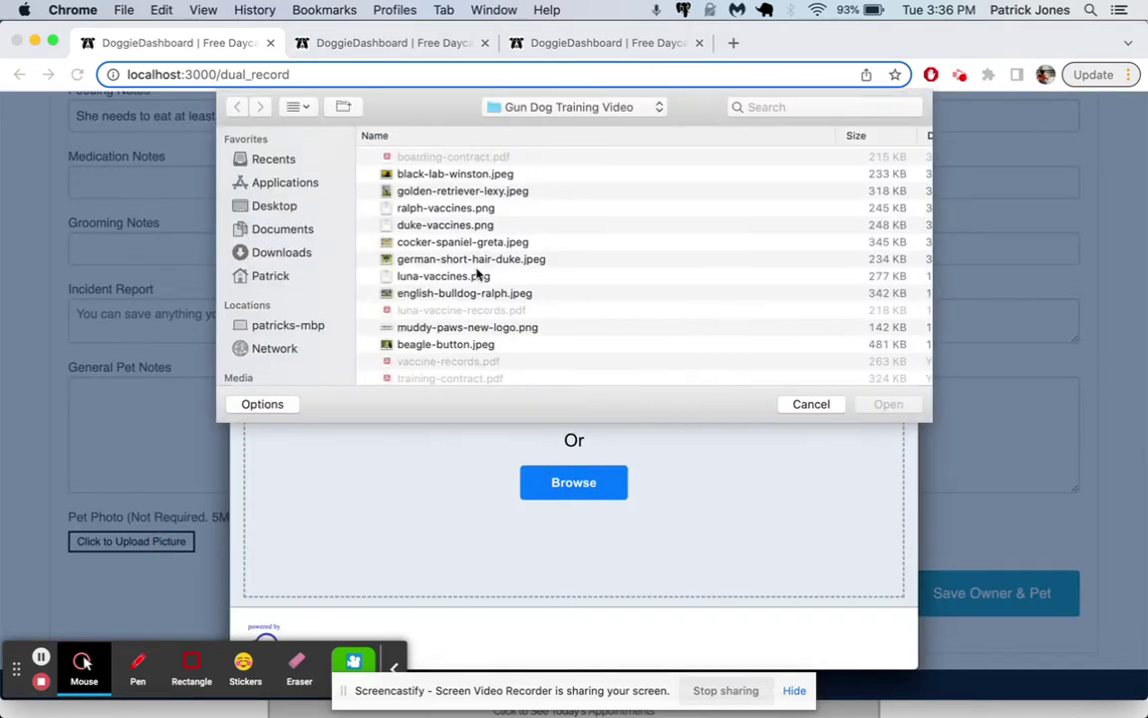
{"action": "left_click", "coordinate": [466, 191]}
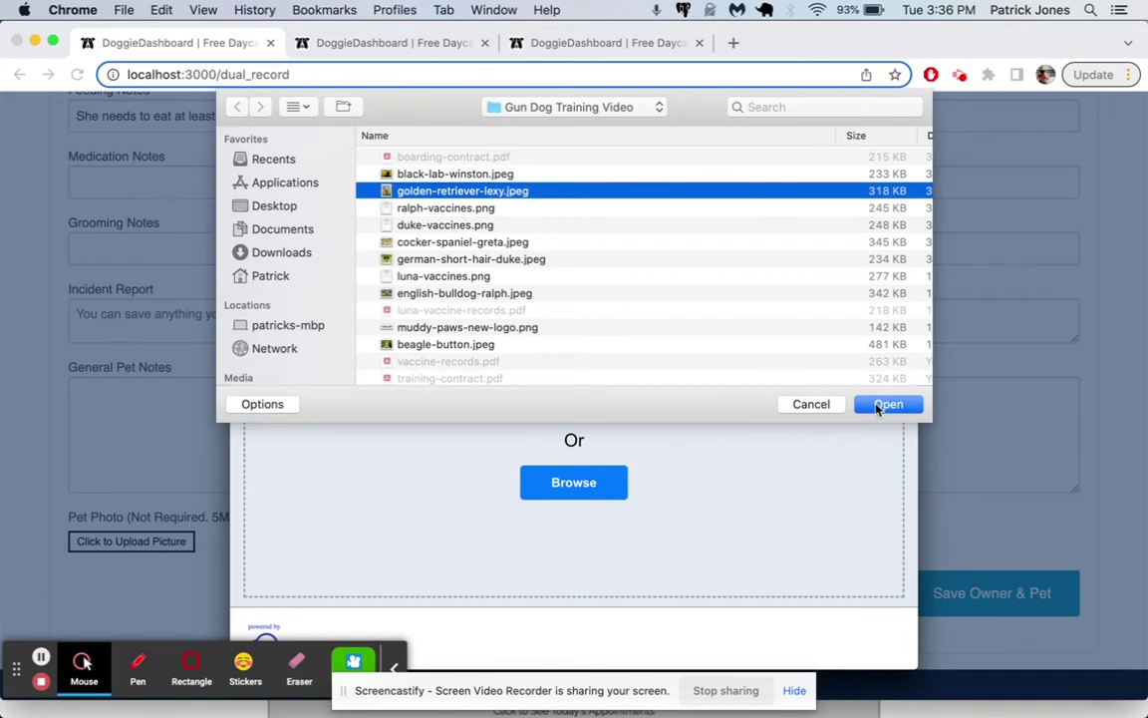
{"action": "left_click", "coordinate": [879, 404]}
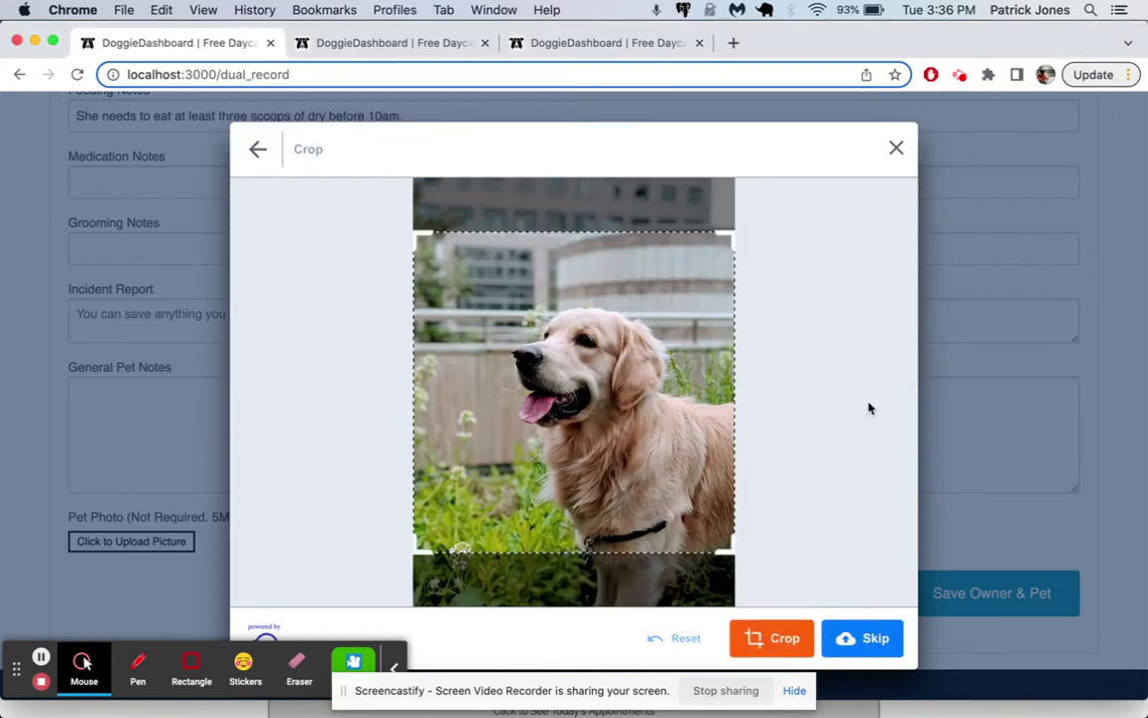
{"action": "left_click", "coordinate": [763, 638]}
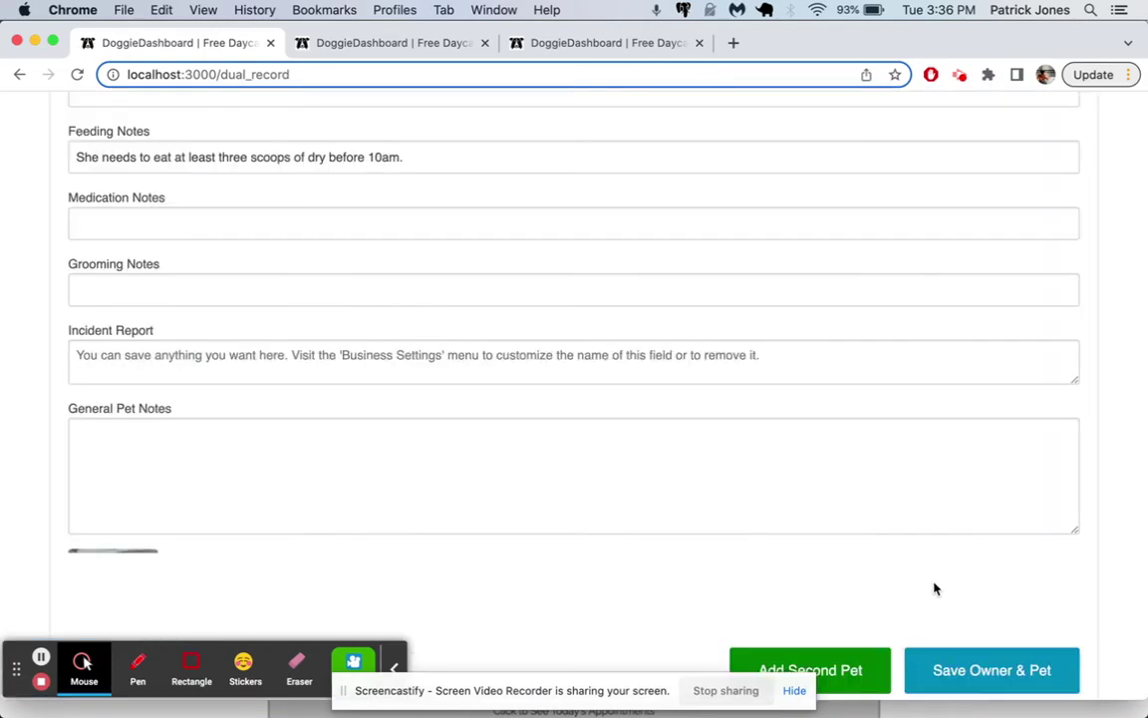
Step: Save the new owner and pet, reload the client profile, and open Lexy's pet page
{"action": "left_click", "coordinate": [963, 670]}
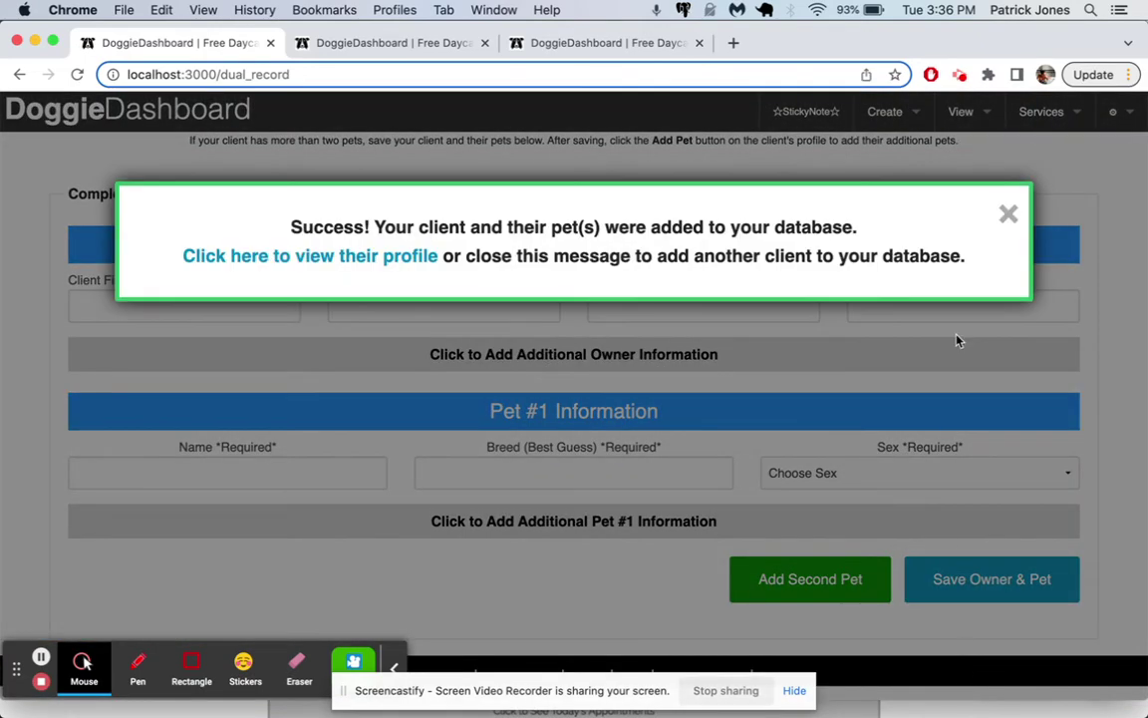
{"action": "left_click", "coordinate": [411, 260]}
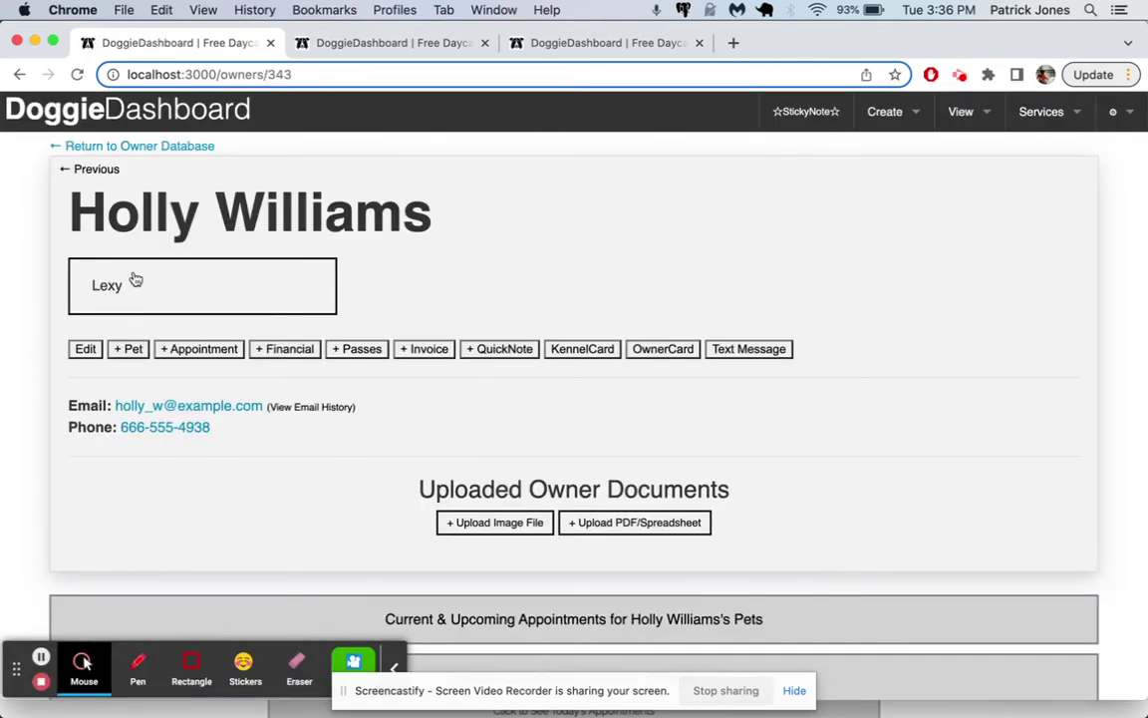
{"action": "key", "text": "super+r"}
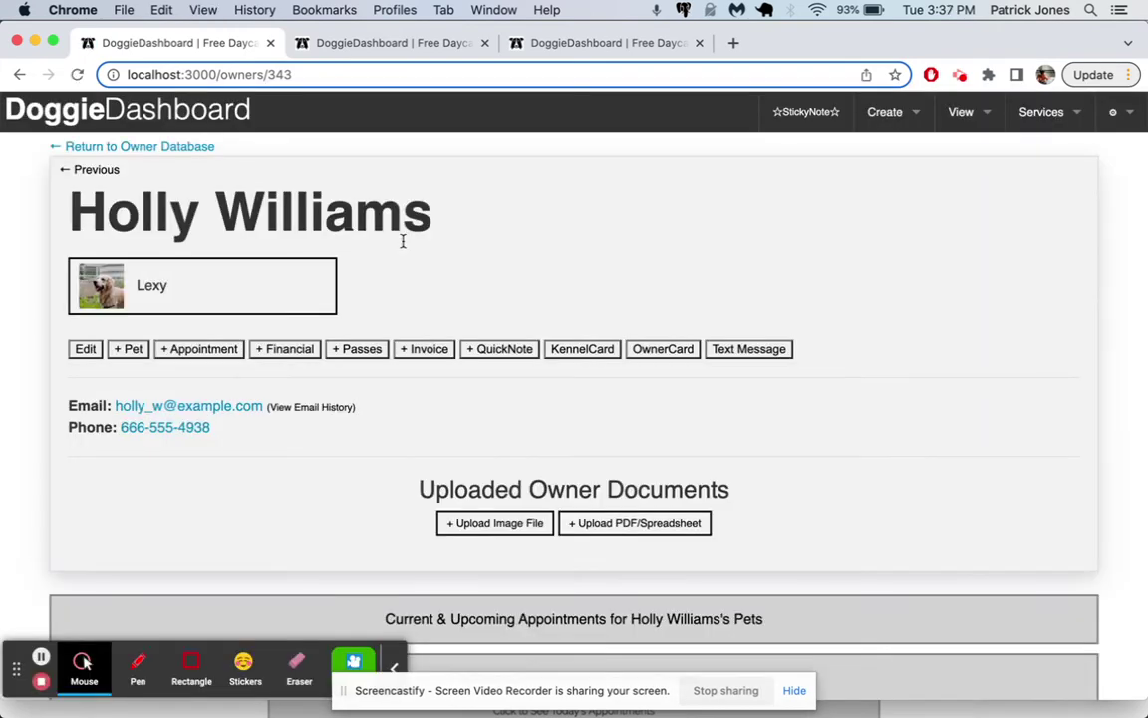
{"action": "left_click", "coordinate": [105, 292]}
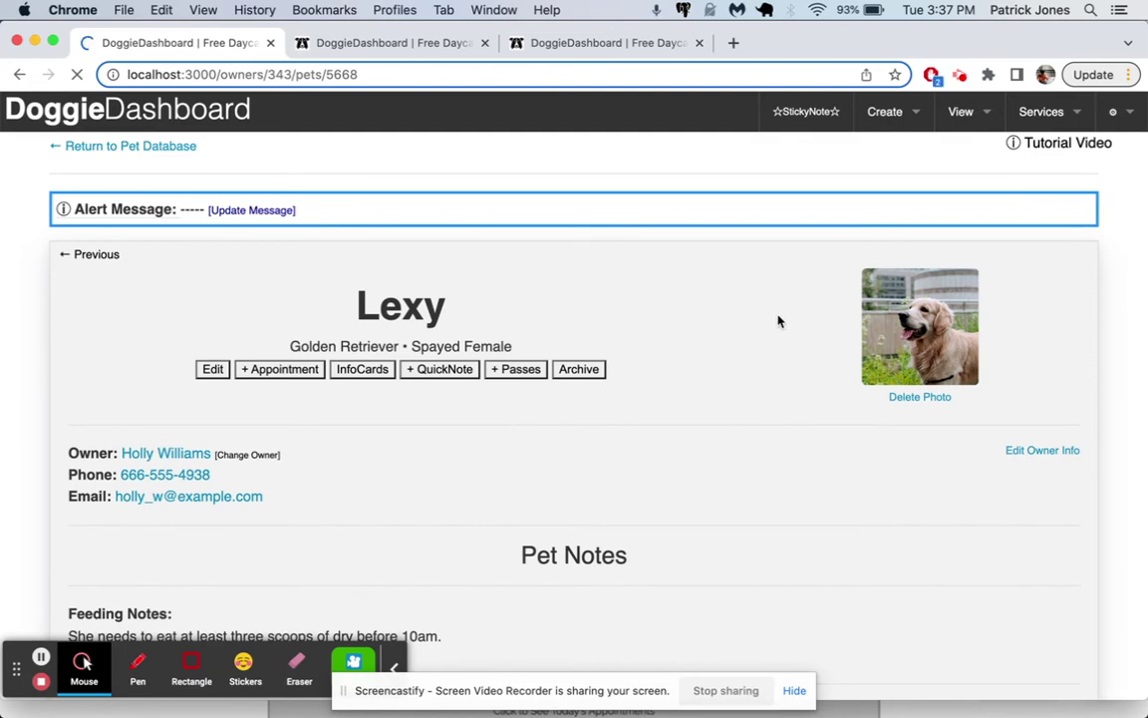
Step: Browse the Pets and Clients databases, returning to the Pet Database and its Picture View note
{"action": "left_click", "coordinate": [961, 112]}
{"action": "mouse_move", "coordinate": [943, 157]}
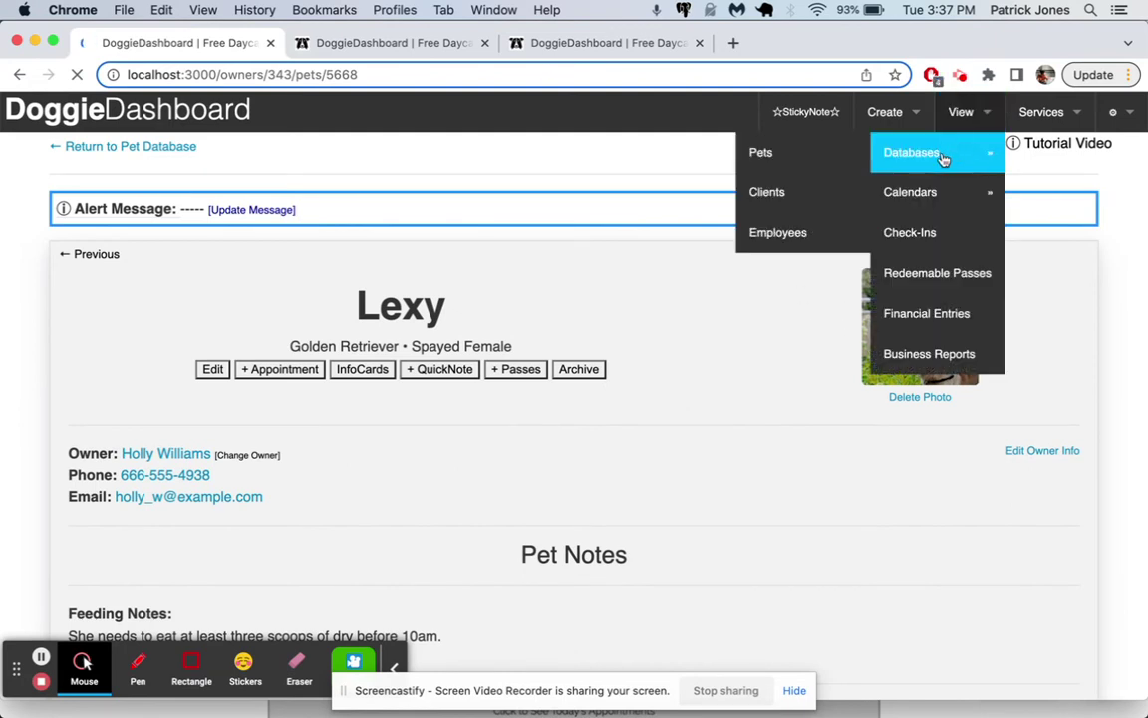
{"action": "left_click", "coordinate": [829, 168]}
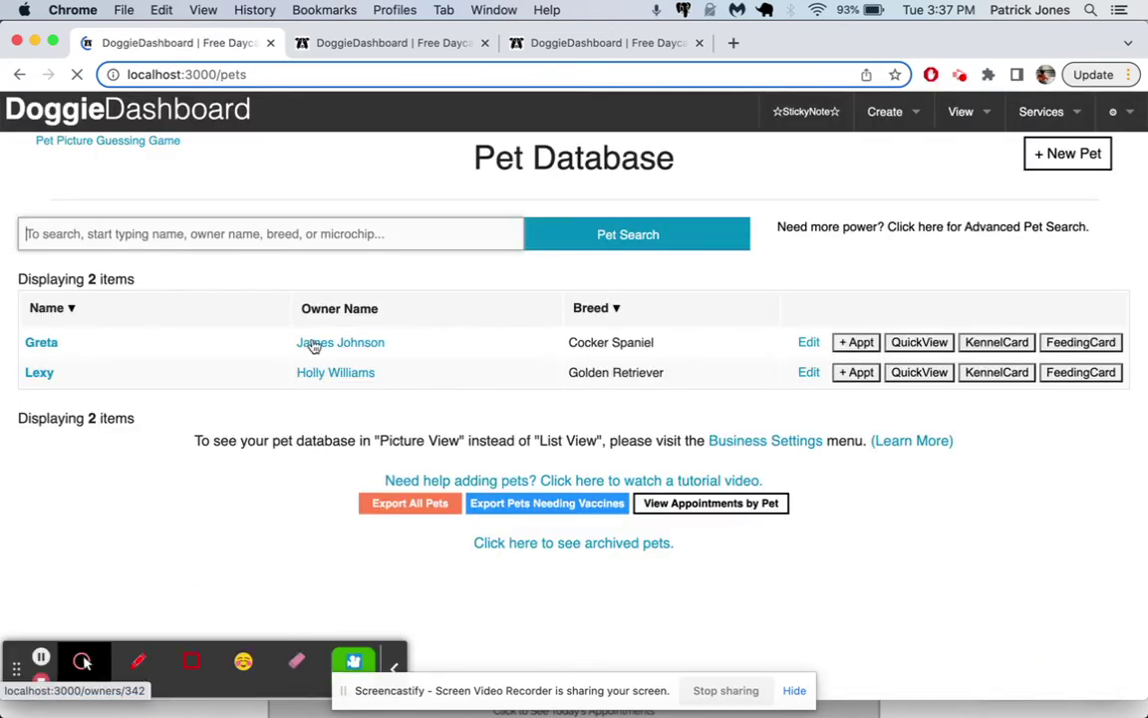
{"action": "left_click", "coordinate": [961, 112]}
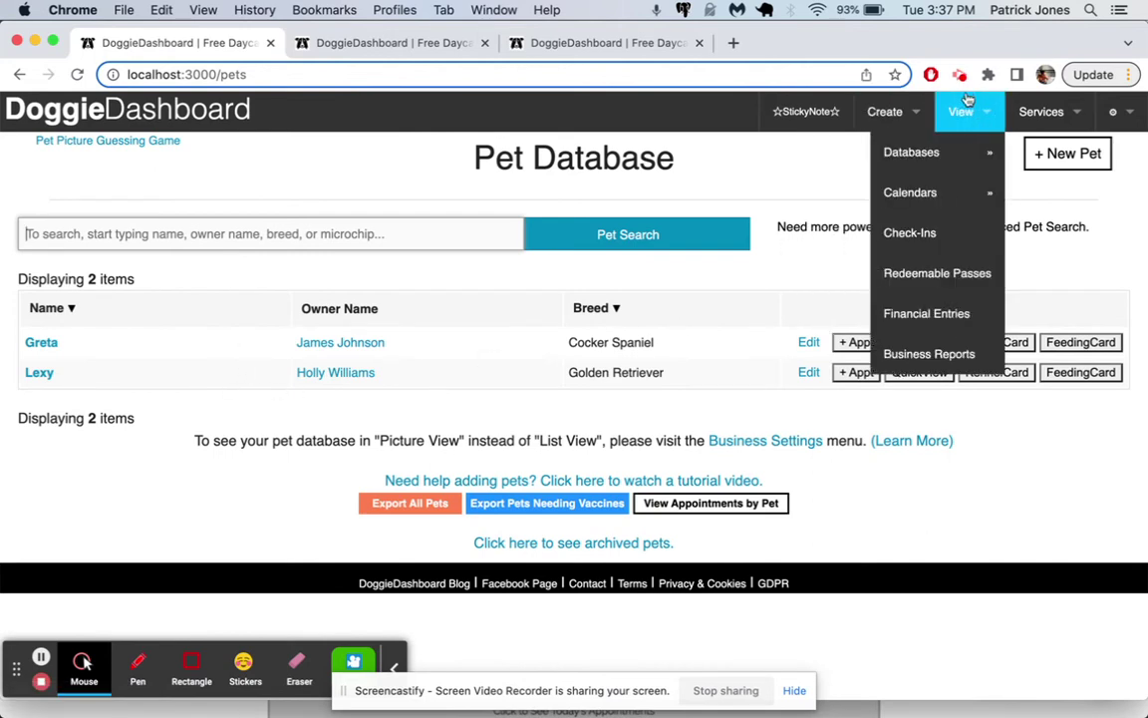
{"action": "mouse_move", "coordinate": [940, 151]}
{"action": "left_click", "coordinate": [817, 195]}
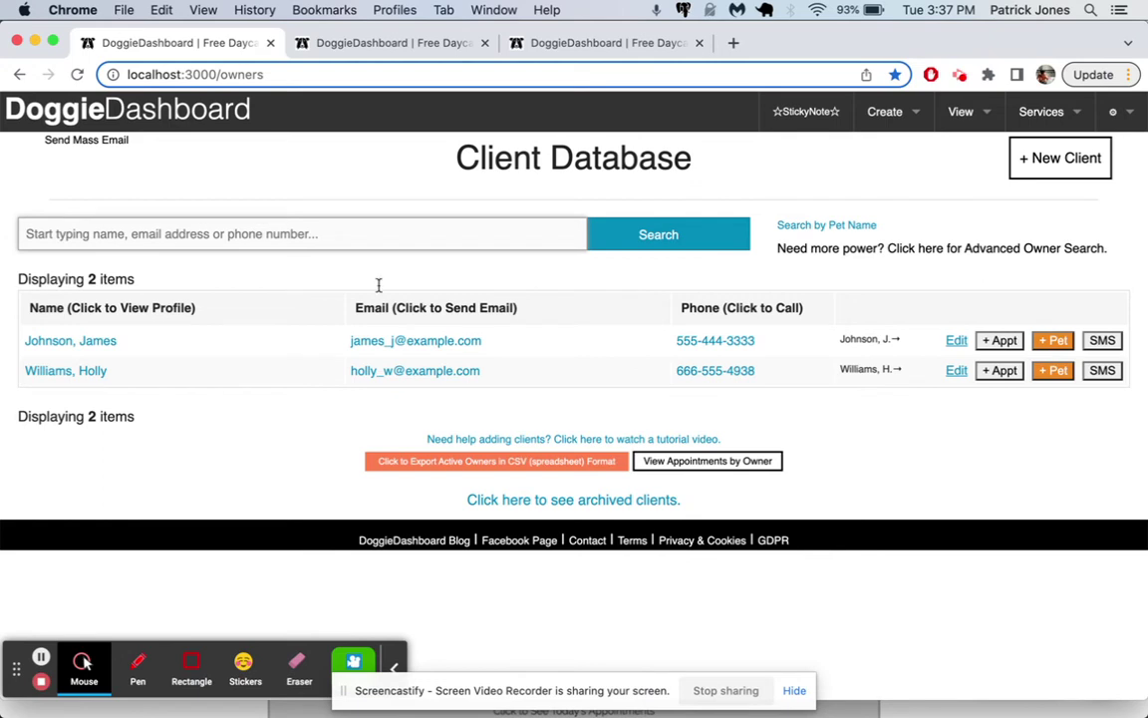
{"action": "left_click", "coordinate": [19, 74]}
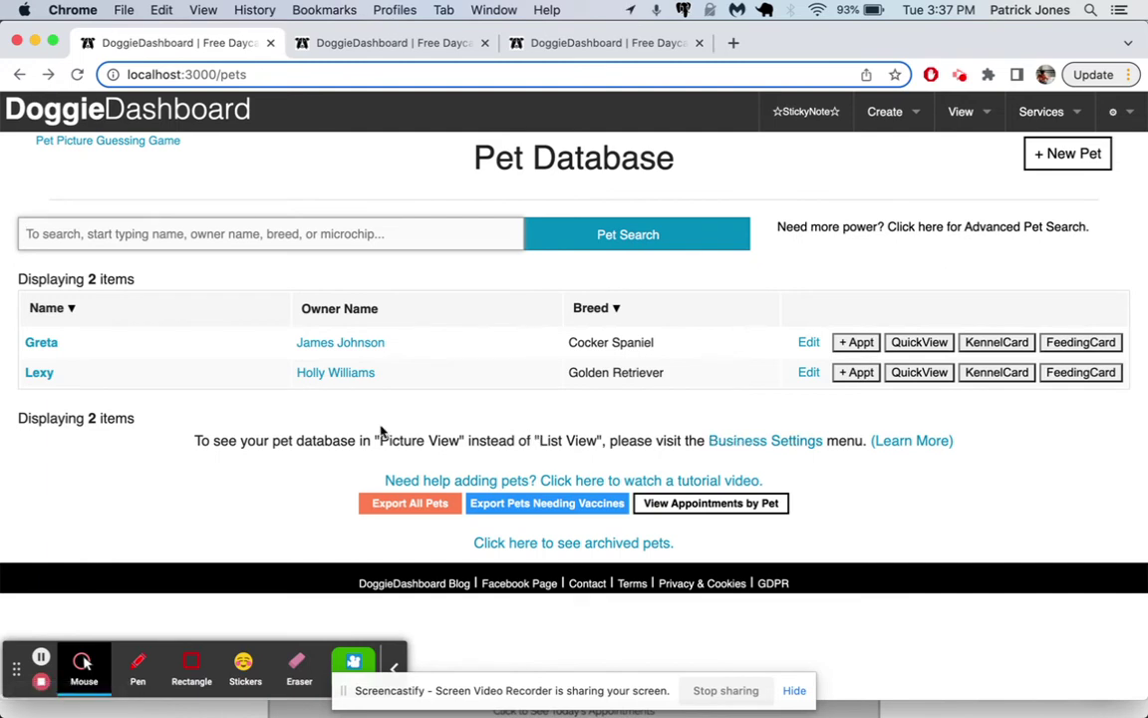
{"action": "left_click_drag", "start_coordinate": [195, 439], "coordinate": [450, 434]}
Step: Change the Business Settings pet display to Show Pets in Picture View and save
{"action": "left_click", "coordinate": [788, 439]}
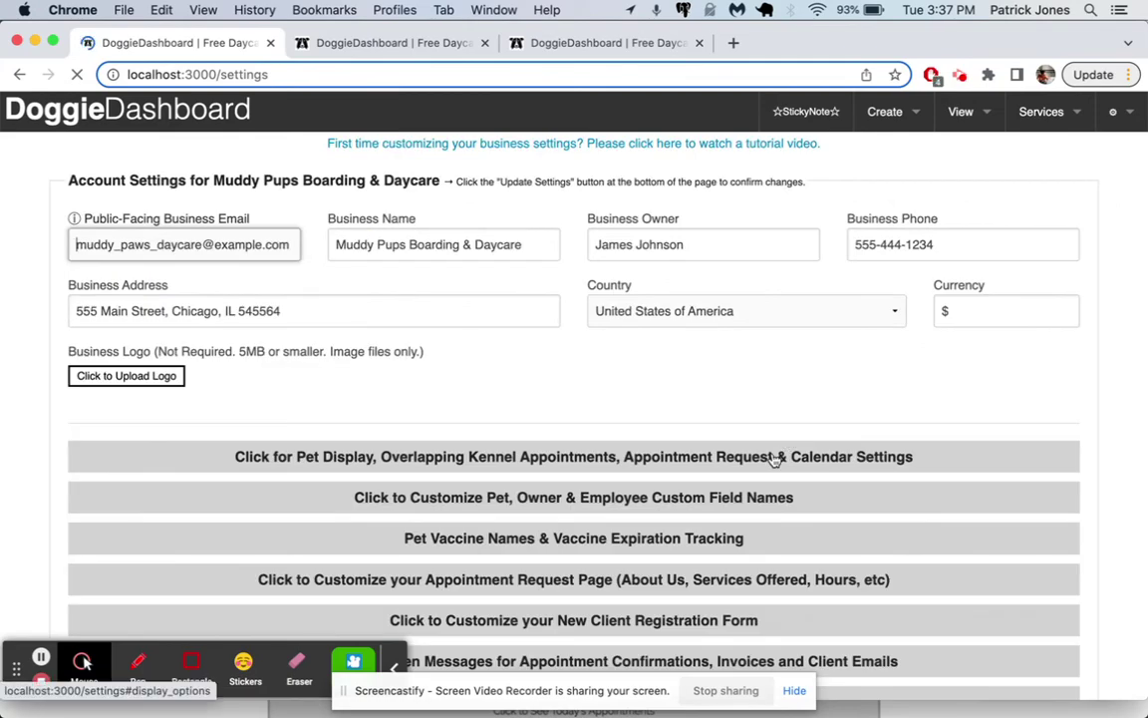
{"action": "left_click", "coordinate": [776, 457]}
{"action": "scroll", "coordinate": [775, 459], "scroll_direction": "down", "scroll_amount": 3}
{"action": "left_click", "coordinate": [831, 337]}
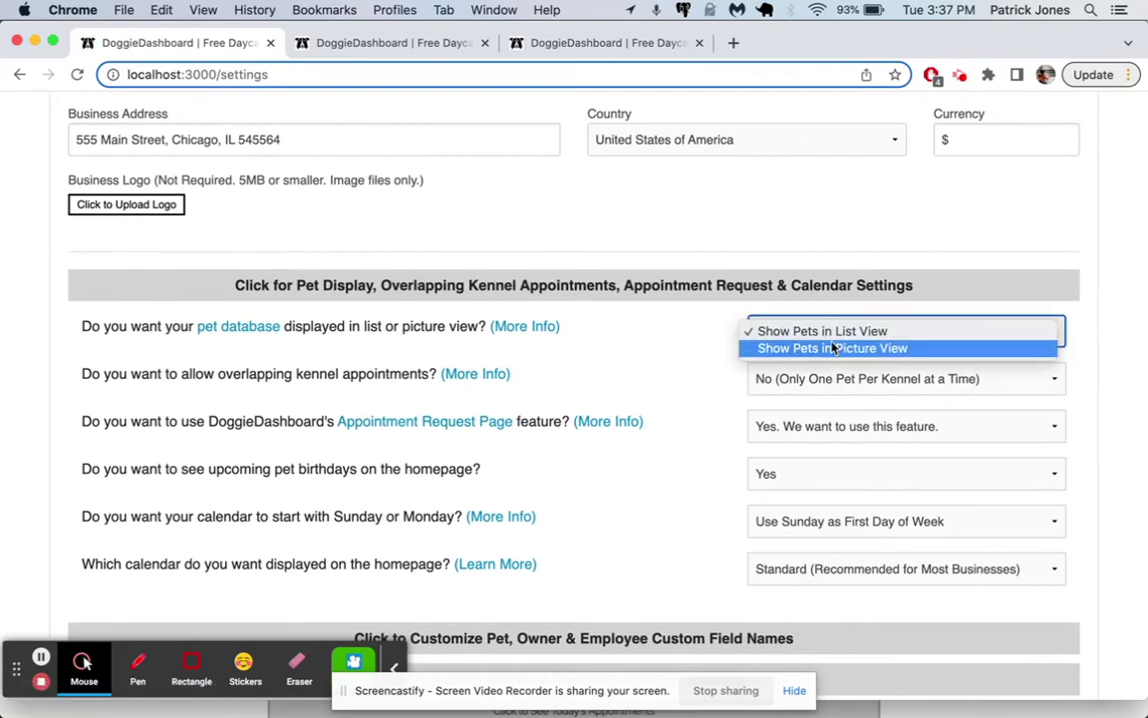
{"action": "left_click", "coordinate": [828, 346]}
{"action": "scroll", "coordinate": [933, 499], "scroll_direction": "down", "scroll_amount": 4}
{"action": "left_click", "coordinate": [962, 665]}
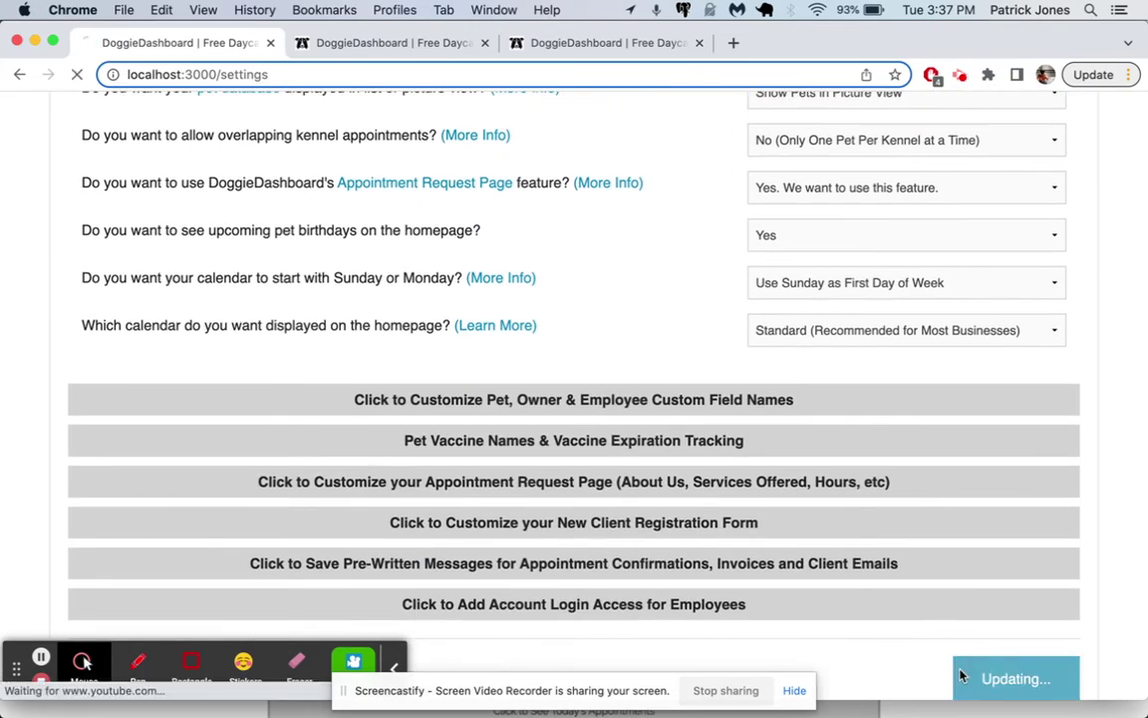
Step: Reopen the Pet Database to see Greta and Lexy as photo cards
{"action": "mouse_move", "coordinate": [943, 151]}
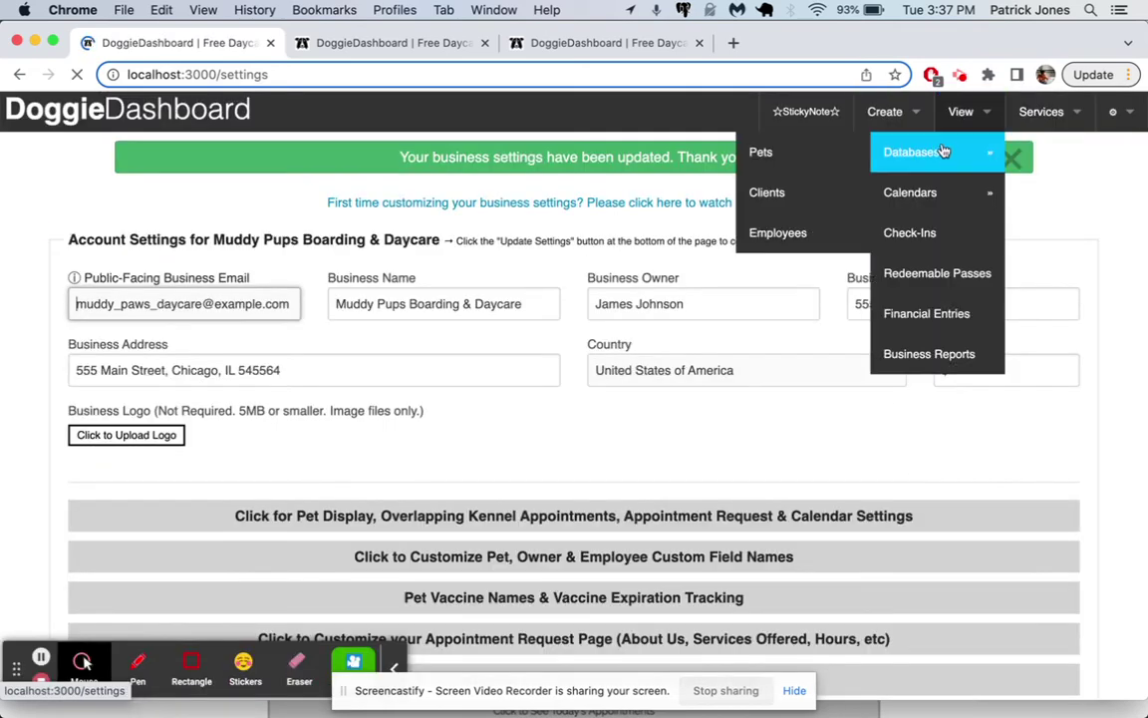
{"action": "left_click", "coordinate": [837, 167]}
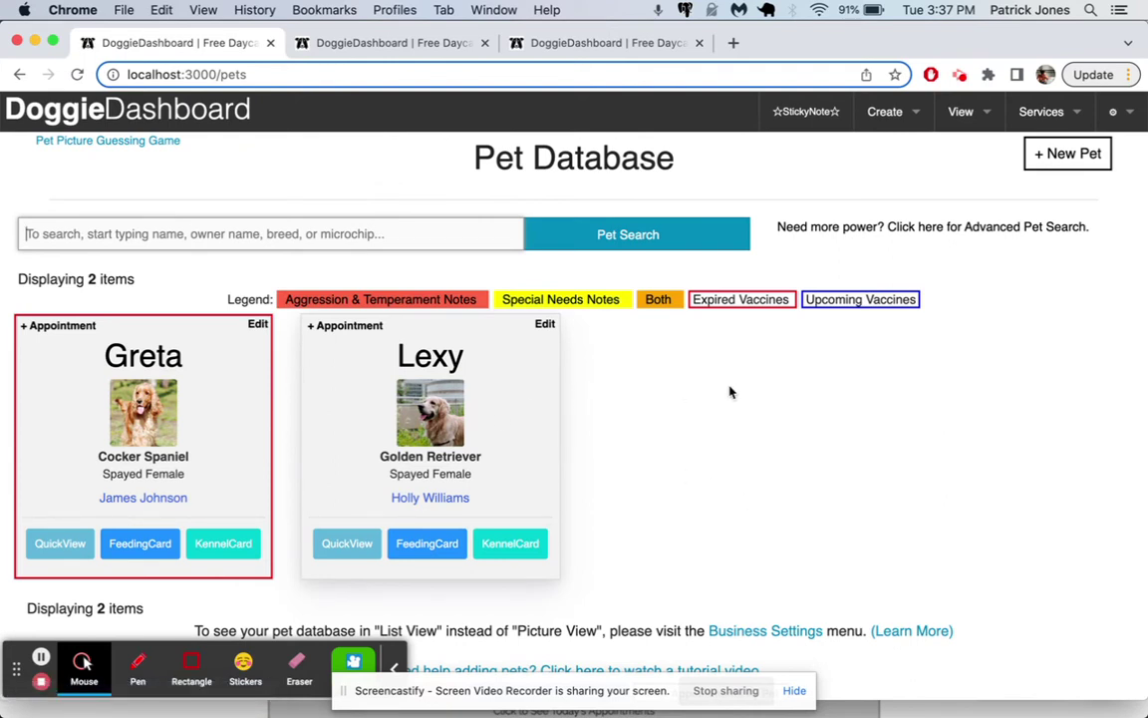
{"action": "scroll", "coordinate": [564, 430], "scroll_direction": "down", "scroll_amount": 2}
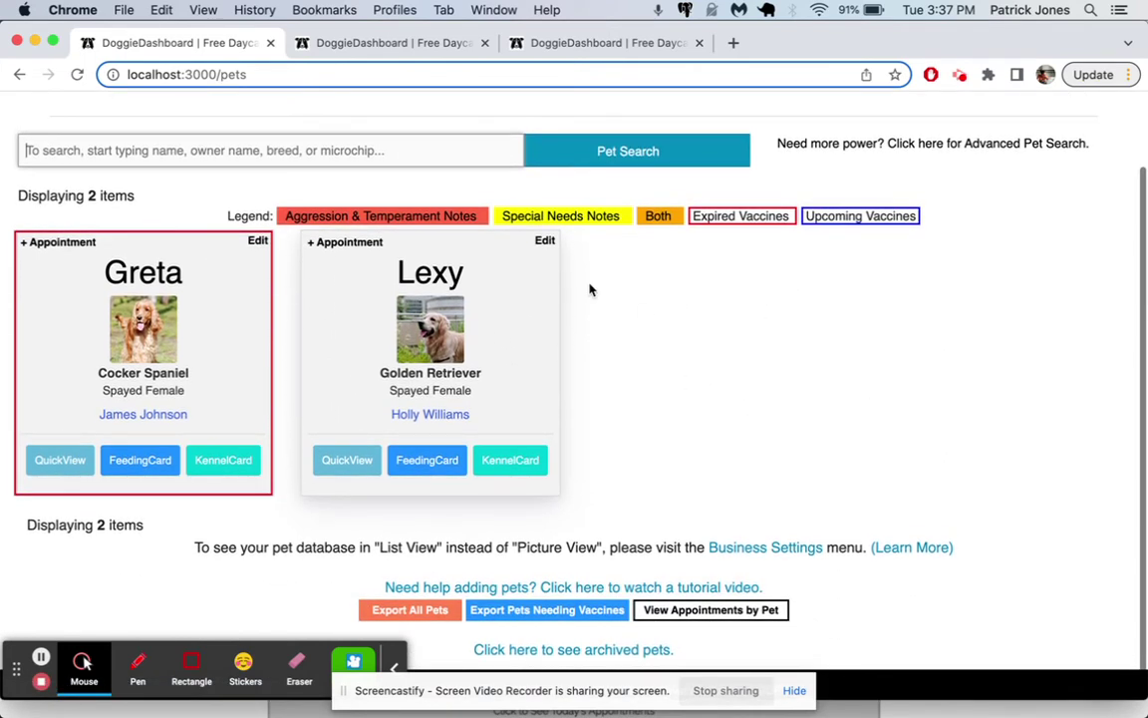
Step: Open the Pet Database in the live demo account on the other browser tab
{"action": "left_click", "coordinate": [445, 46]}
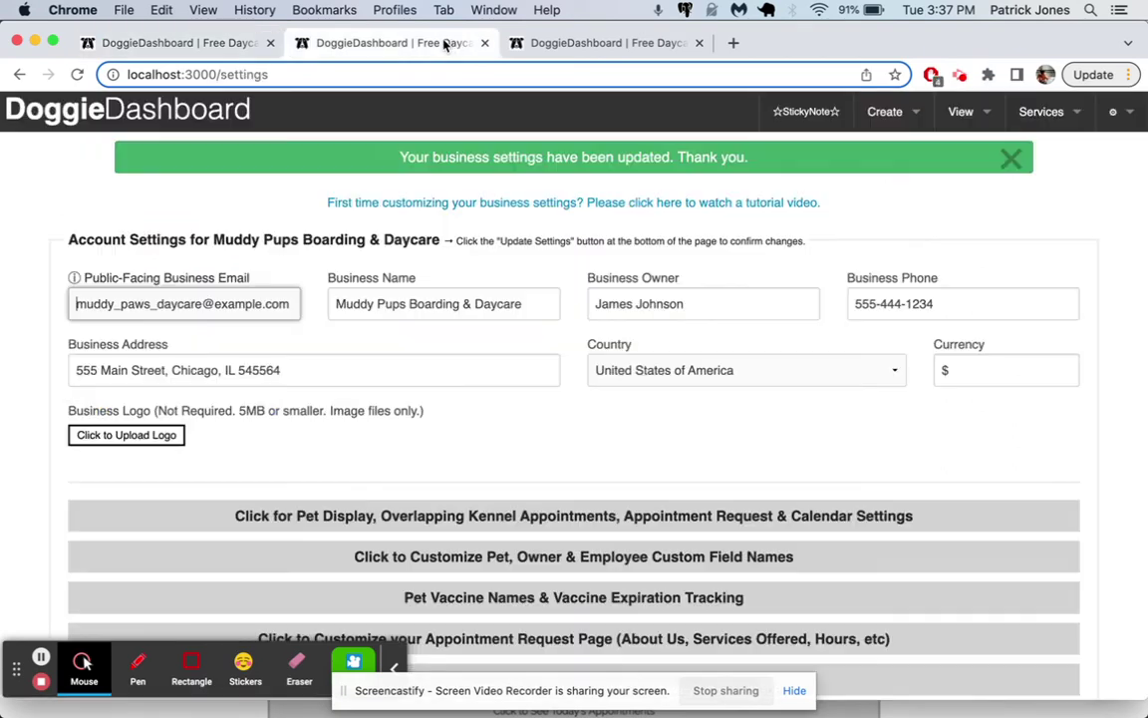
{"action": "left_click", "coordinate": [518, 43]}
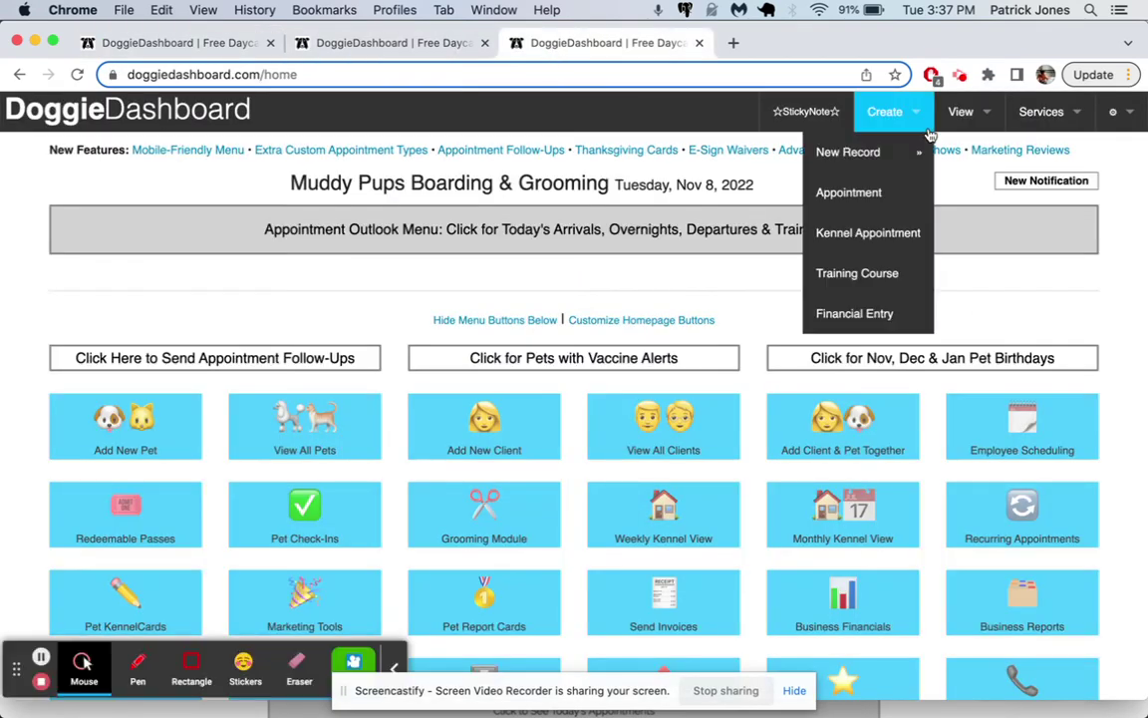
{"action": "mouse_move", "coordinate": [961, 112]}
{"action": "left_click", "coordinate": [844, 153]}
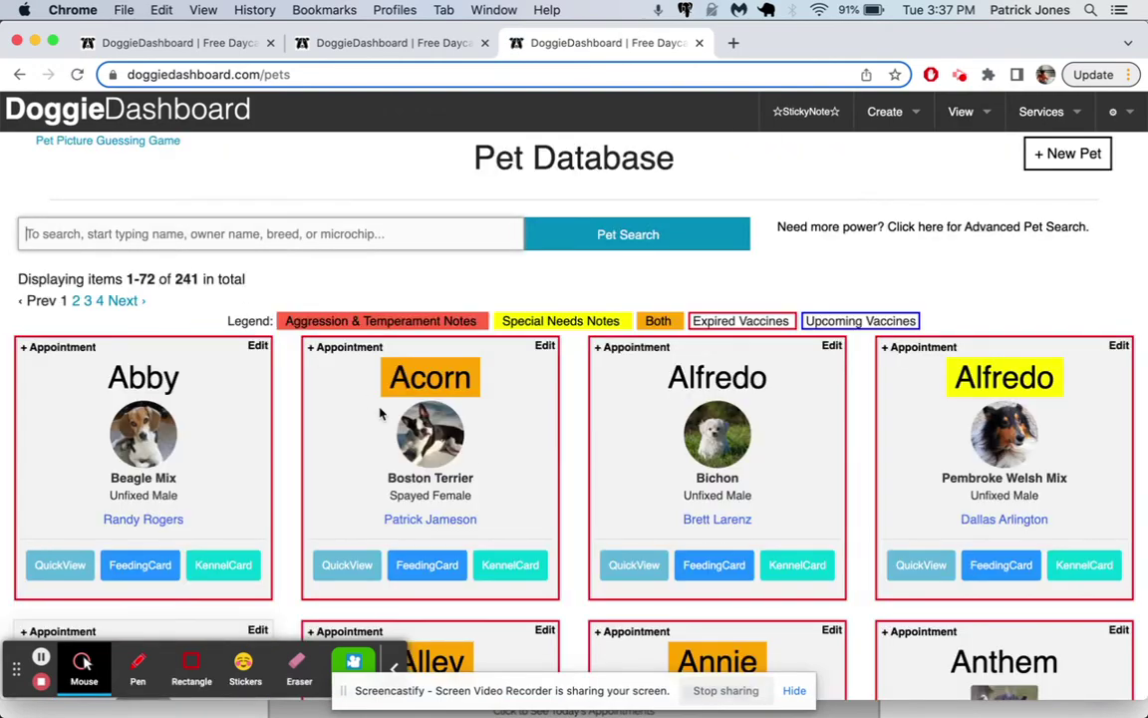
Step: Scroll through the 241-pet demo database cards, then switch back to the local dashboard tab
{"action": "scroll", "coordinate": [381, 400], "scroll_direction": "down", "scroll_amount": 15}
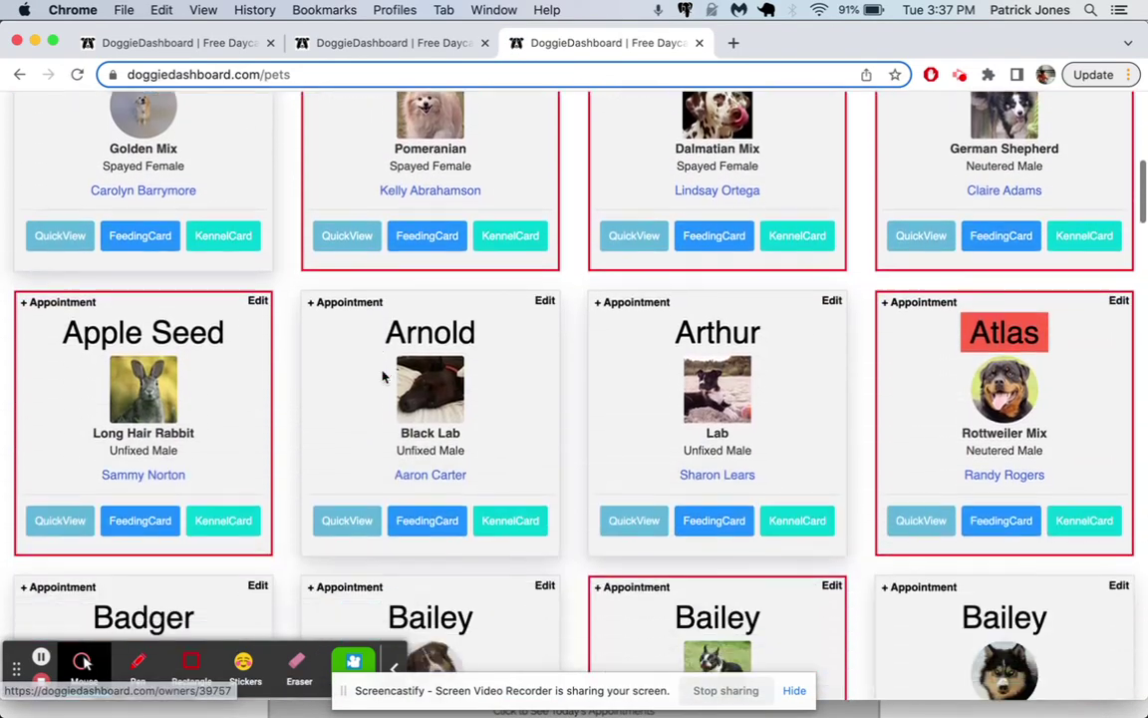
{"action": "scroll", "coordinate": [382, 377], "scroll_direction": "down", "scroll_amount": 17}
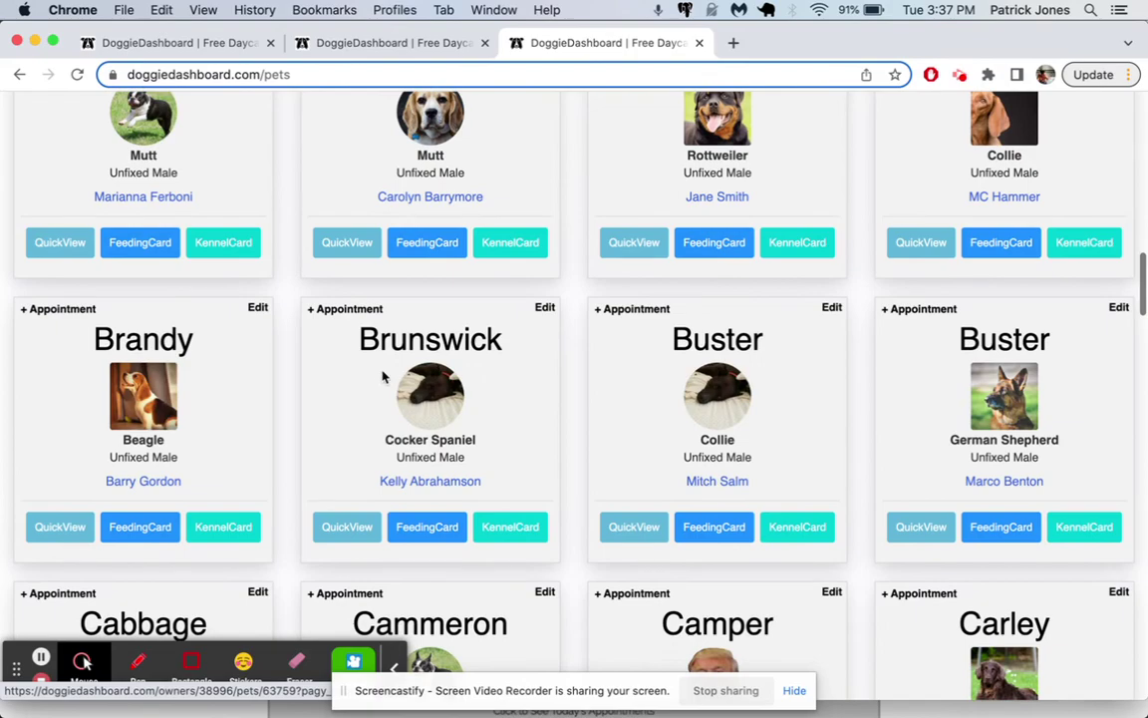
{"action": "scroll", "coordinate": [384, 375], "scroll_direction": "down", "scroll_amount": 12}
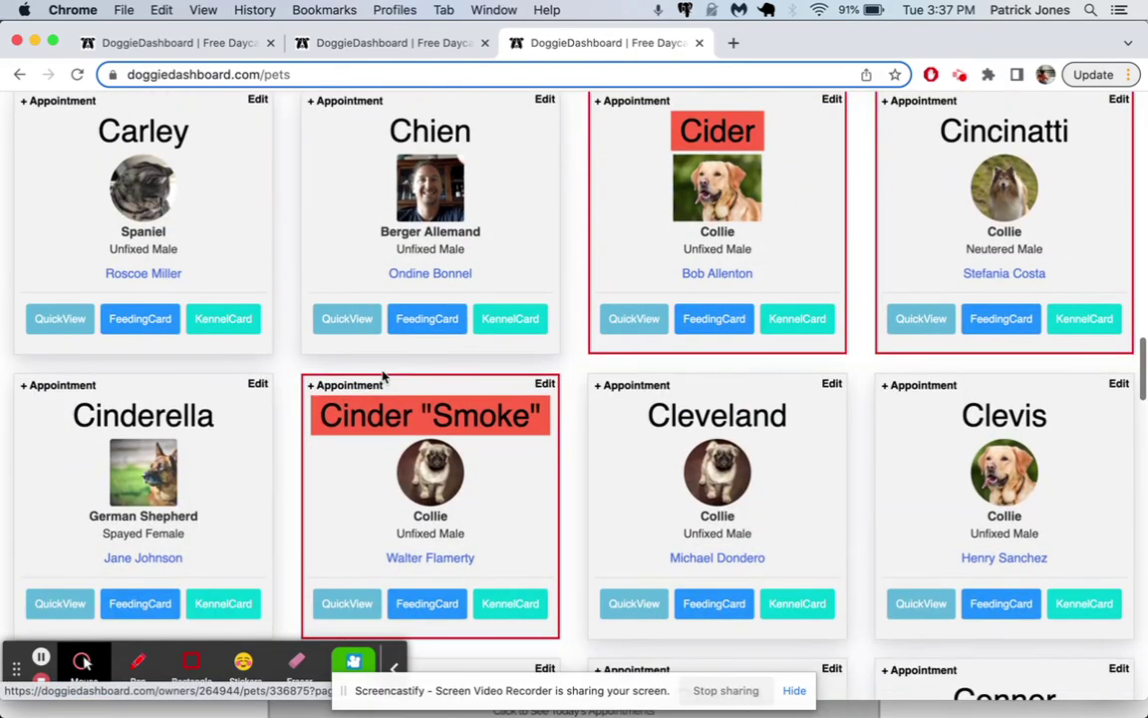
{"action": "scroll", "coordinate": [382, 377], "scroll_direction": "down", "scroll_amount": 20}
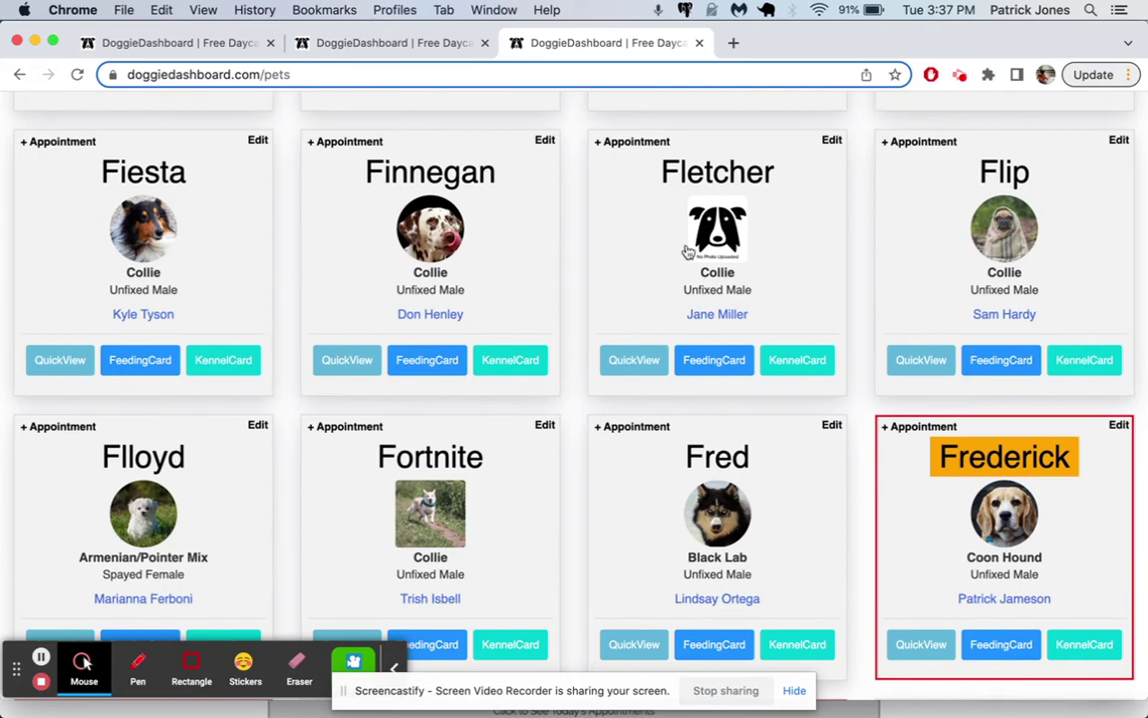
{"action": "scroll", "coordinate": [628, 290], "scroll_direction": "down", "scroll_amount": 6}
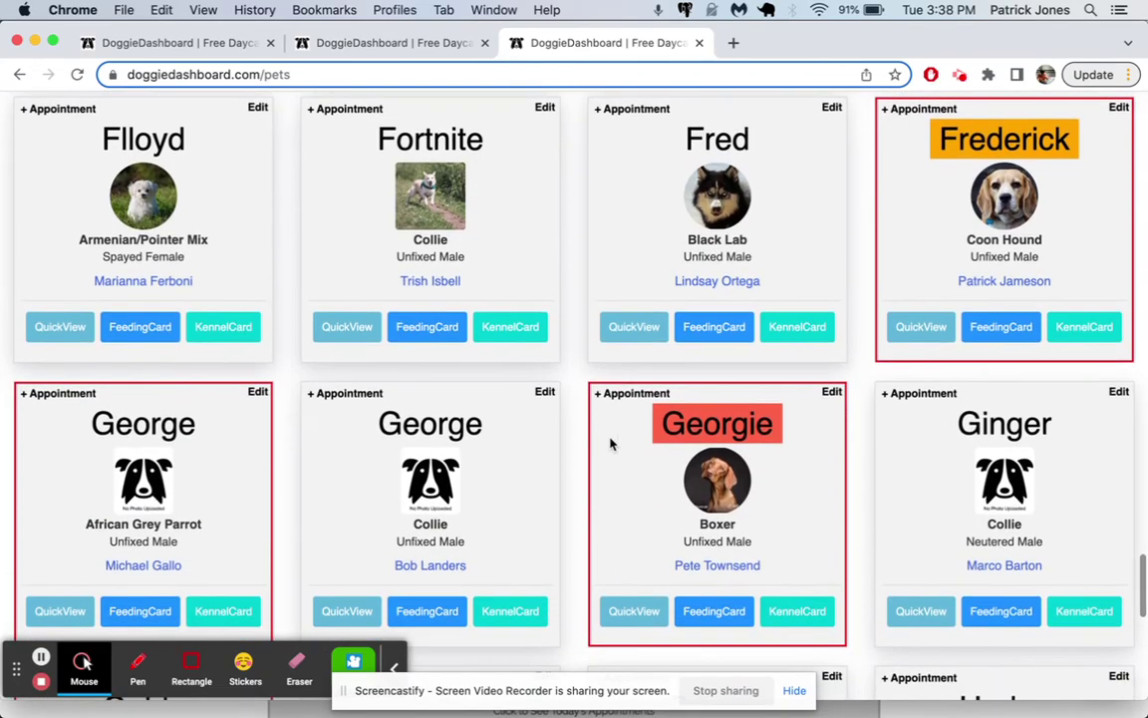
{"action": "scroll", "coordinate": [612, 438], "scroll_direction": "up", "scroll_amount": 20}
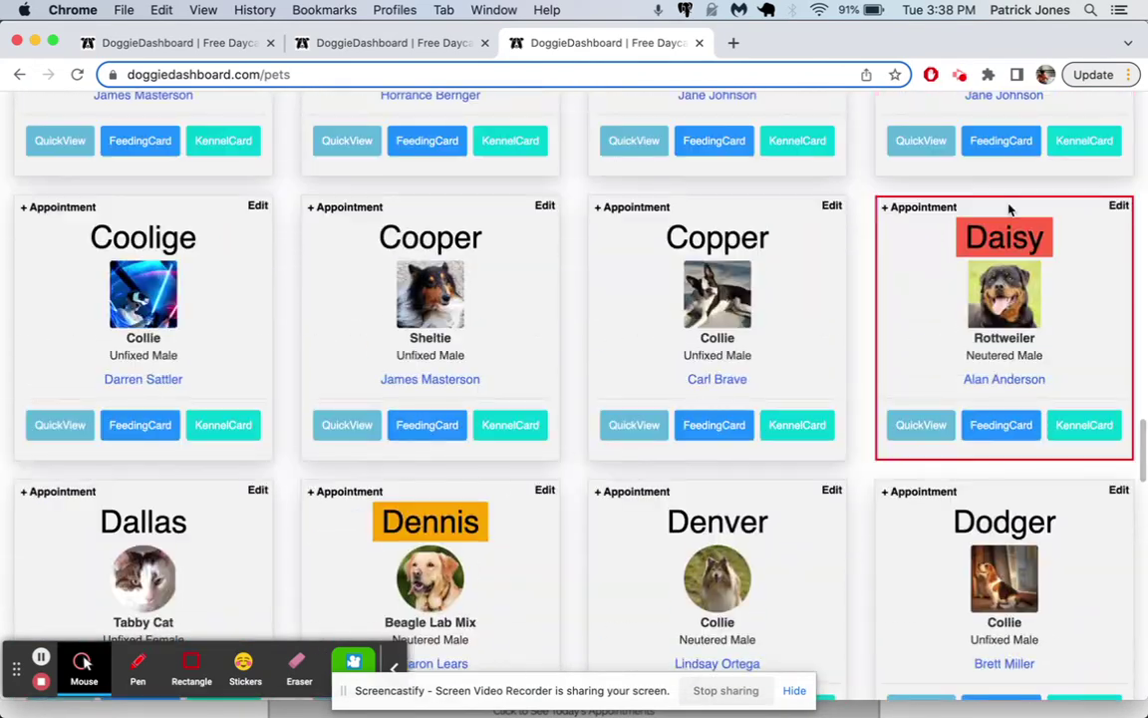
{"action": "scroll", "coordinate": [456, 534], "scroll_direction": "up", "scroll_amount": 15}
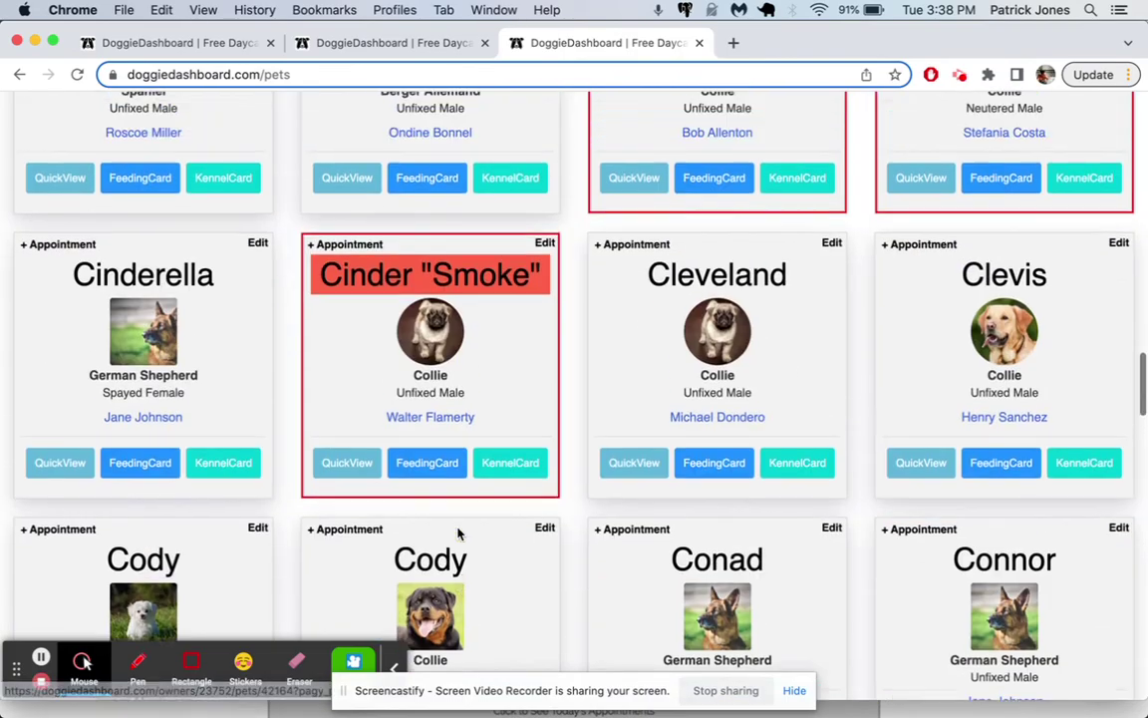
{"action": "scroll", "coordinate": [457, 534], "scroll_direction": "up", "scroll_amount": 20}
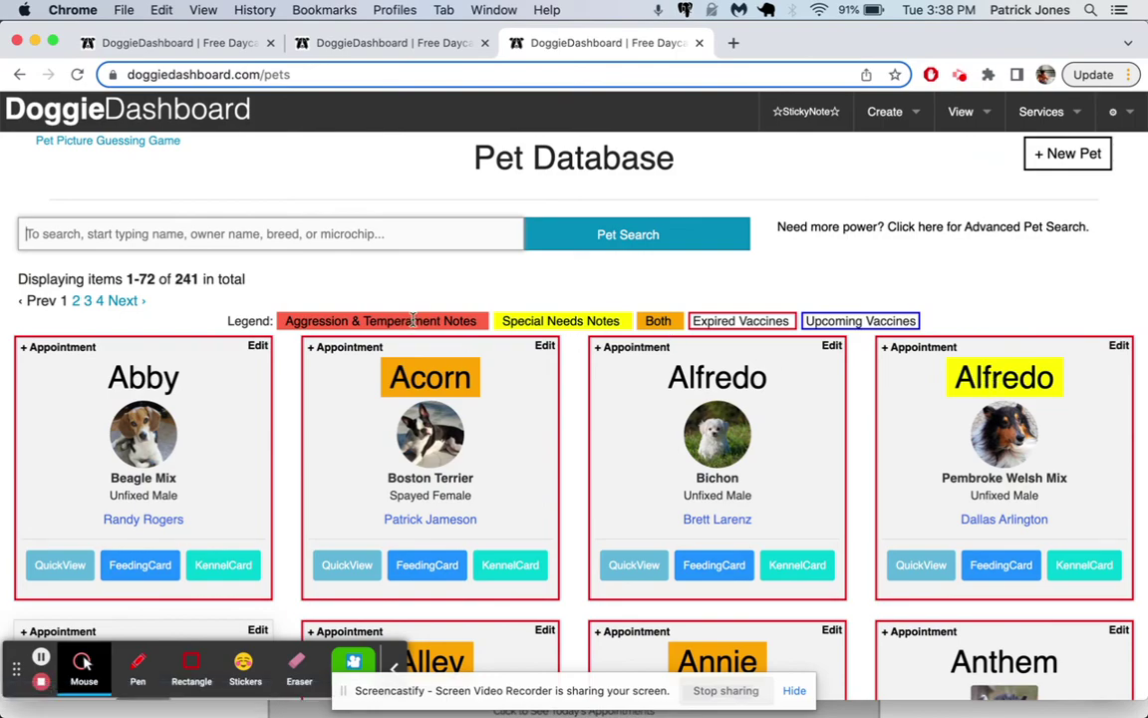
{"action": "scroll", "coordinate": [439, 329], "scroll_direction": "down", "scroll_amount": 8}
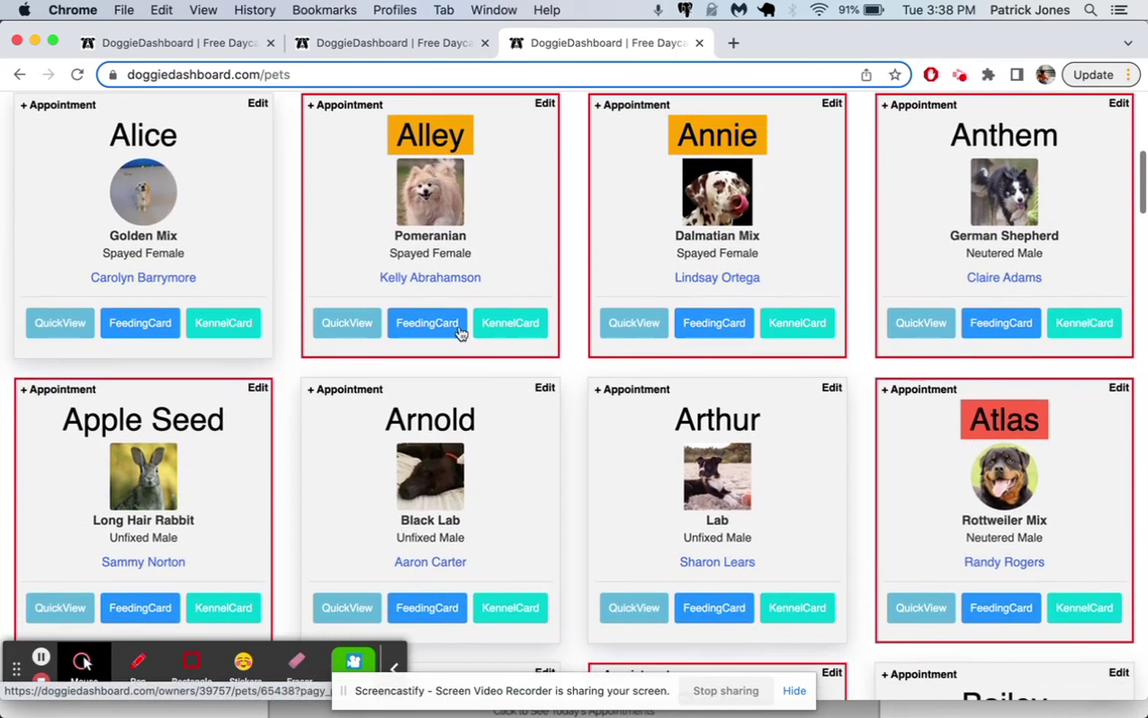
{"action": "scroll", "coordinate": [865, 444], "scroll_direction": "up", "scroll_amount": 8}
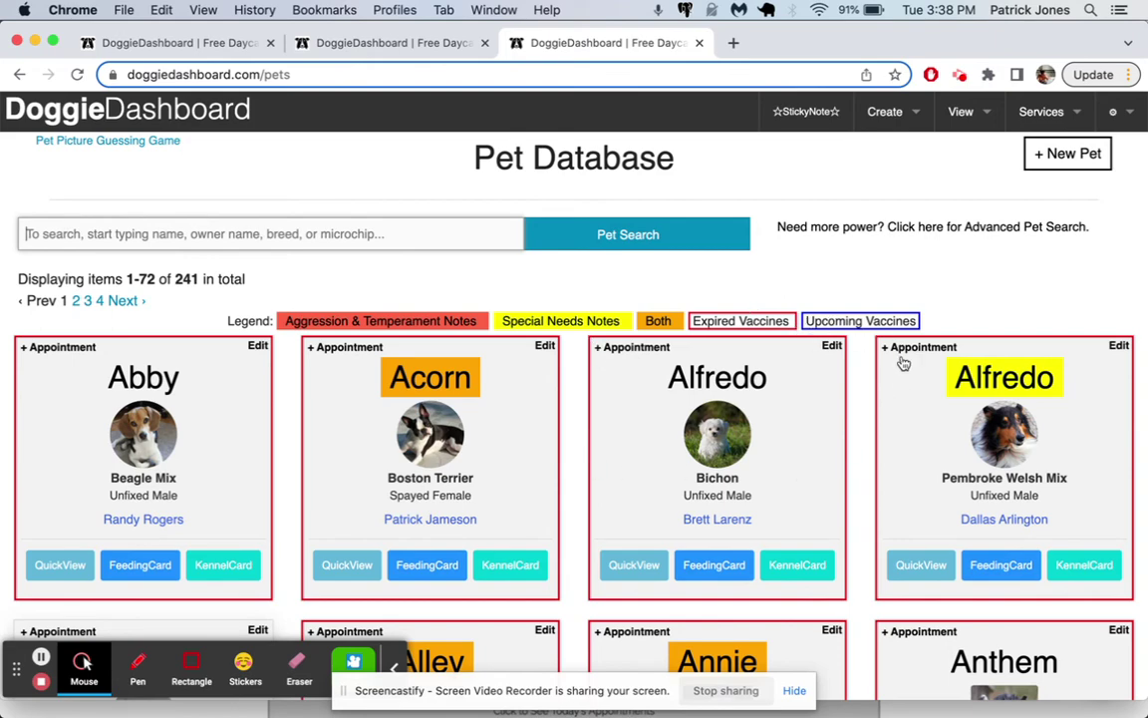
{"action": "scroll", "coordinate": [897, 346], "scroll_direction": "down", "scroll_amount": 5}
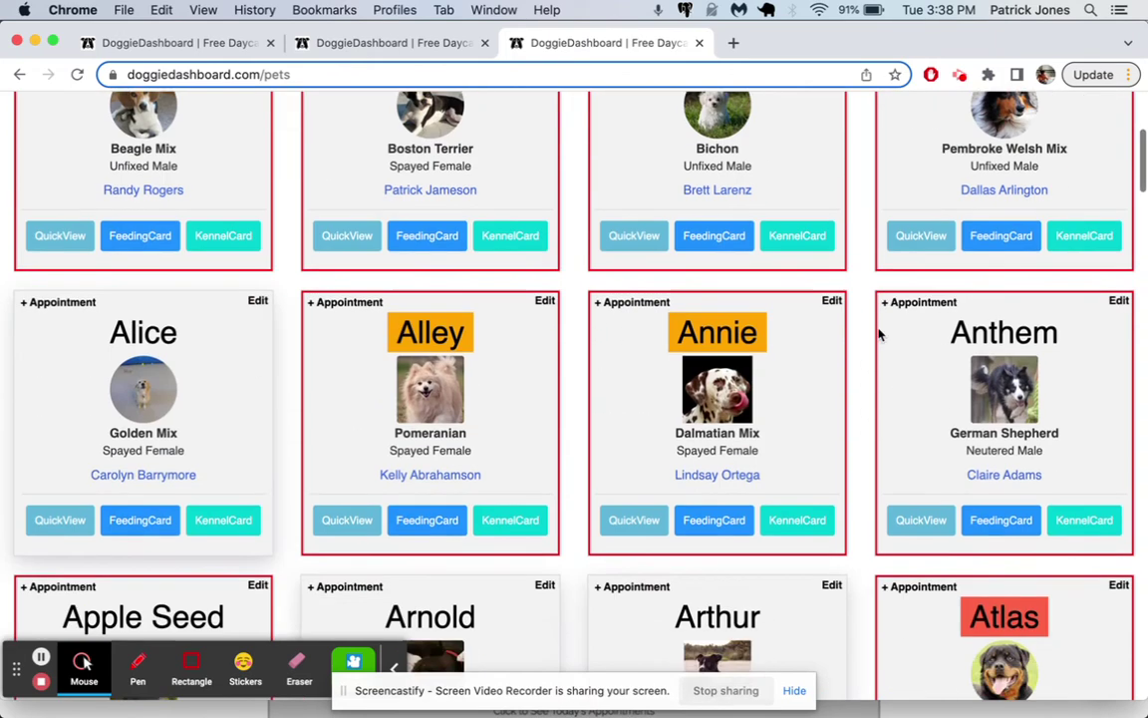
{"action": "scroll", "coordinate": [879, 333], "scroll_direction": "up", "scroll_amount": 3}
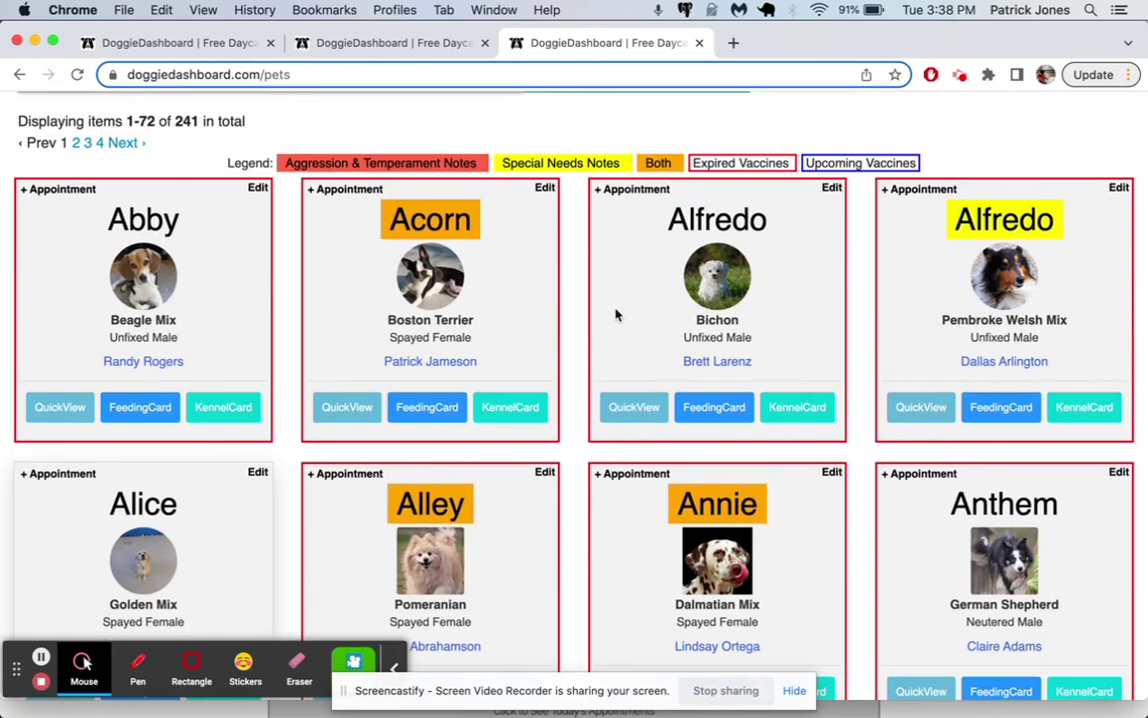
{"action": "scroll", "coordinate": [508, 520], "scroll_direction": "down", "scroll_amount": 8}
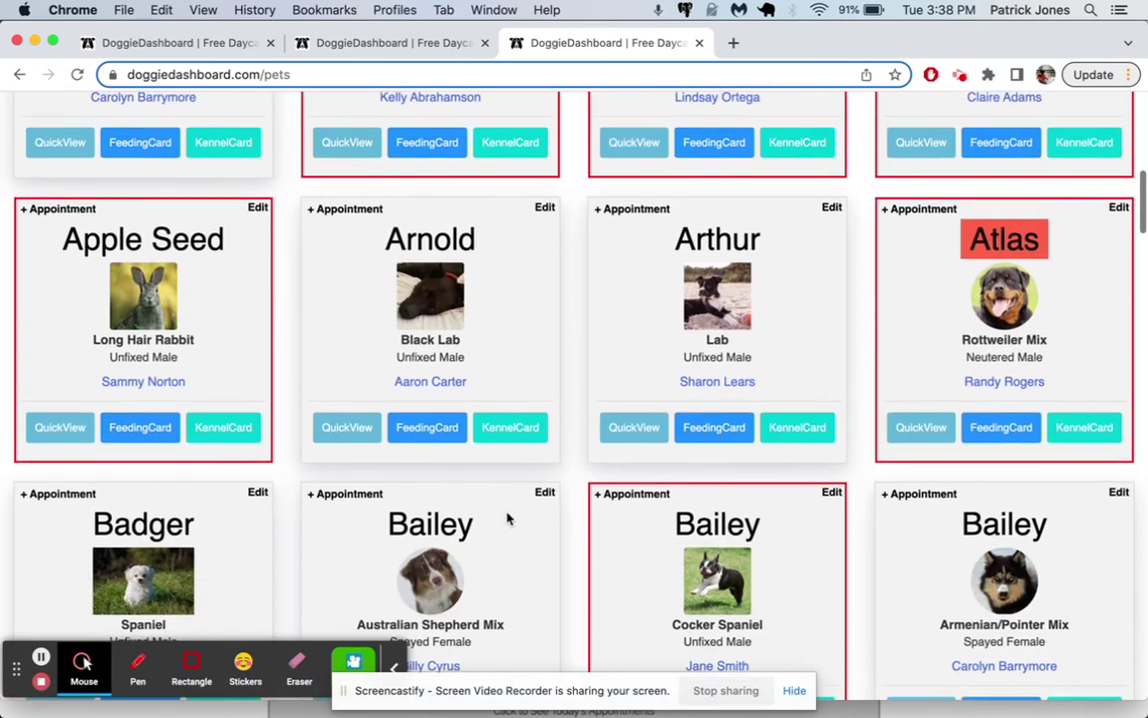
{"action": "left_click", "coordinate": [392, 45]}
Step: Reload the Pet Database and set Lexy's rabies expiration date to Nov 15 2022
{"action": "left_click", "coordinate": [206, 49]}
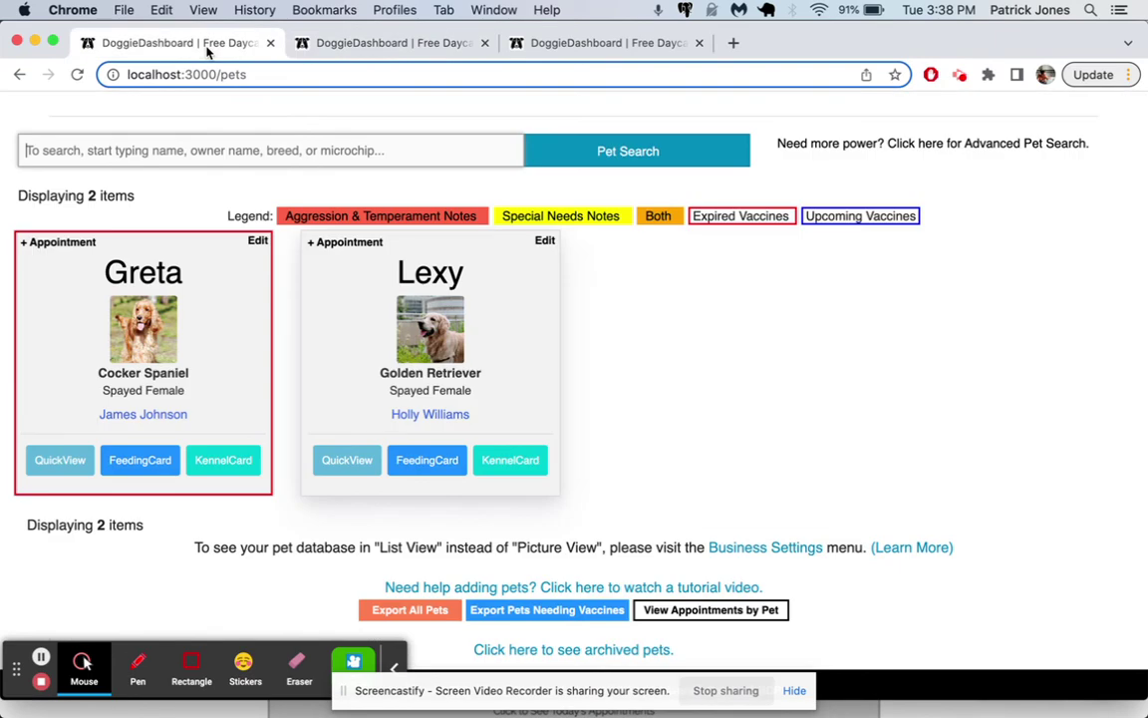
{"action": "key", "text": "super+r"}
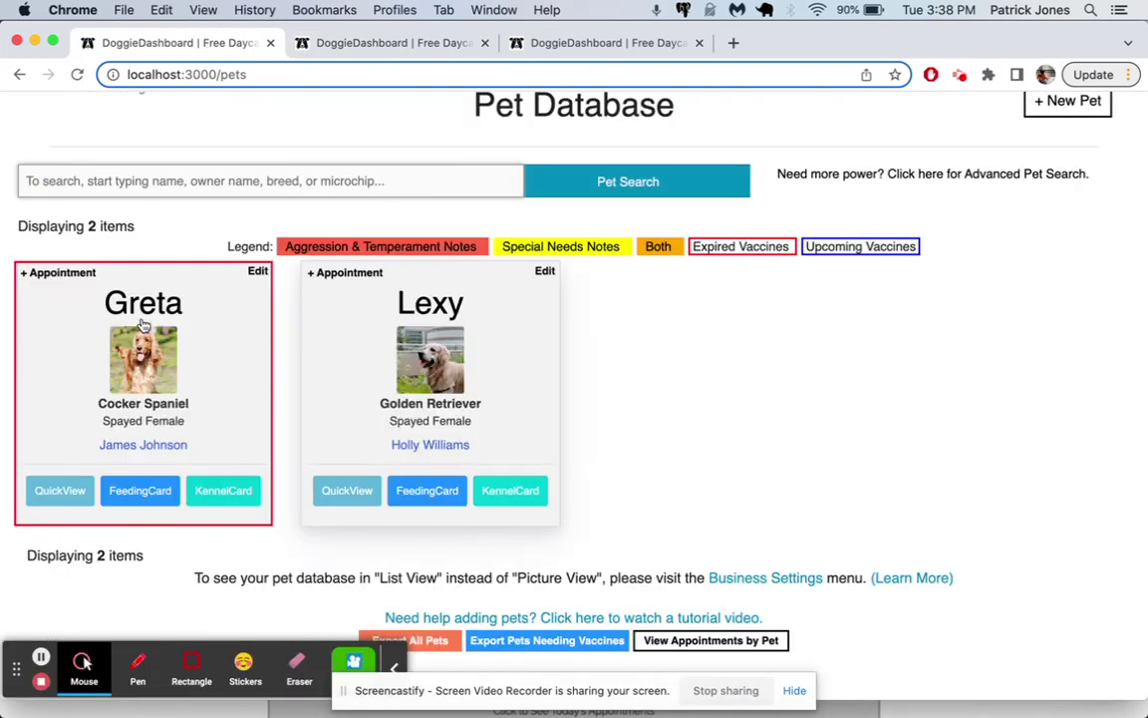
{"action": "left_click", "coordinate": [545, 272]}
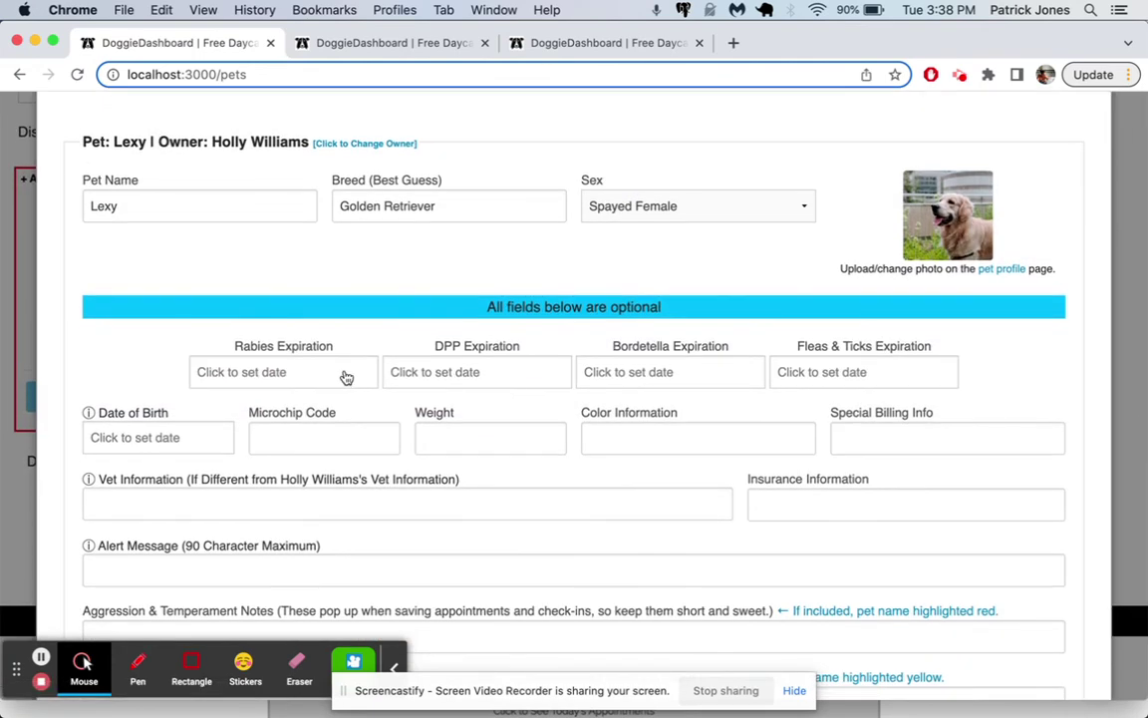
{"action": "left_click", "coordinate": [346, 376]}
{"action": "left_click", "coordinate": [283, 530]}
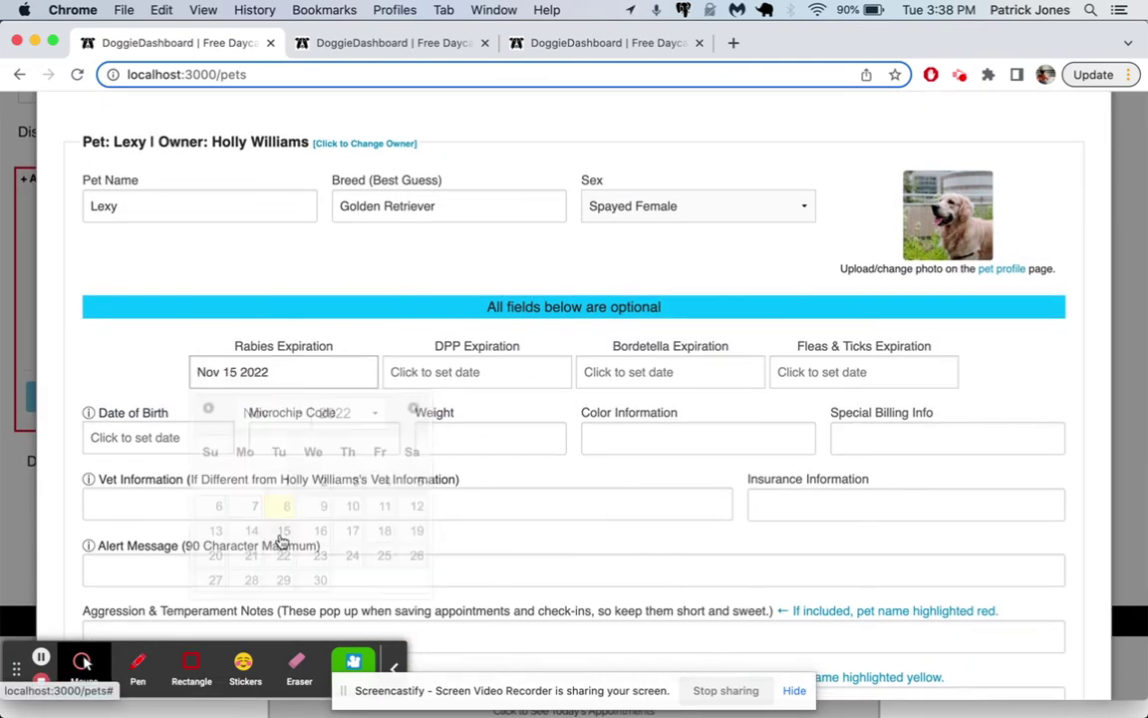
Step: Save Lexy's updated info and open her quick-view profile summary
{"action": "scroll", "coordinate": [633, 539], "scroll_direction": "down", "scroll_amount": 5}
{"action": "scroll", "coordinate": [1005, 537], "scroll_direction": "down", "scroll_amount": 5}
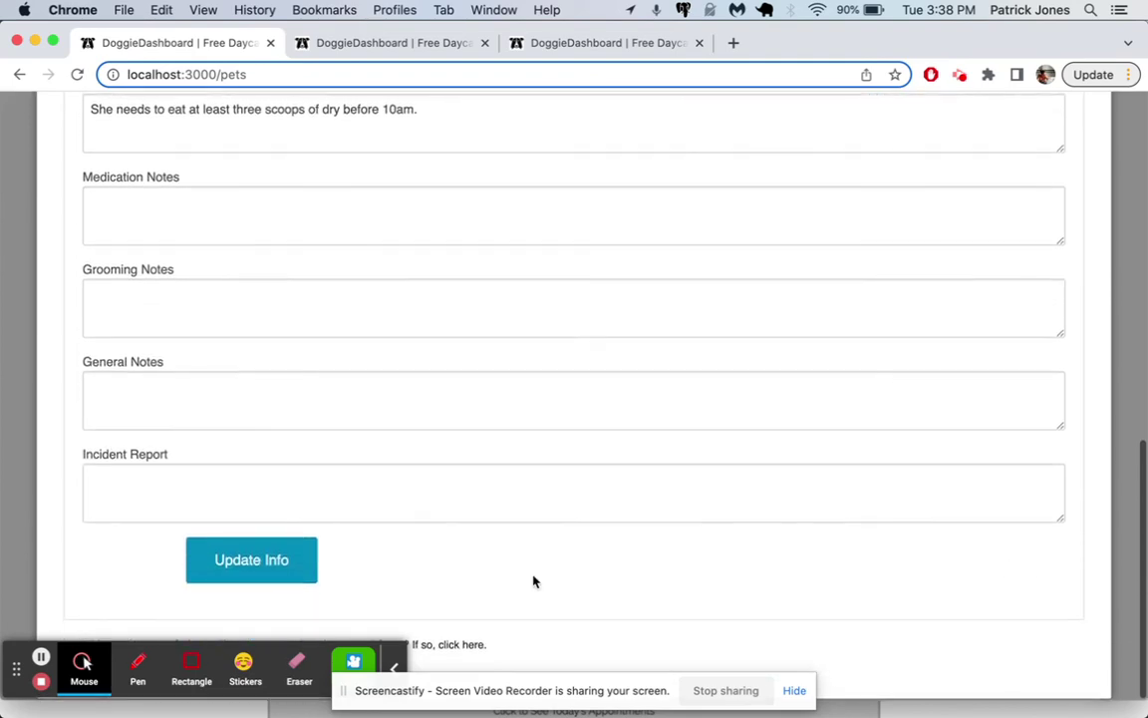
{"action": "left_click", "coordinate": [253, 562]}
{"action": "scroll", "coordinate": [494, 385], "scroll_direction": "up", "scroll_amount": 10}
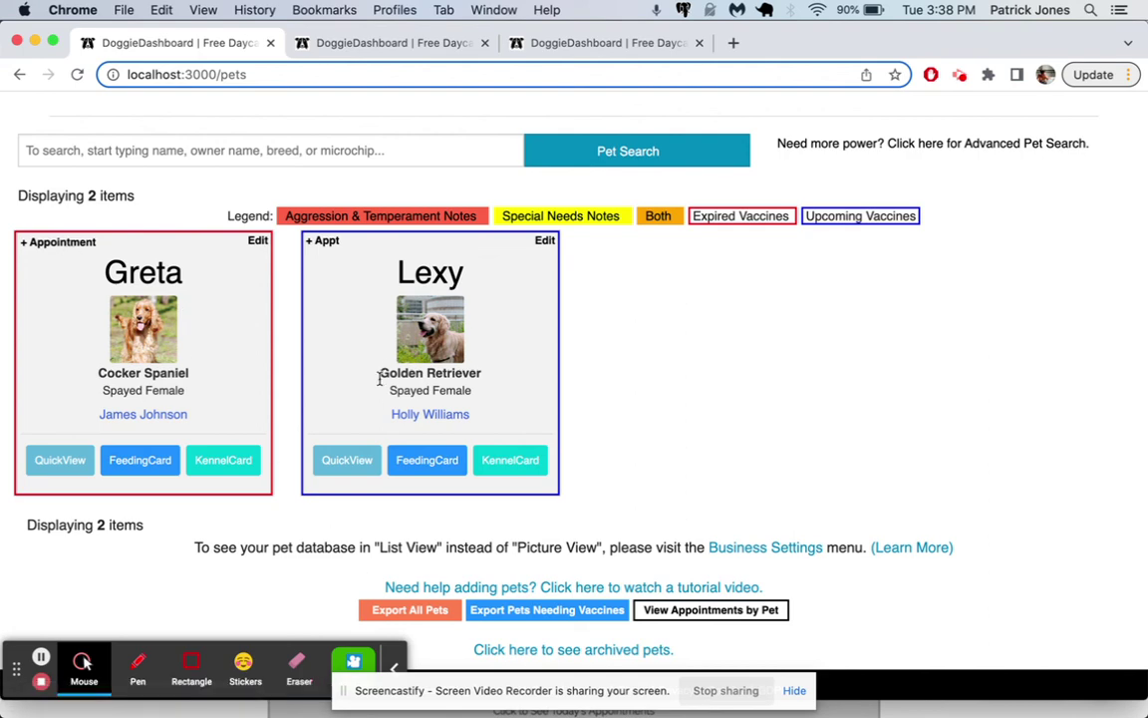
{"action": "left_click", "coordinate": [348, 467]}
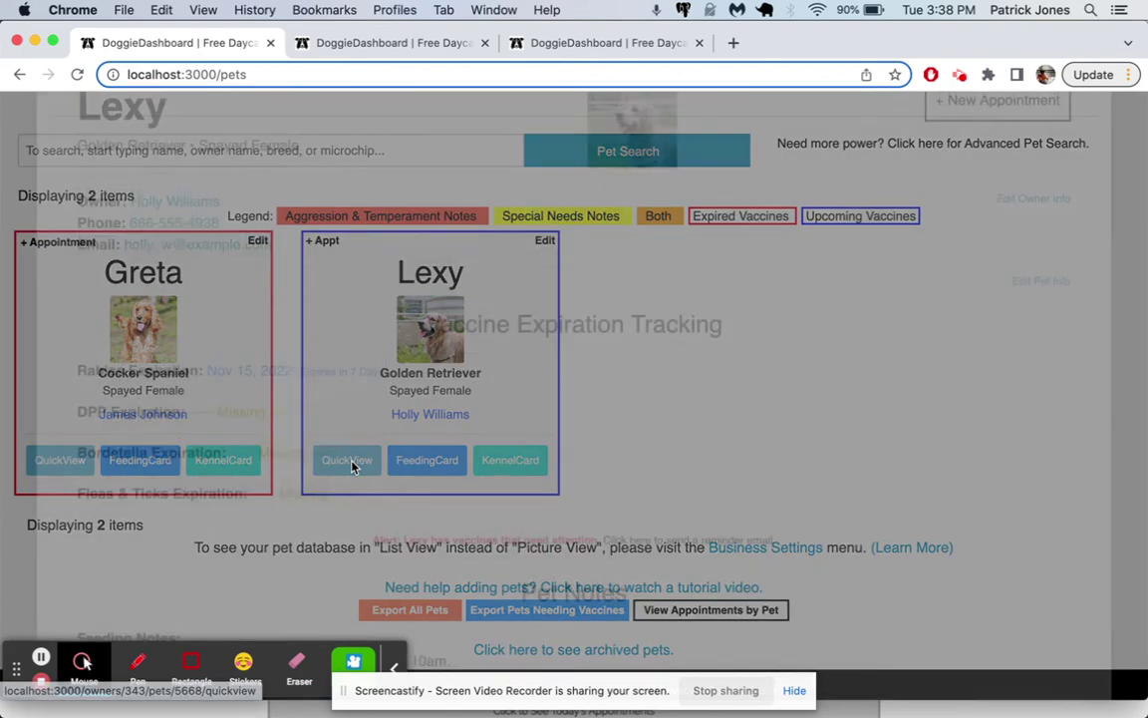
{"action": "scroll", "coordinate": [351, 467], "scroll_direction": "down", "scroll_amount": 5}
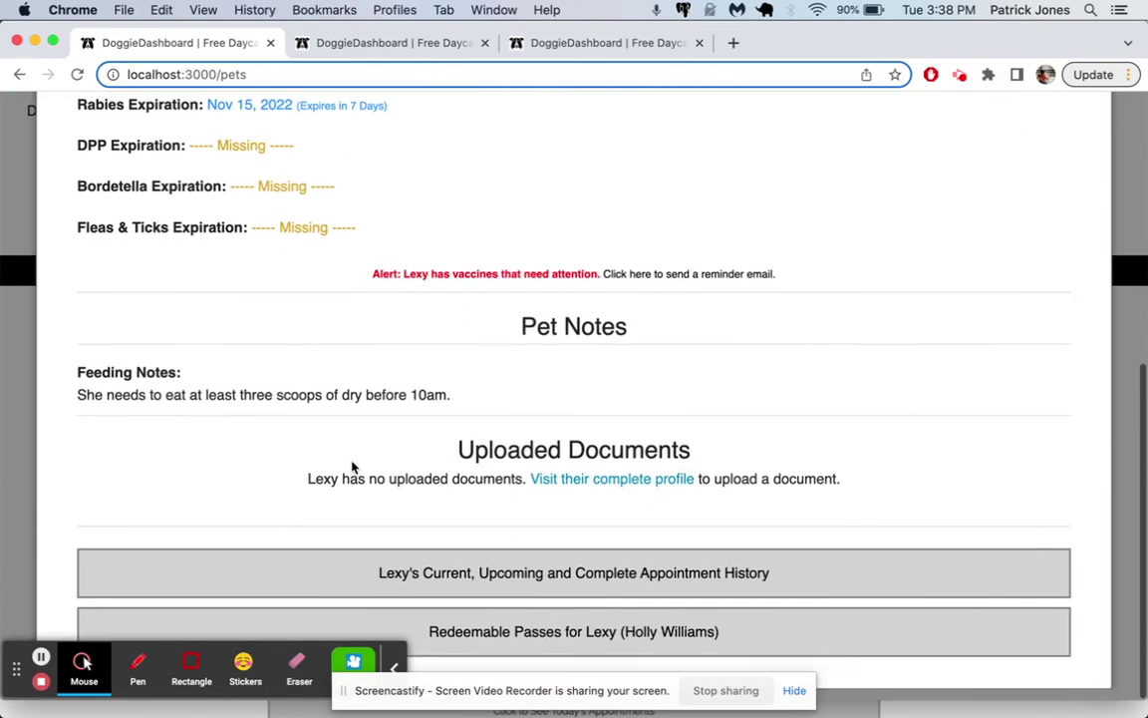
{"action": "scroll", "coordinate": [350, 467], "scroll_direction": "up", "scroll_amount": 5}
{"action": "left_click", "coordinate": [325, 103]}
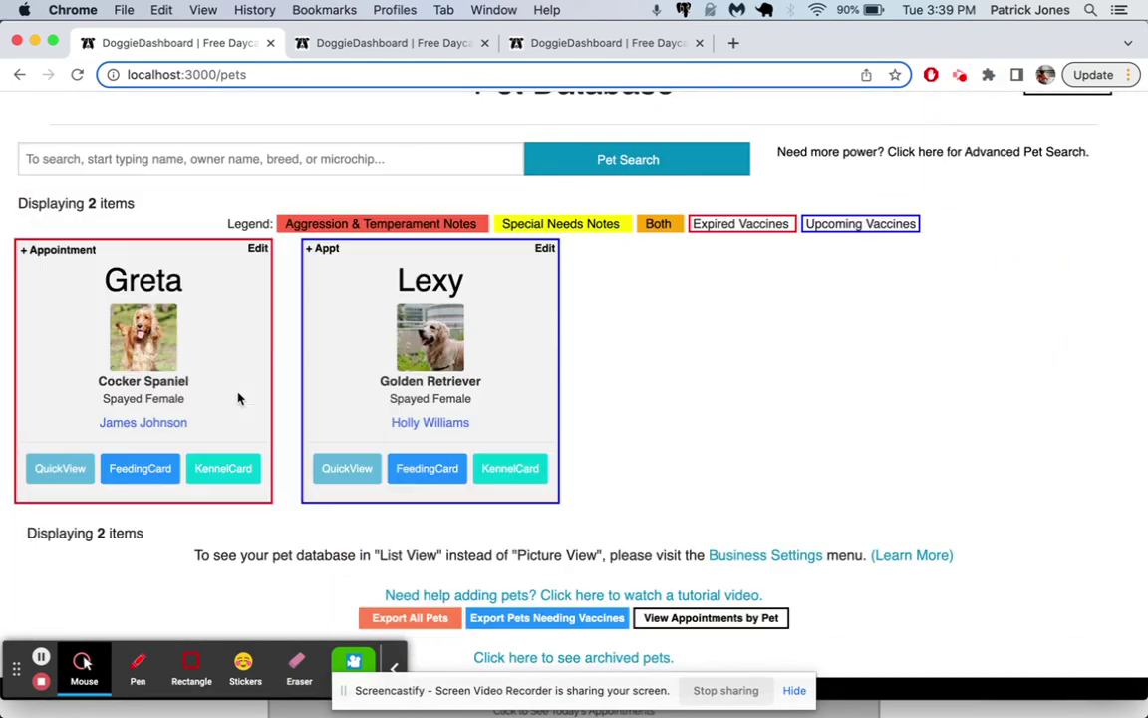
{"action": "left_click", "coordinate": [77, 467]}
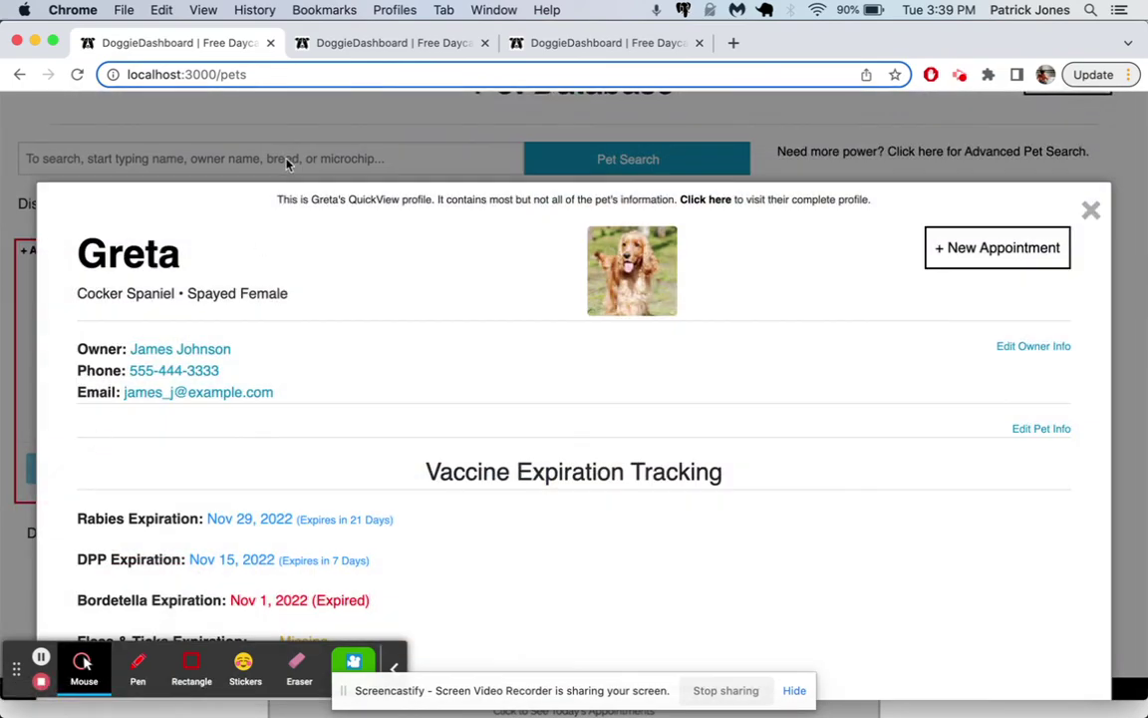
{"action": "left_click", "coordinate": [287, 160]}
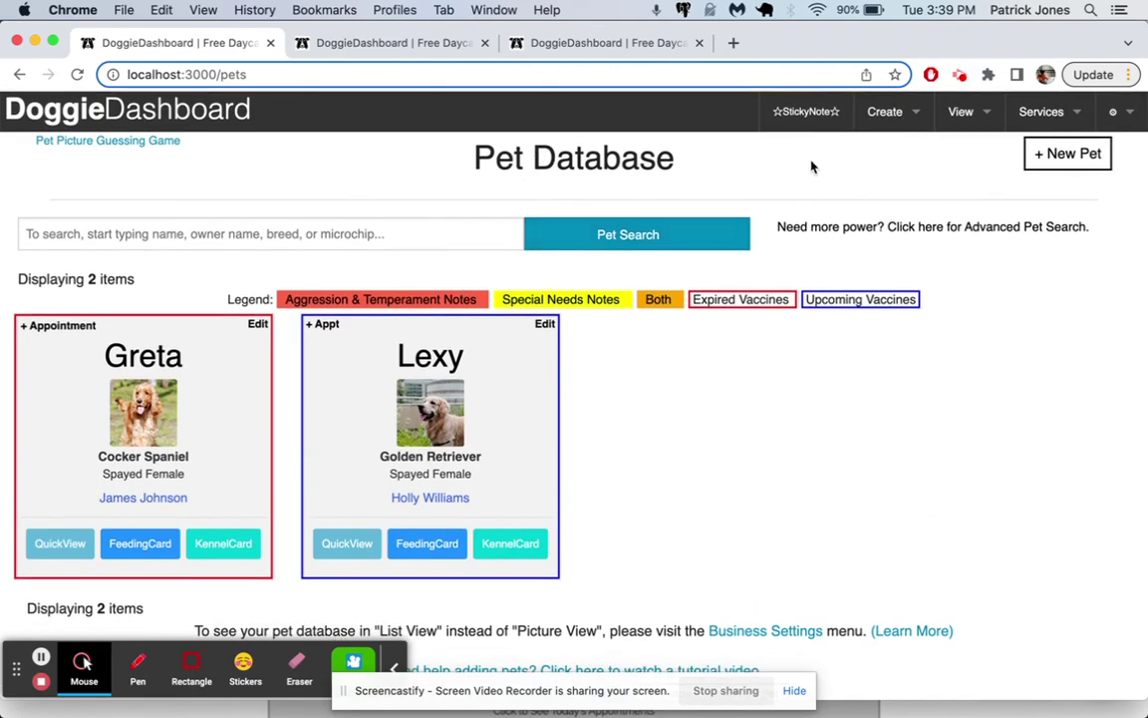